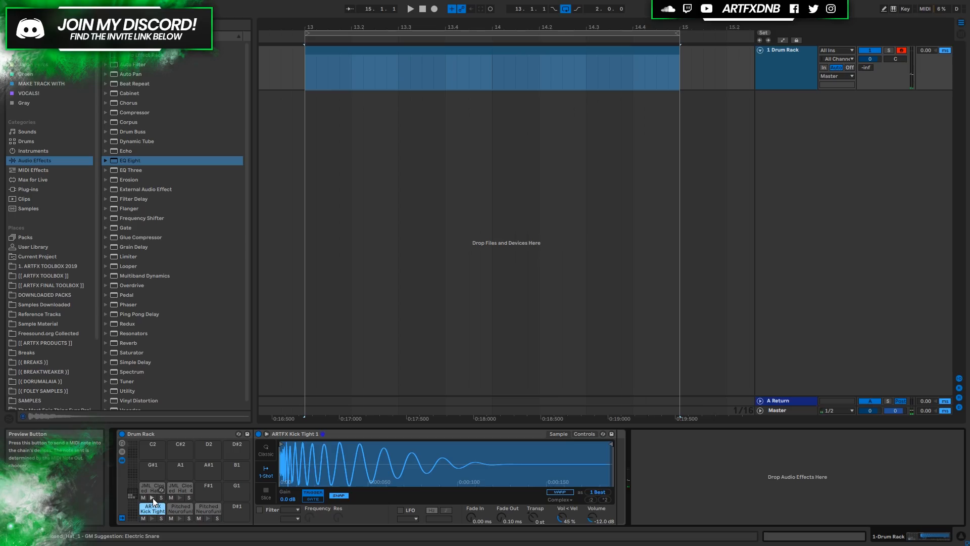
Step: Audition the two closed hi-hat pads in the Drum Rack and show the drum clip's MIDI notes
left_click(153, 499)
left_click(181, 498)
key("shift+Tab")
left_click(368, 281)
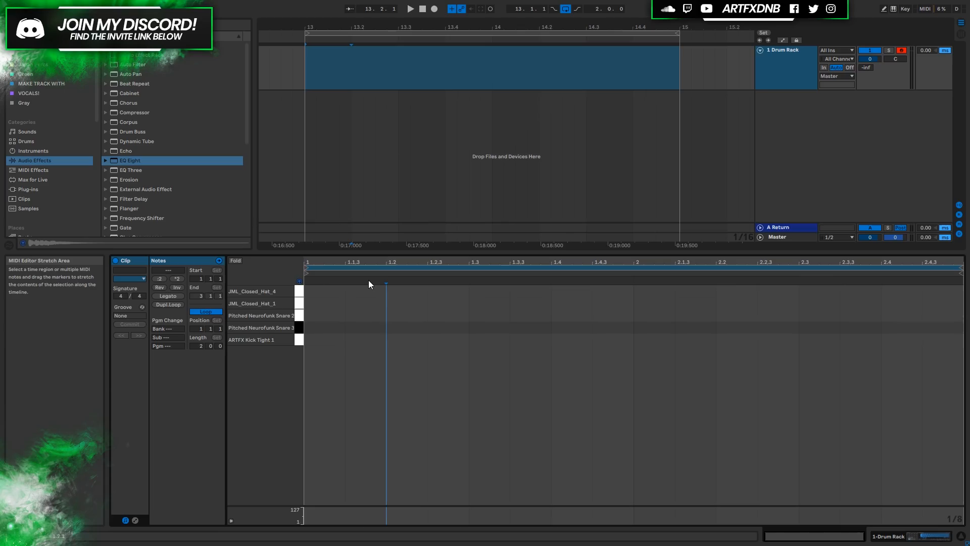
Step: Shorten the Drum Rack clip to one bar, from bar 13 to 14, and match the arrangement loop to it
left_click(348, 59)
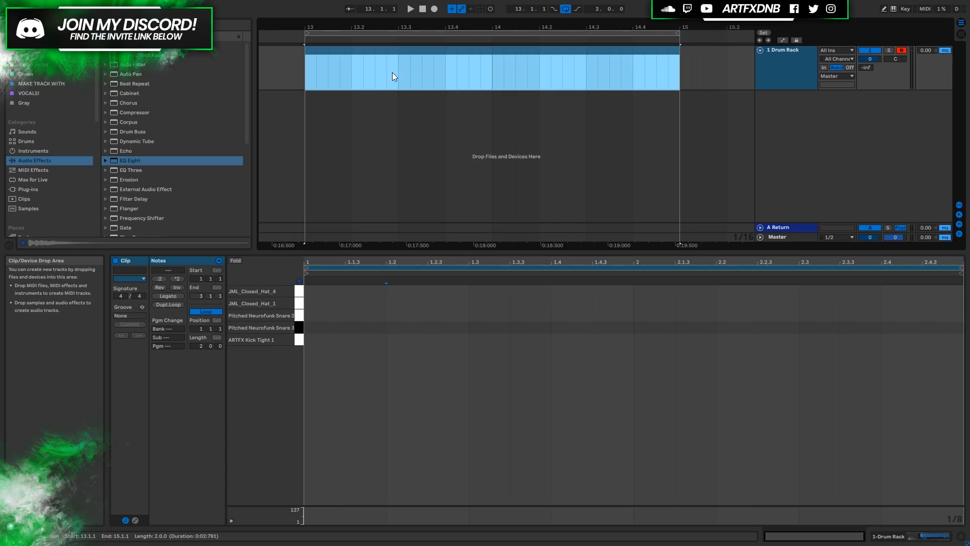
double_click(393, 51)
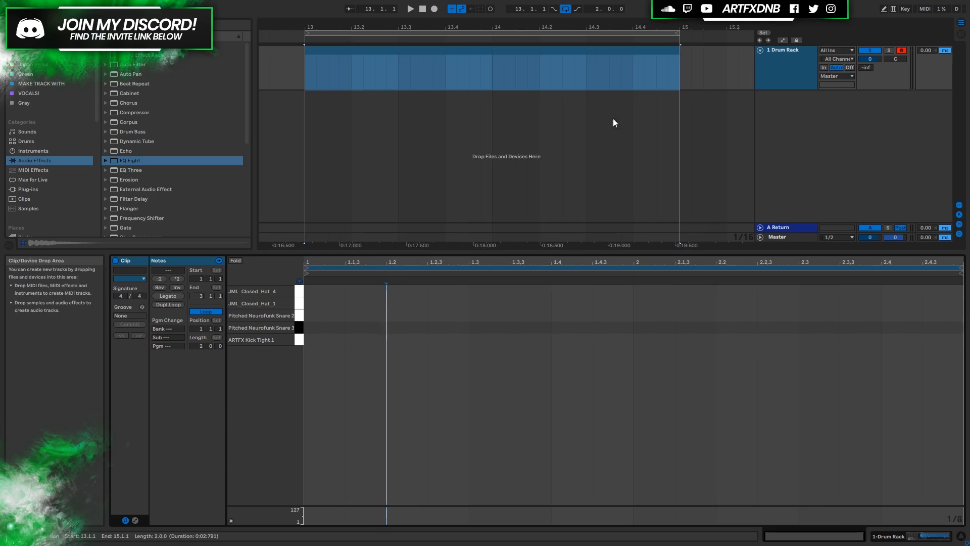
left_click_drag(679, 64, 493, 64)
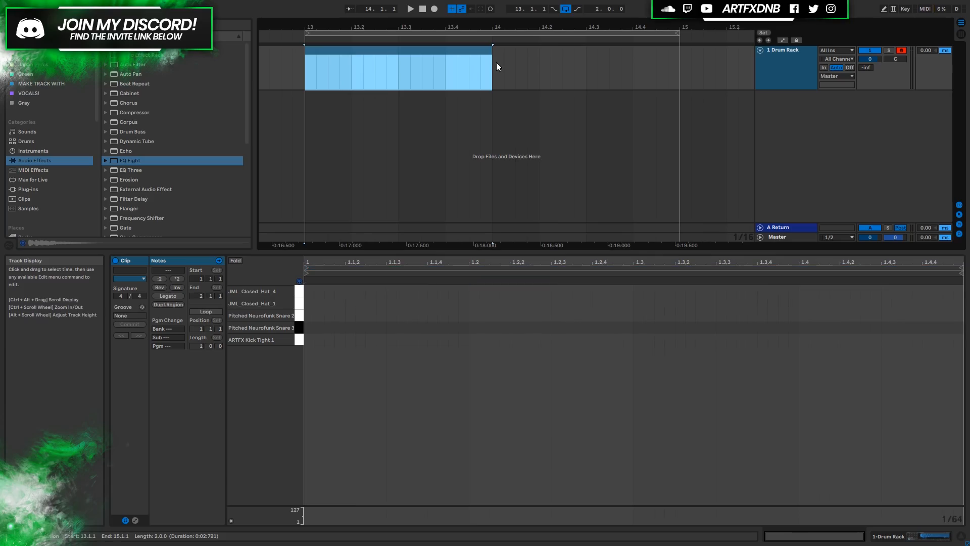
left_click_drag(680, 34, 493, 26)
left_click(424, 54)
left_click_drag(335, 37, 381, 46)
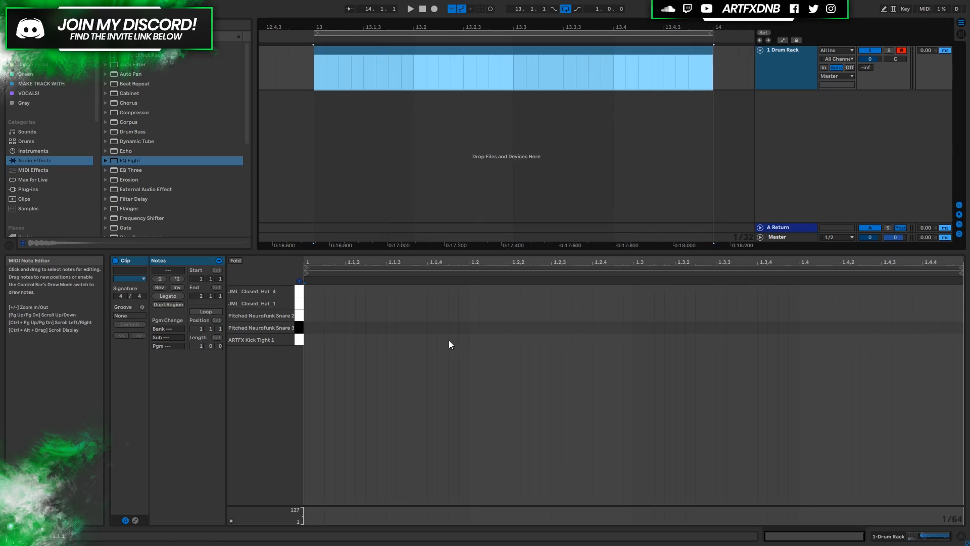
Step: Set the MIDI note editor to a fixed 1/16 grid
right_click(481, 324)
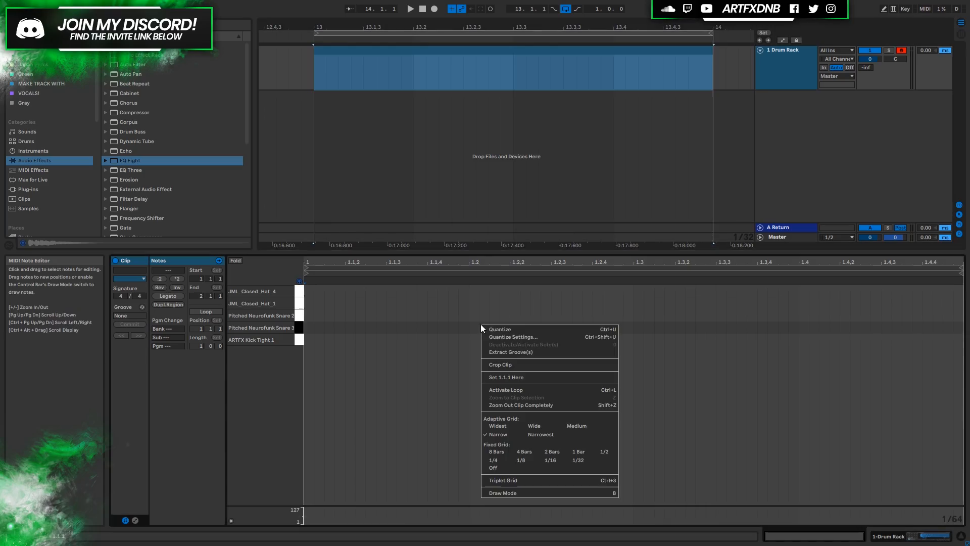
left_click(522, 459)
right_click(520, 332)
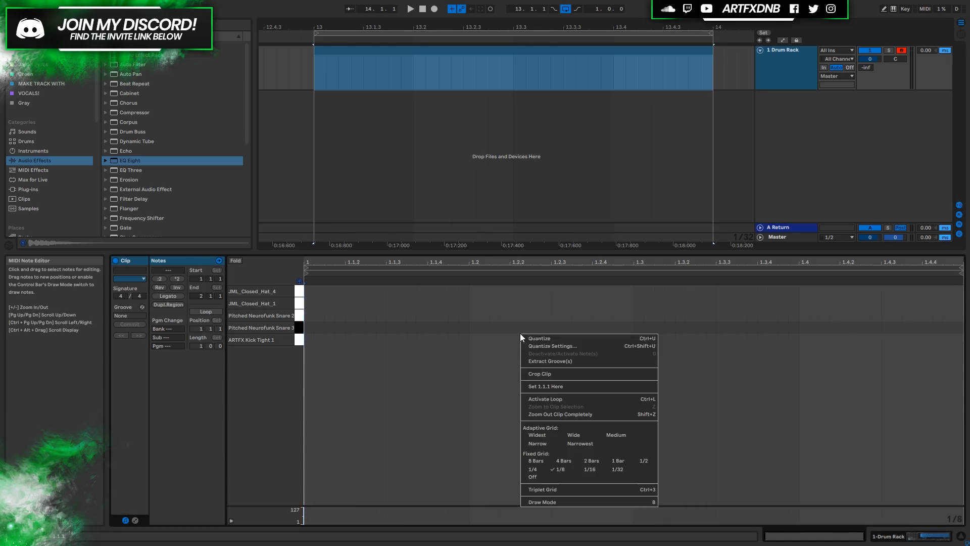
left_click(561, 469)
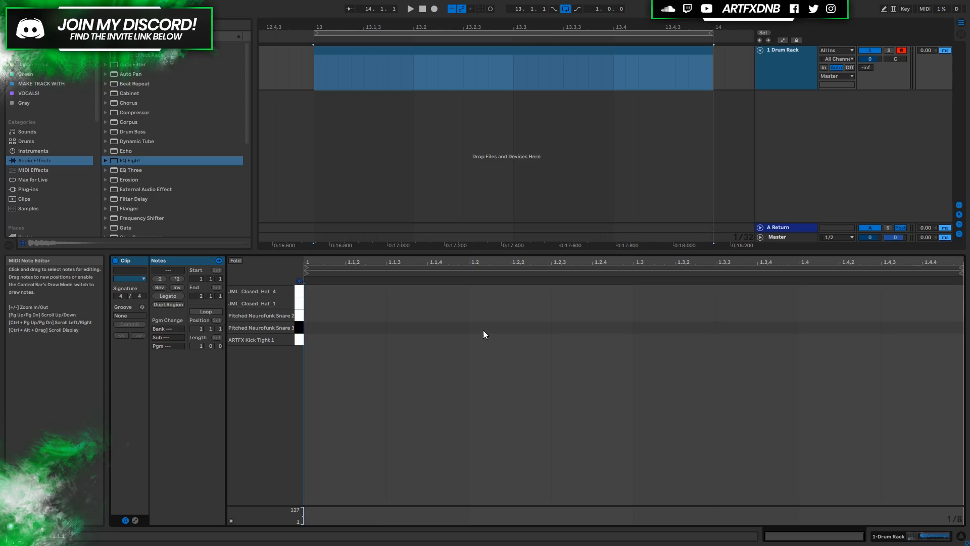
right_click(495, 348)
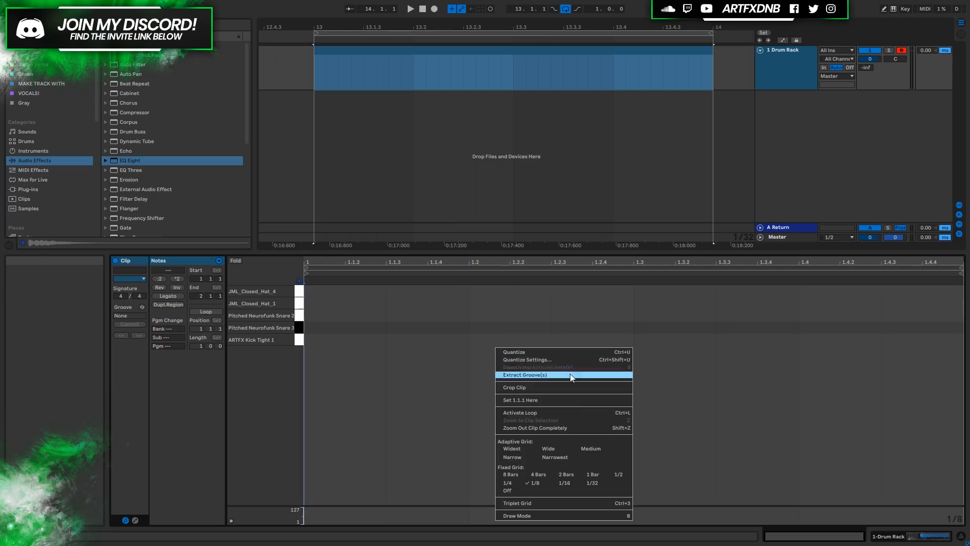
left_click(559, 484)
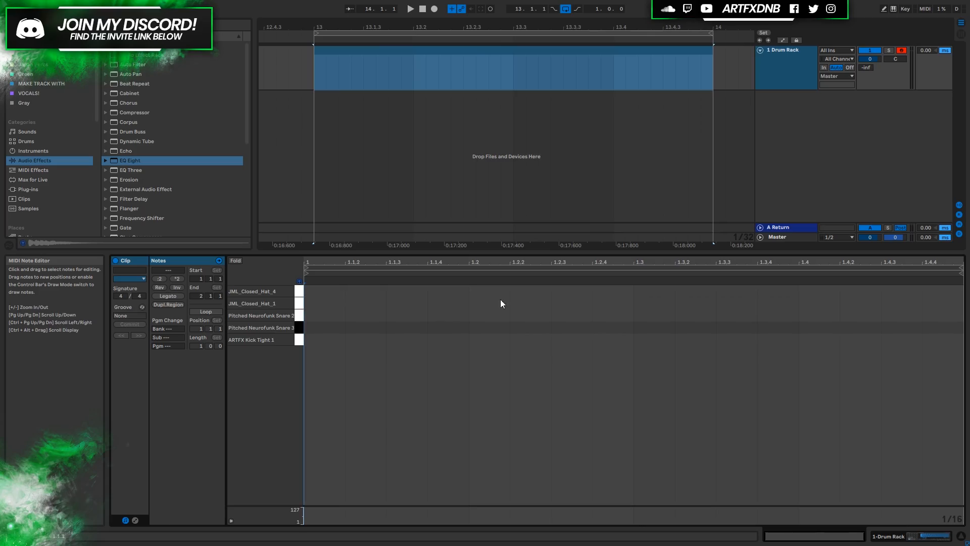
Step: Add Pitched Neurofunk Snare 3 notes on beats 1.2 and 1.4, and play back the loop
double_click(489, 327)
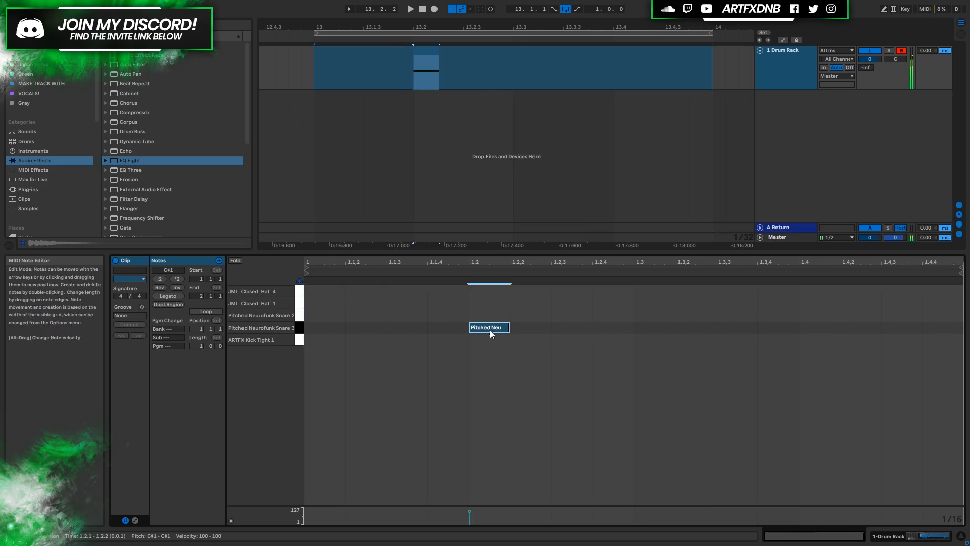
double_click(821, 327)
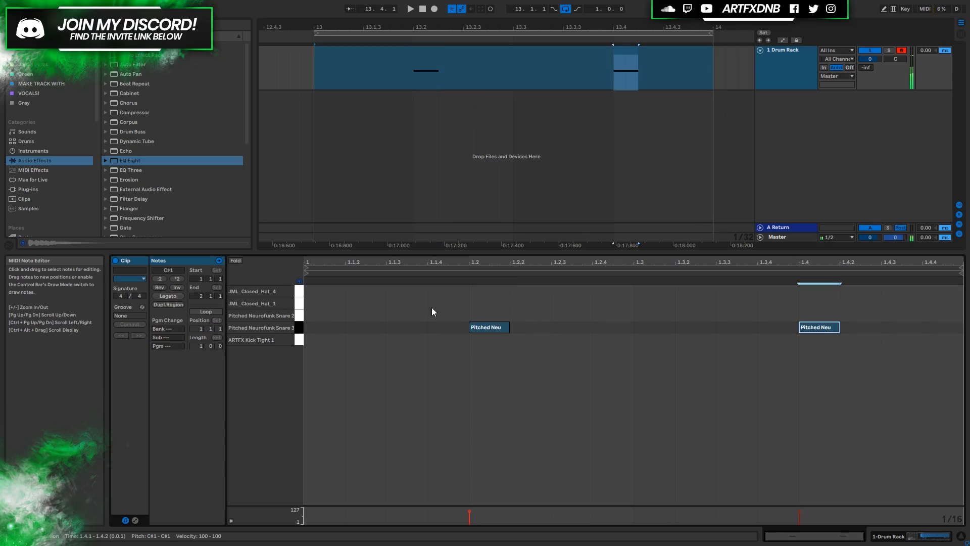
left_click(412, 9)
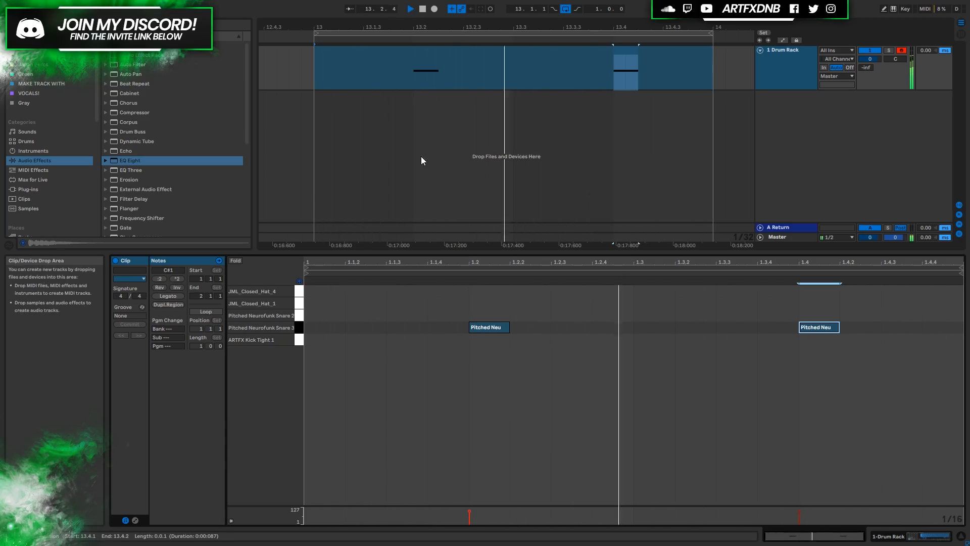
left_click(423, 10)
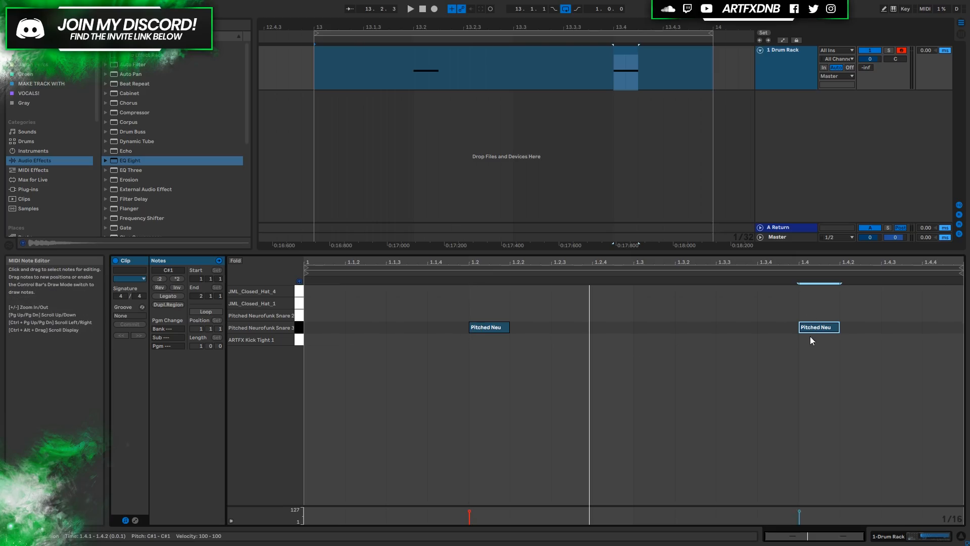
Step: Add ARTFX Kick Tight 1 notes at beat 1 and 1.3.3, leaving beat 1.3 without a kick, and play back the loop
double_click(313, 340)
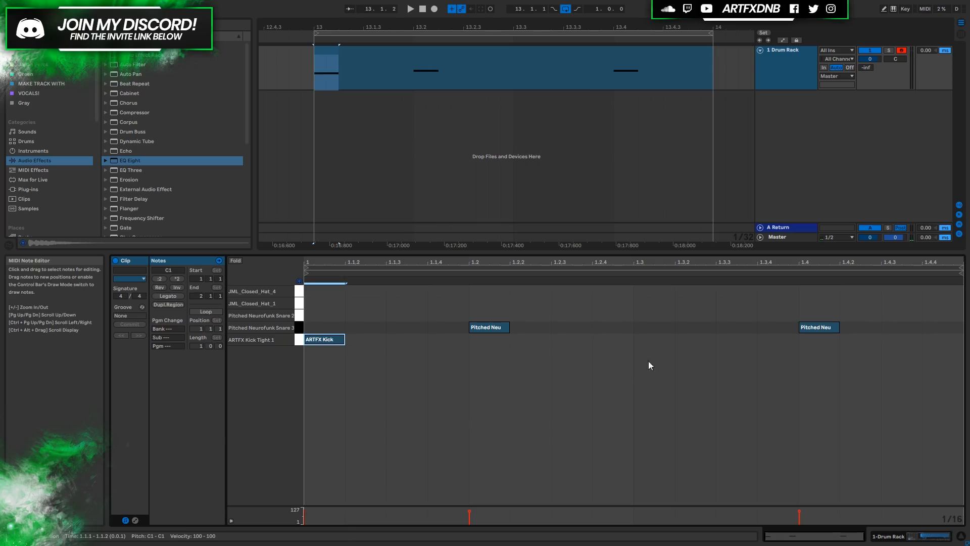
double_click(646, 340)
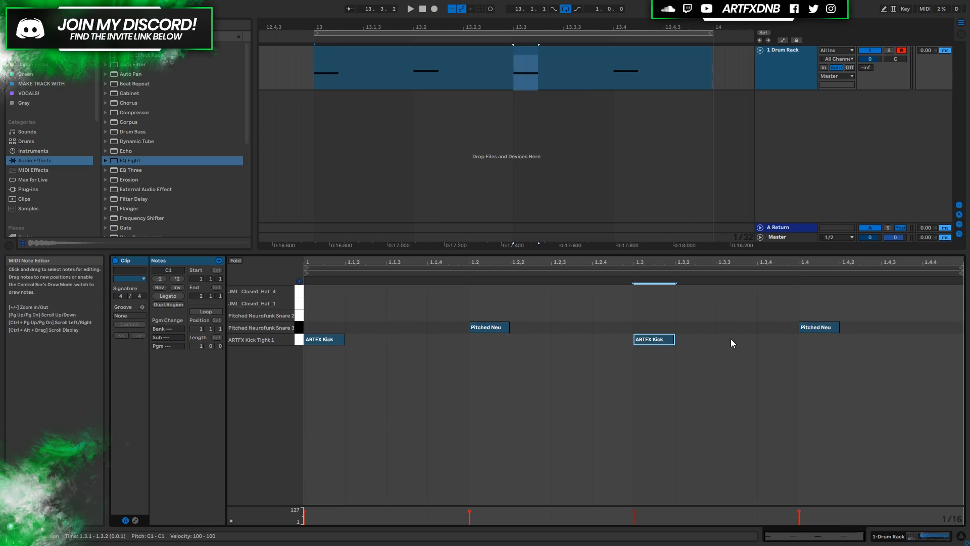
double_click(731, 339)
left_click(649, 328)
left_click(652, 338)
key("Delete")
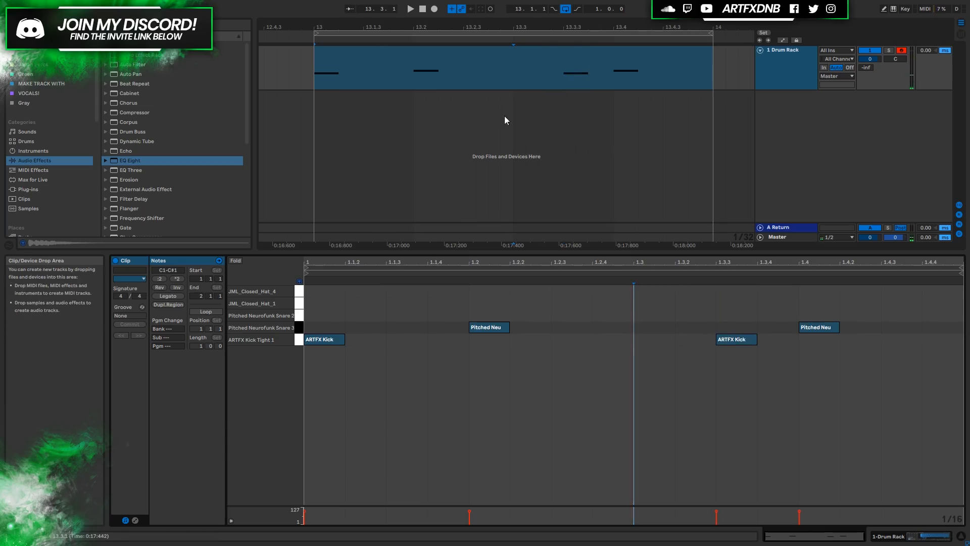
left_click(411, 9)
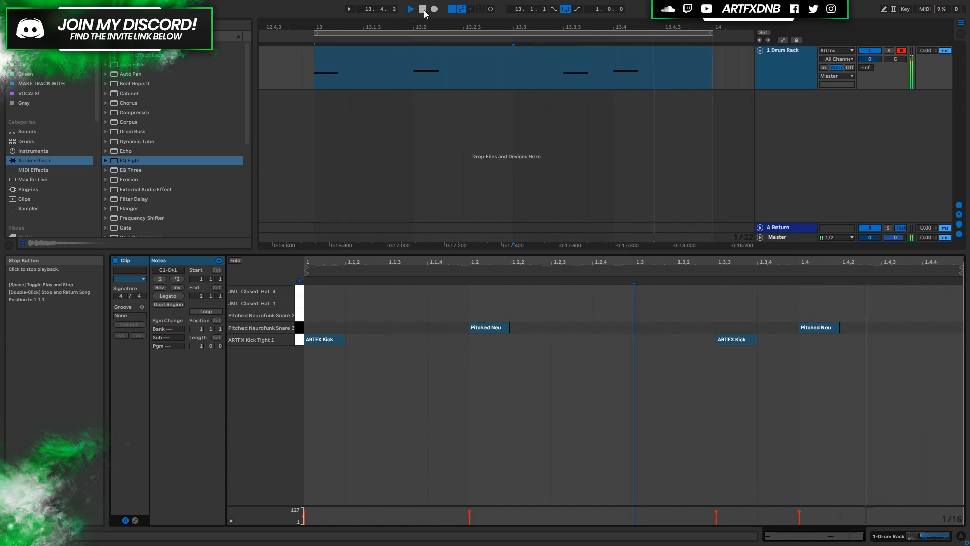
left_click(423, 10)
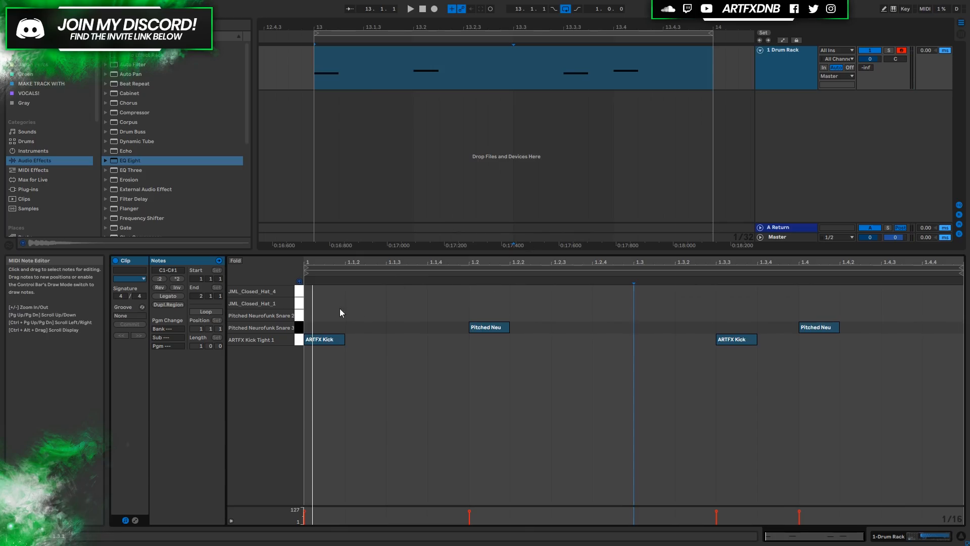
Step: Audition both closed hats, add JML_Closed_Hat_1 notes on every eighth note across the bar, and play back the pattern
left_click(300, 291)
left_click(300, 304)
double_click(313, 303)
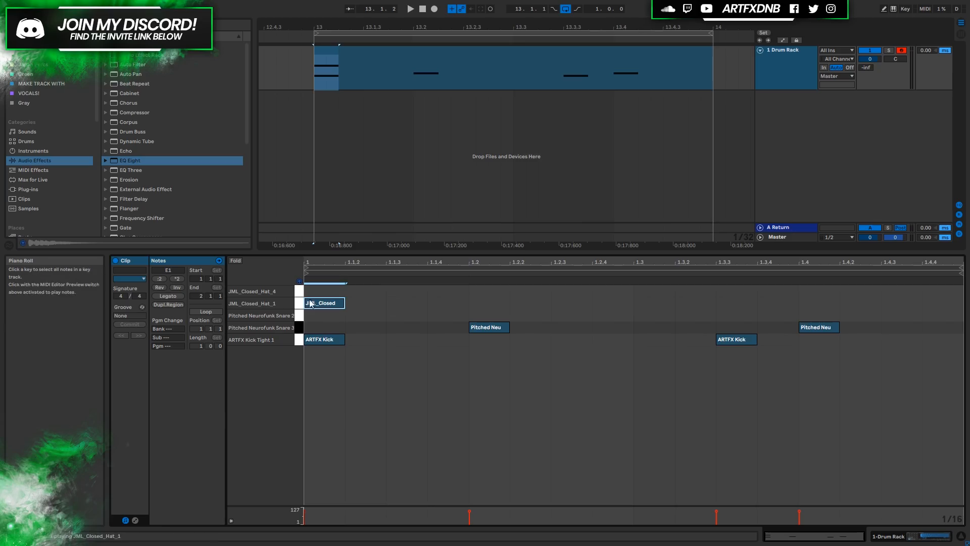
double_click(403, 303)
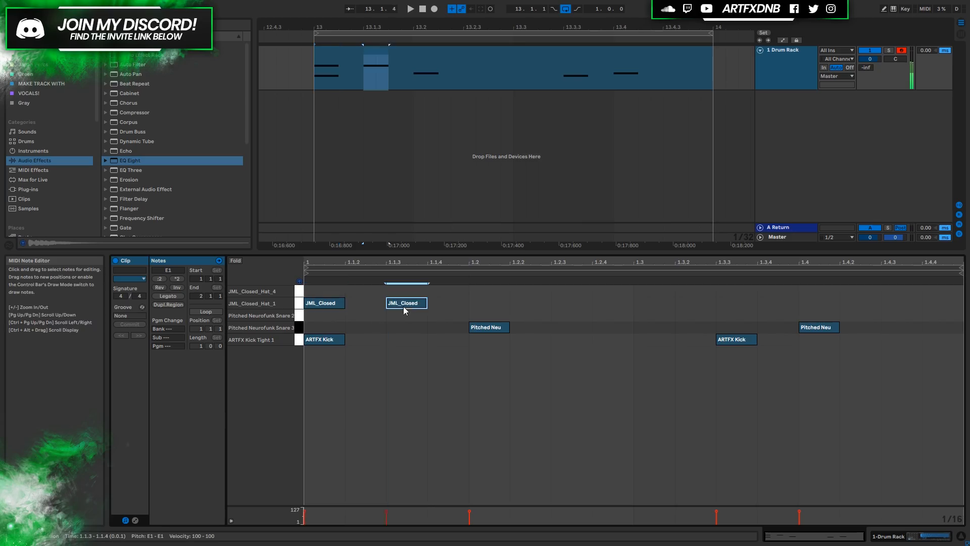
double_click(490, 304)
double_click(553, 303)
double_click(645, 303)
double_click(737, 303)
double_click(820, 304)
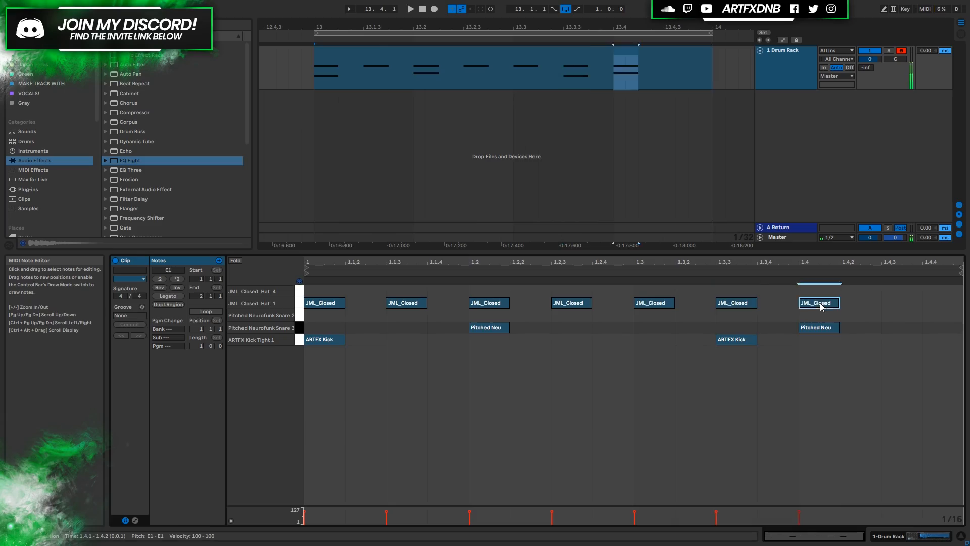
double_click(904, 304)
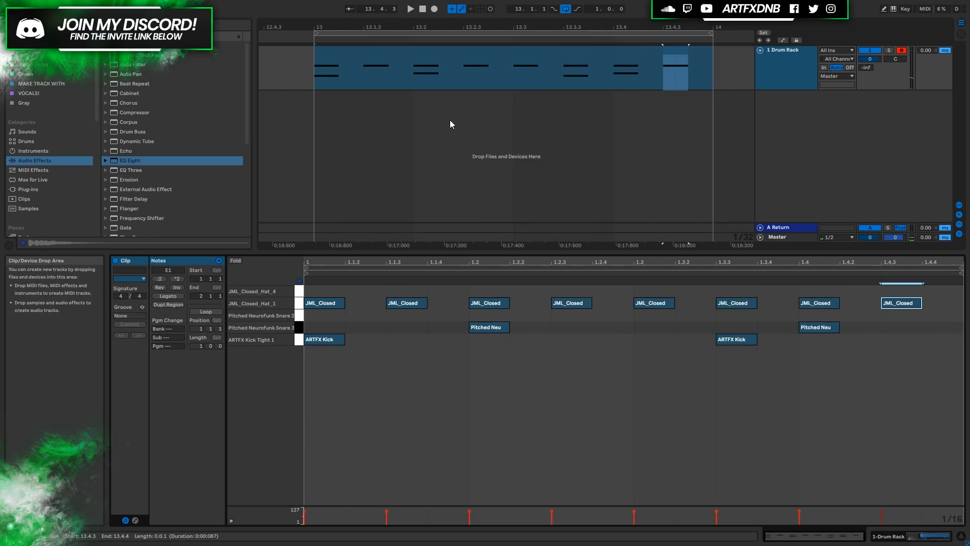
left_click(412, 10)
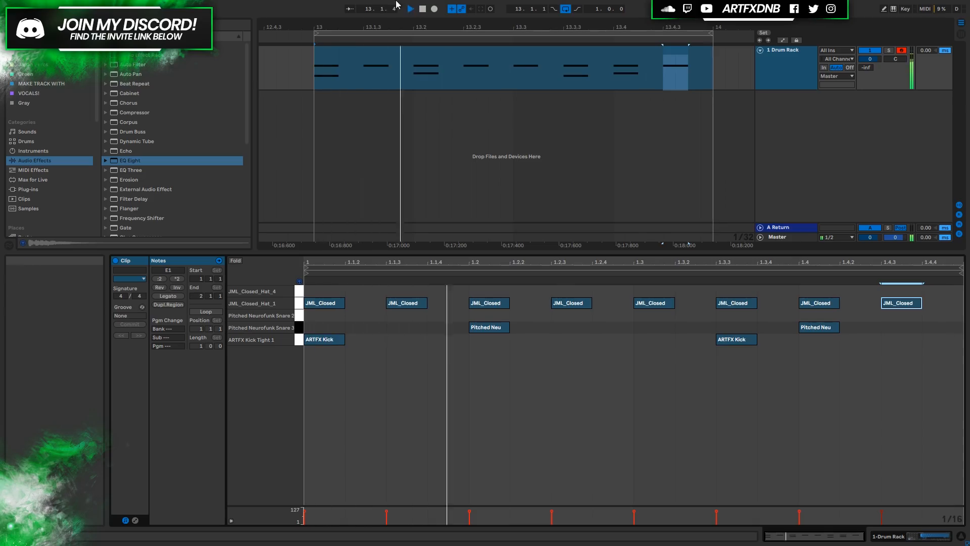
key("space")
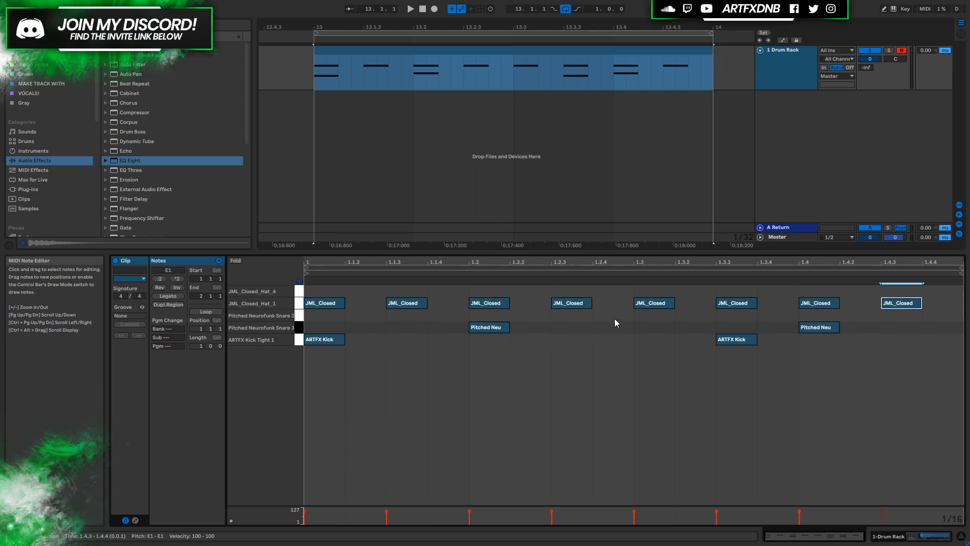
Step: Compare the two snare sounds, add a Pitched Neurofunk Snare 2 ghost note at 1.2.4, and play back the loop
left_click(299, 315)
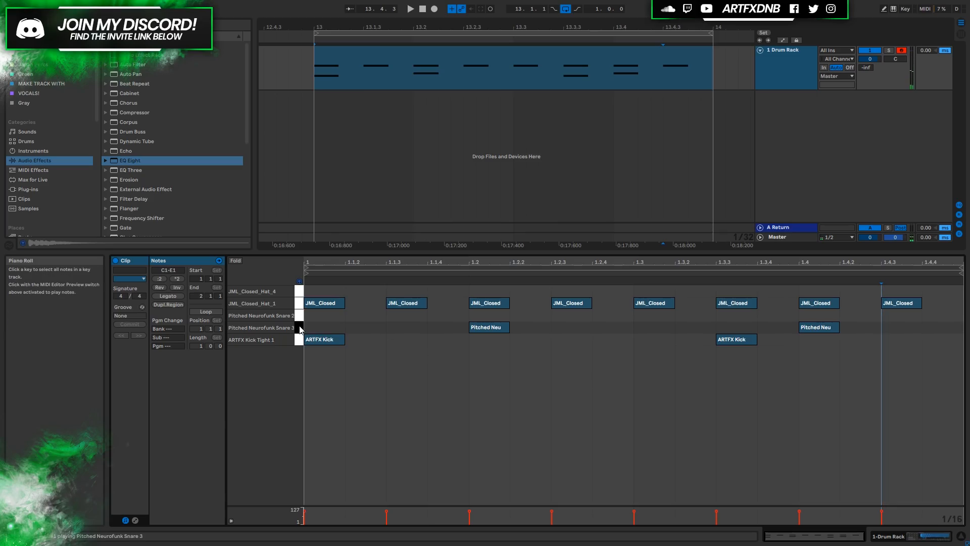
left_click(300, 327)
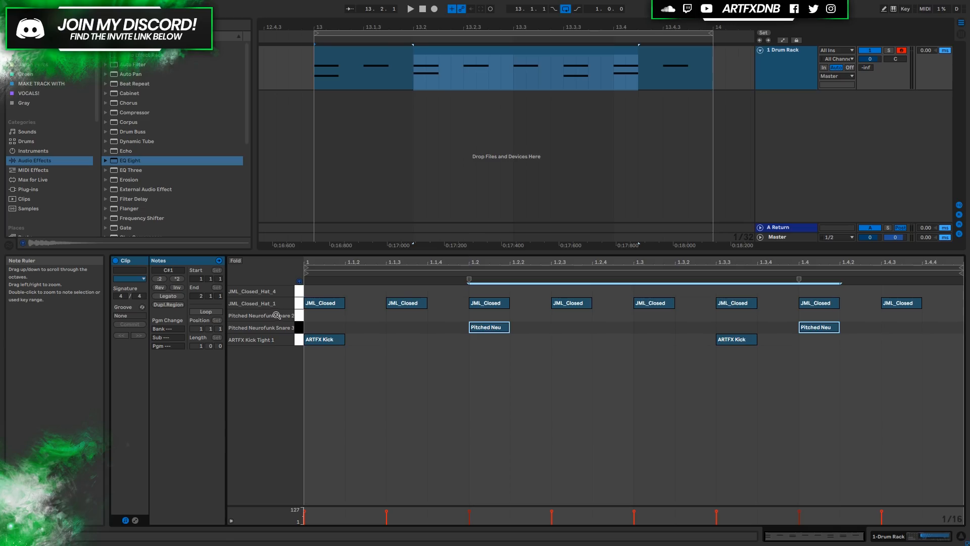
left_click(299, 327)
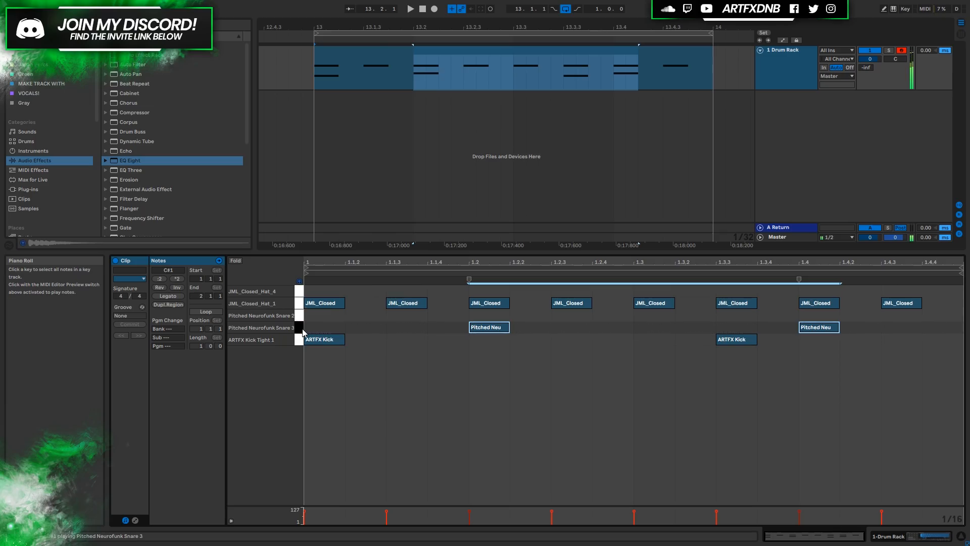
left_click(301, 317)
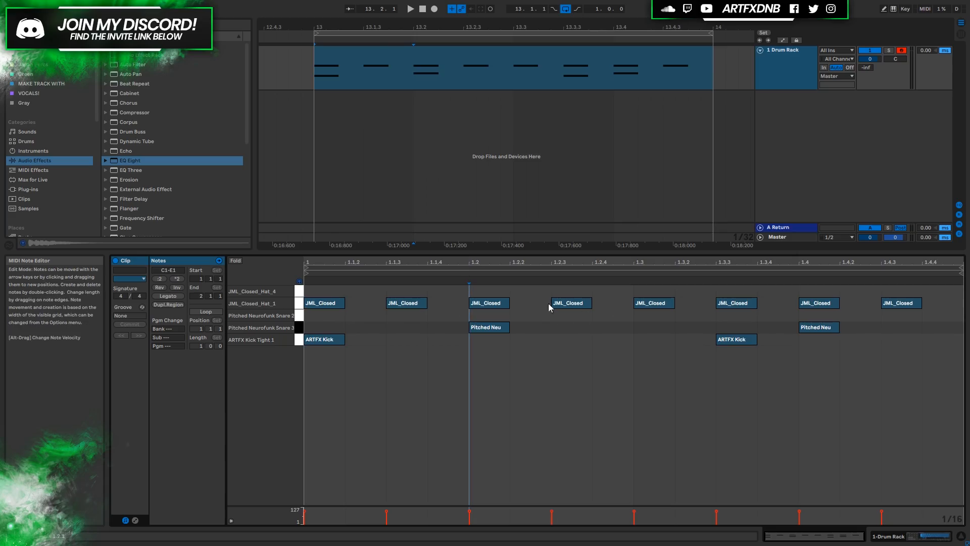
double_click(608, 314)
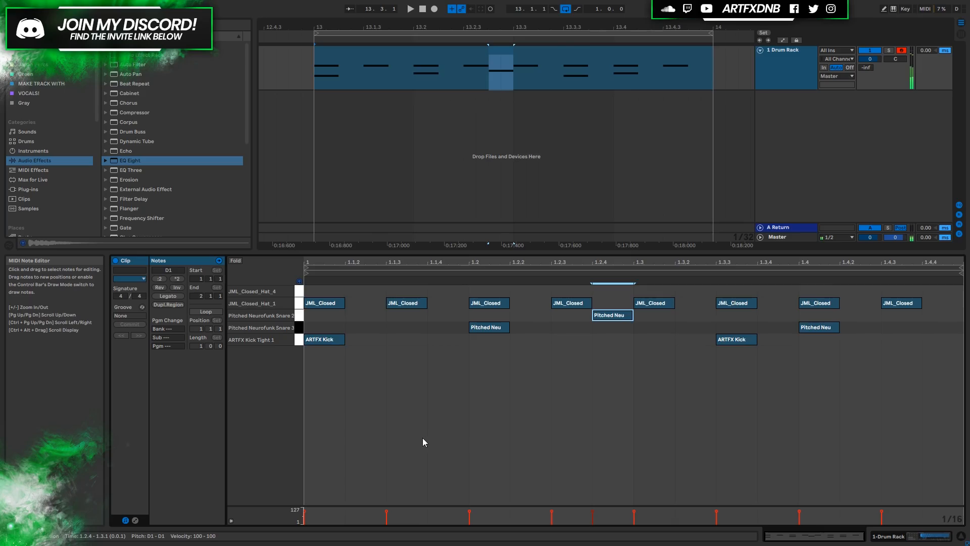
left_click(410, 9)
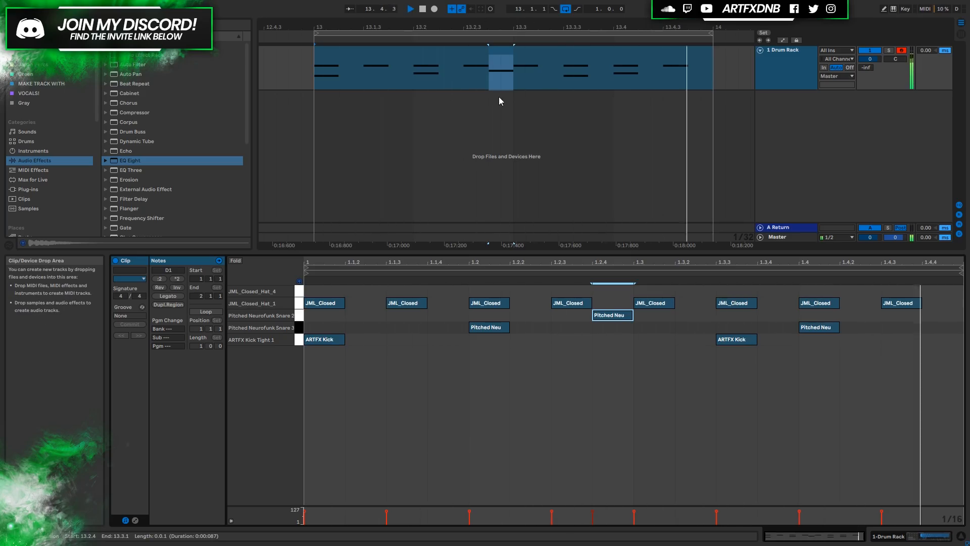
left_click(422, 9)
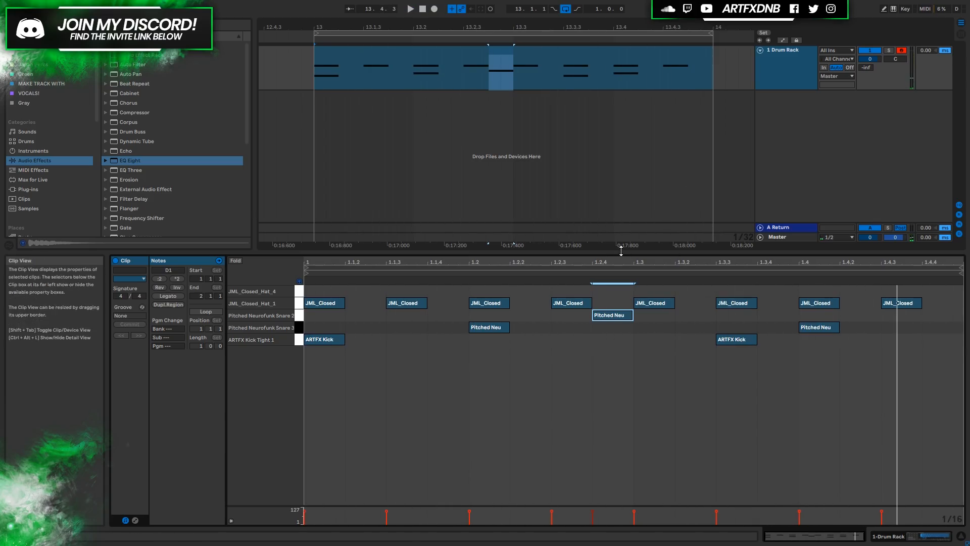
Step: Add a second Pitched Neurofunk Snare 2 ghost note at 1.3.2 and listen to the loop
double_click(687, 316)
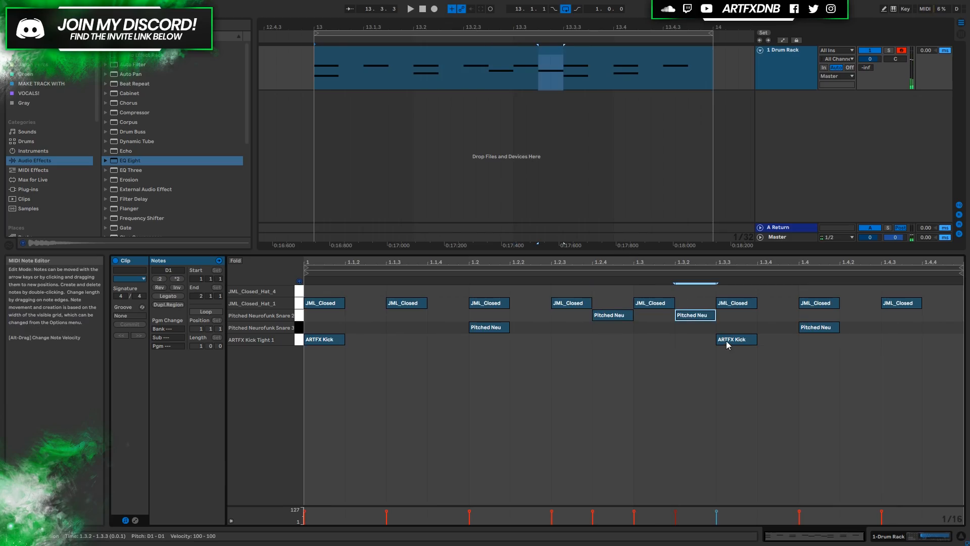
left_click(410, 9)
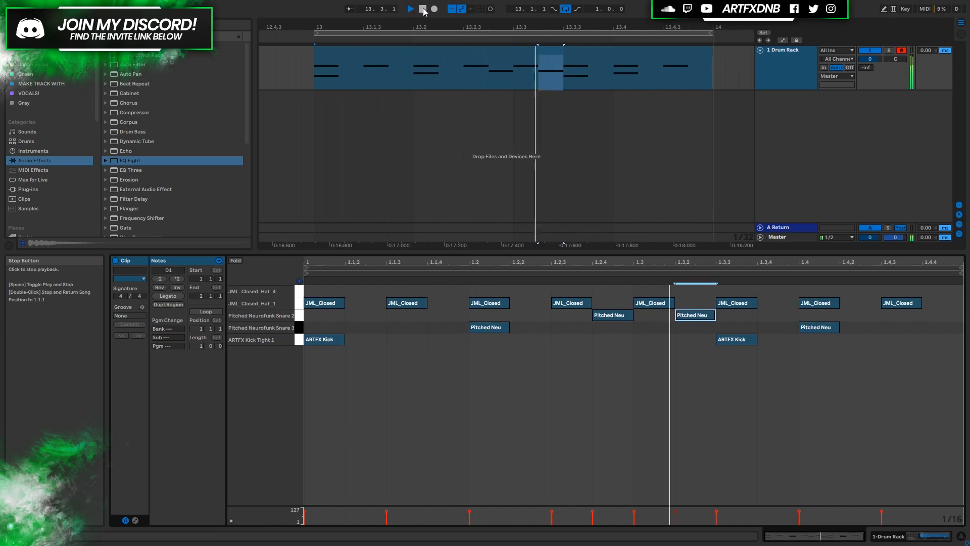
left_click(423, 9)
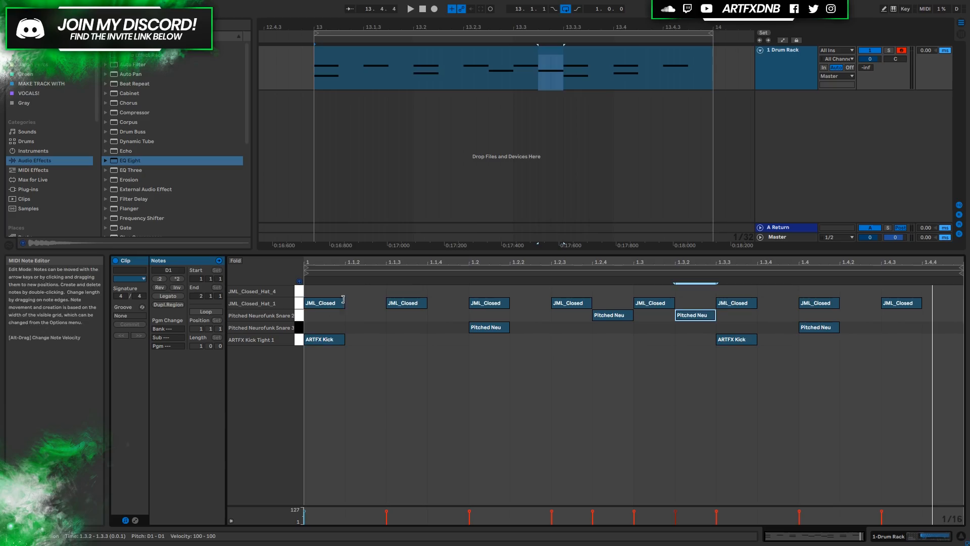
Step: Add JML_Closed_Hat_4 notes on every off-beat sixteenth between the existing hats across the bar, and play back the loop
double_click(356, 290)
double_click(452, 290)
double_click(527, 289)
double_click(609, 290)
double_click(695, 290)
double_click(784, 290)
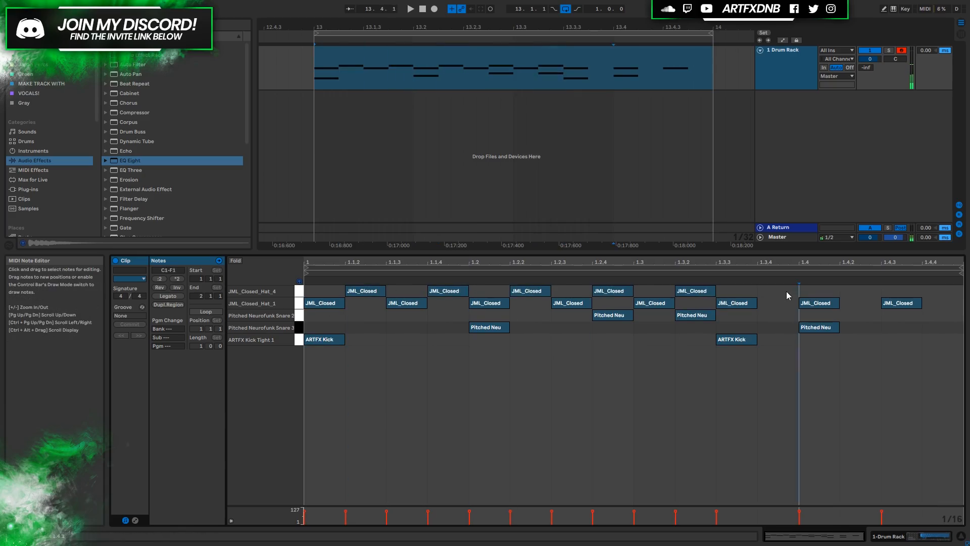
double_click(861, 290)
double_click(928, 290)
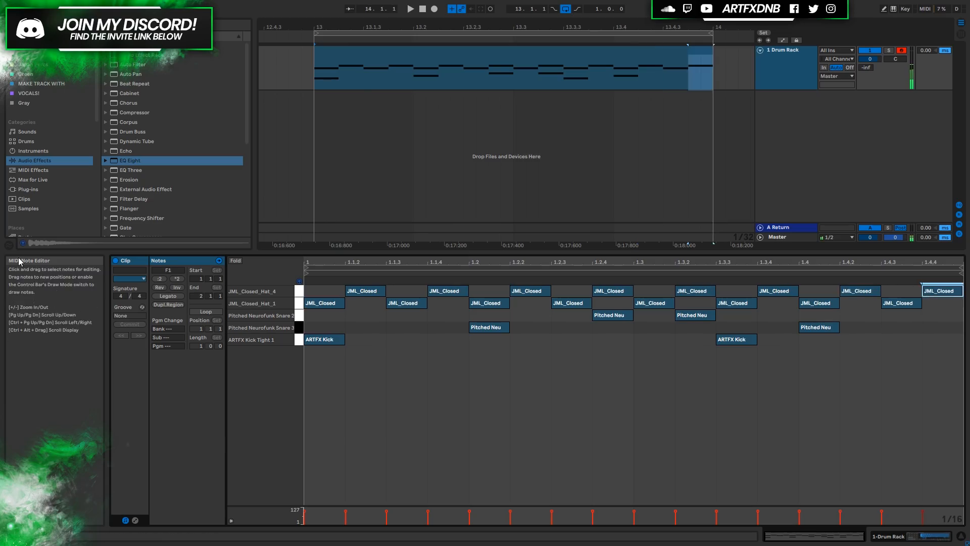
left_click(410, 9)
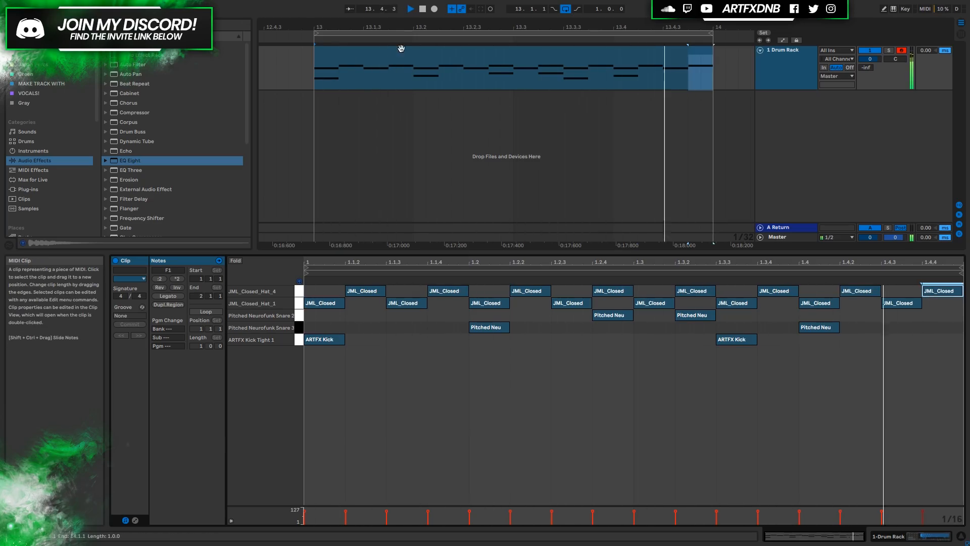
Step: Lower the velocity of all JML_Closed_Hat_4 notes to 81 and enlarge the velocity lane
left_click(299, 292)
left_click_drag(346, 511, 345, 516)
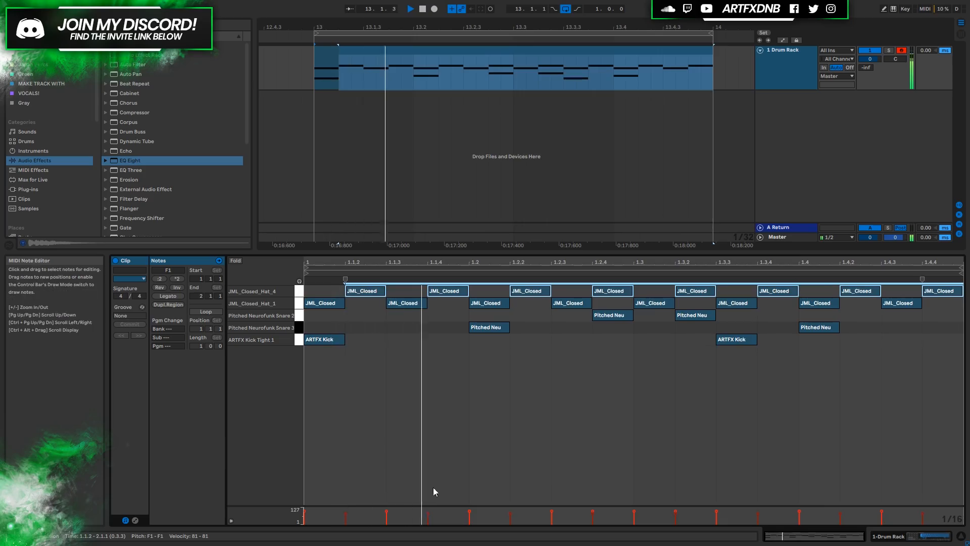
left_click_drag(441, 505, 444, 402)
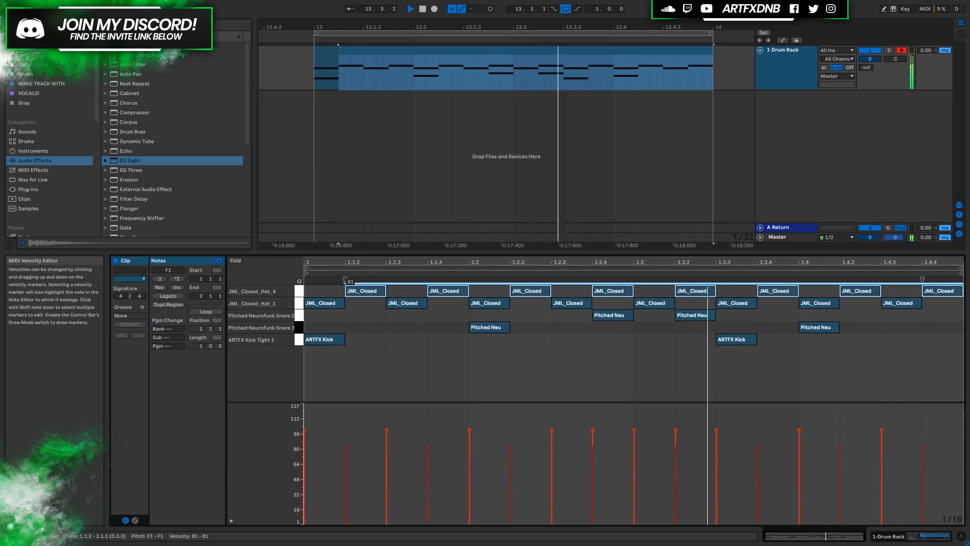
Step: Lower the velocity of both Pitched Neurofunk Snare 2 ghost notes to 87, show the Drum Rack devices and stop playback
left_click(299, 316)
left_click_drag(596, 443, 597, 451)
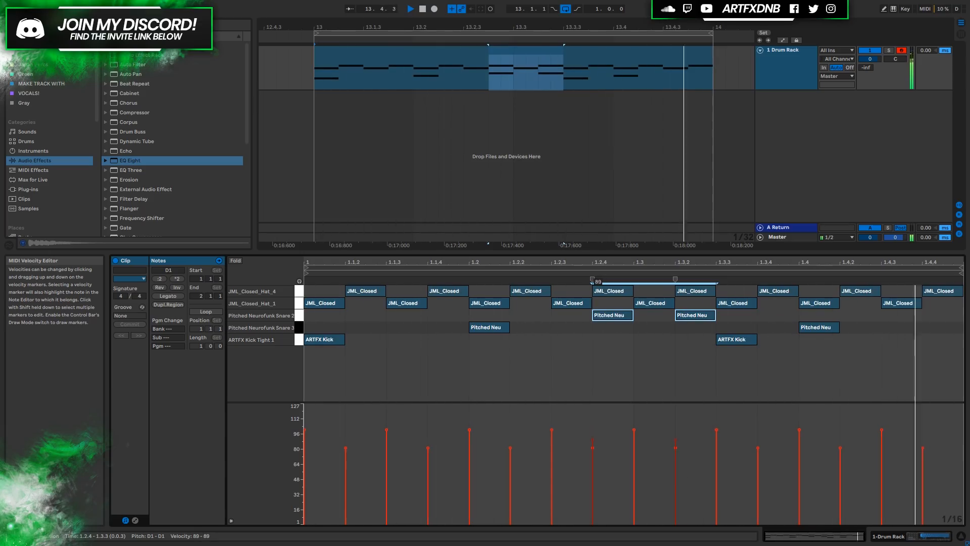
left_click(897, 536)
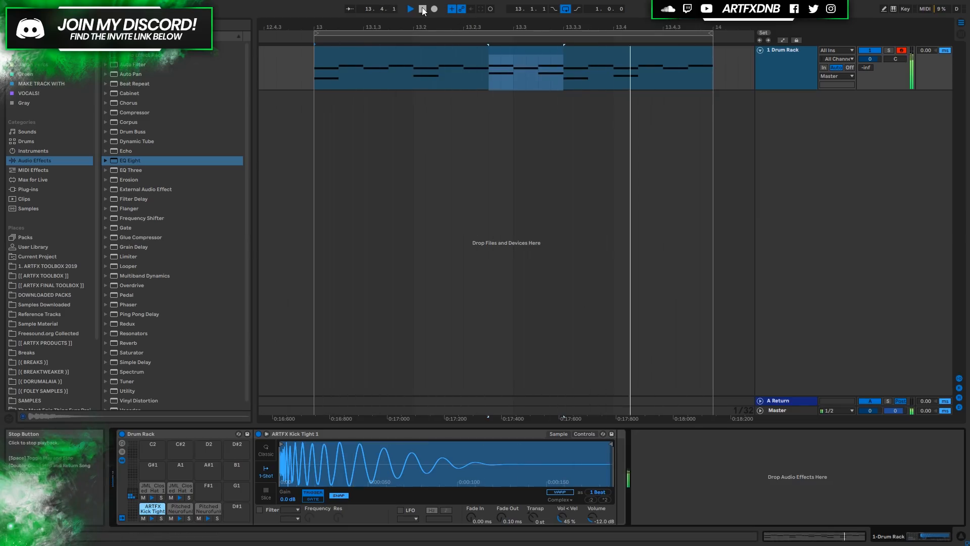
left_click(423, 9)
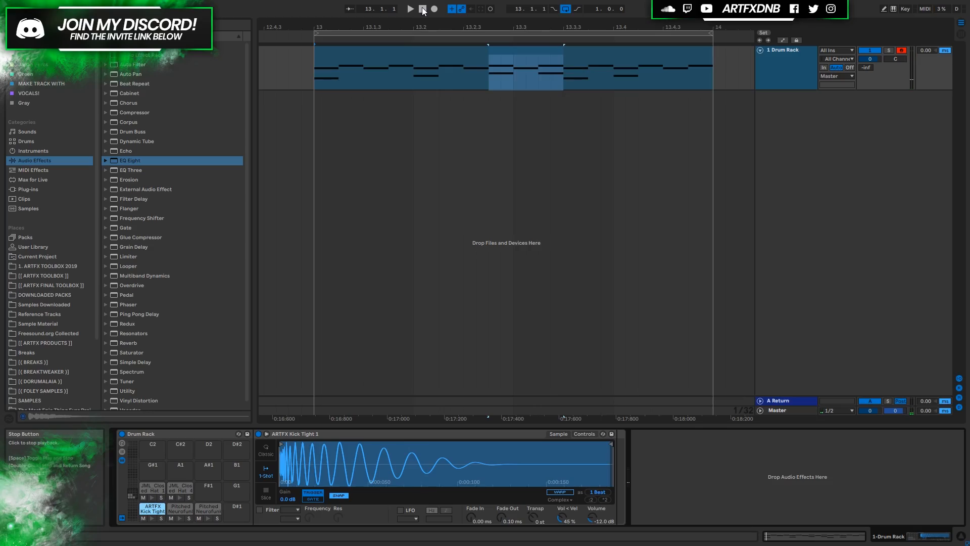
Step: Duplicate the drum clip from bar 13 to bar 14 with the loop on the copy, and open its notes
left_click_drag(438, 25, 380, 20)
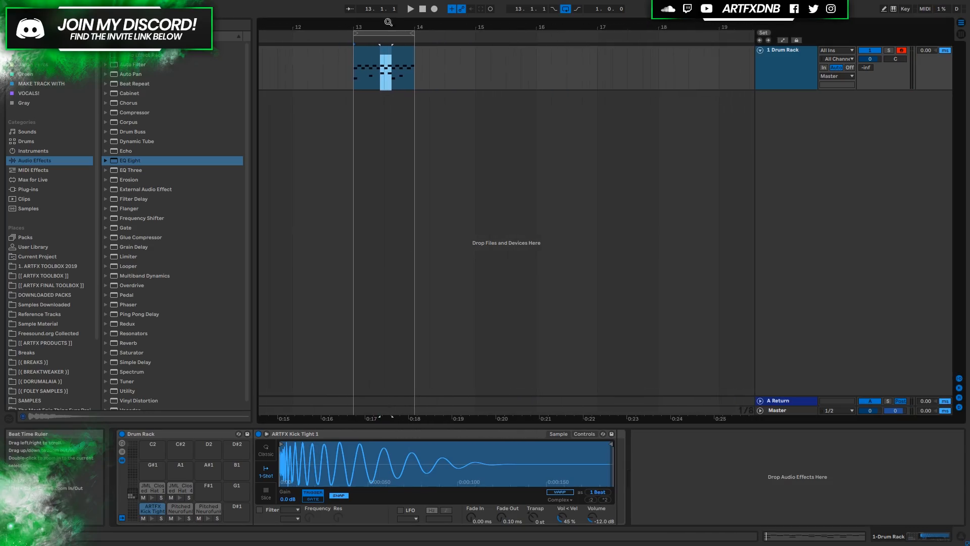
left_click(376, 54)
mouse_move(368, 55)
left_mouse_down()
mouse_move(450, 60)
mouse_move(430, 57)
left_mouse_up()
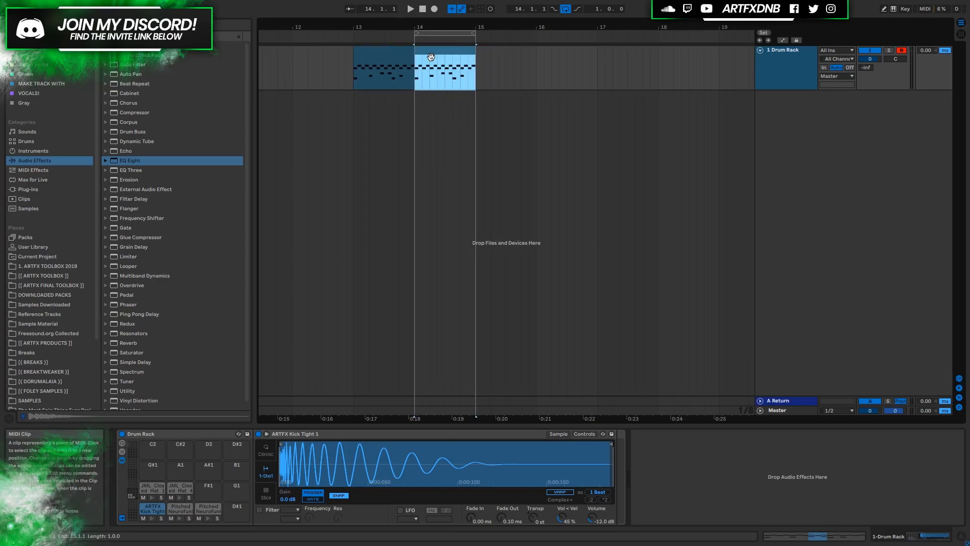
double_click(430, 56)
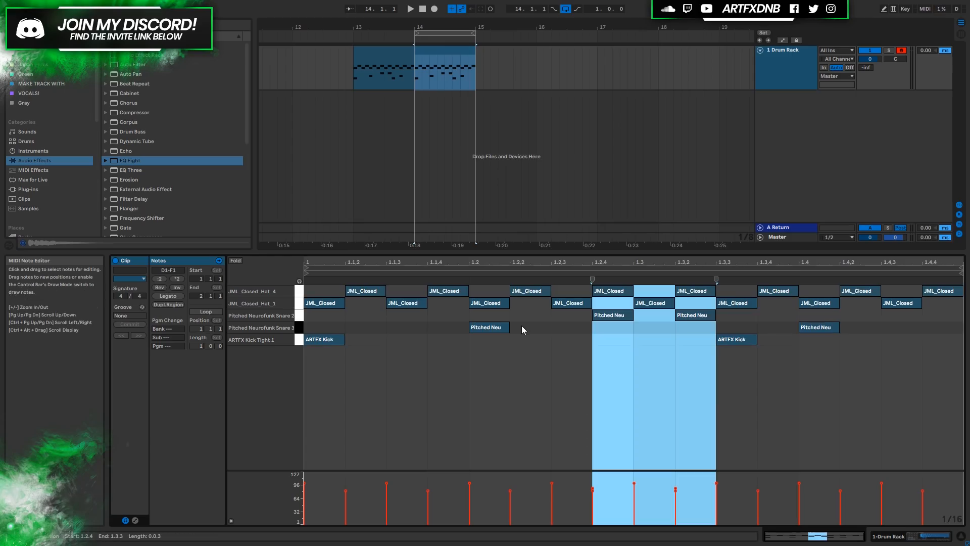
Step: Deactivate the ghost snare and JML_Closed_Hat_4 notes in the bar 14 clip and listen to the reduced beat
left_click(300, 318)
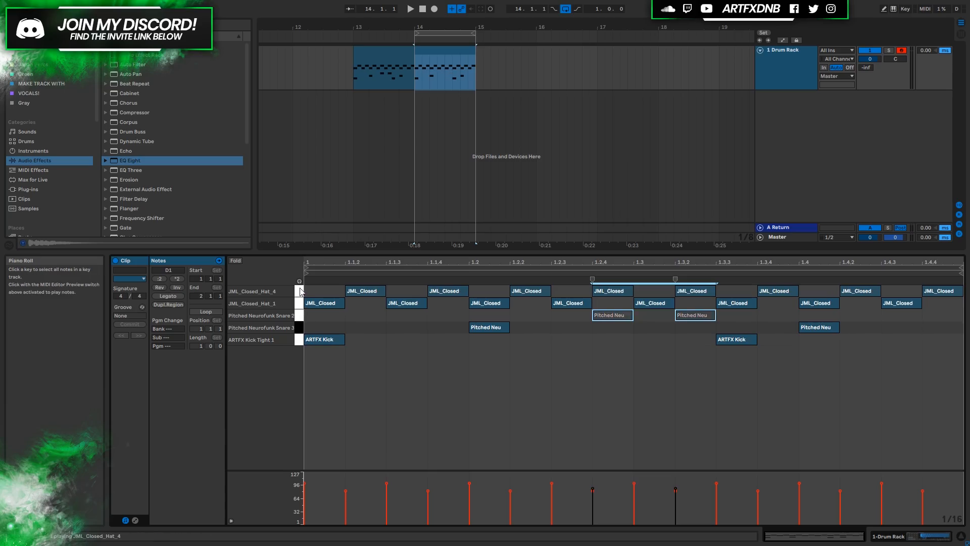
left_click(300, 292)
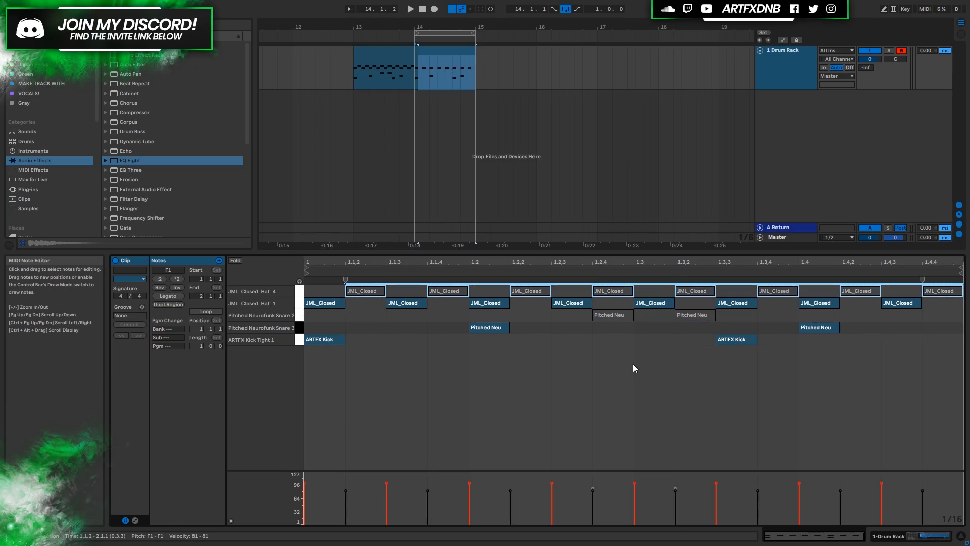
left_click(430, 51)
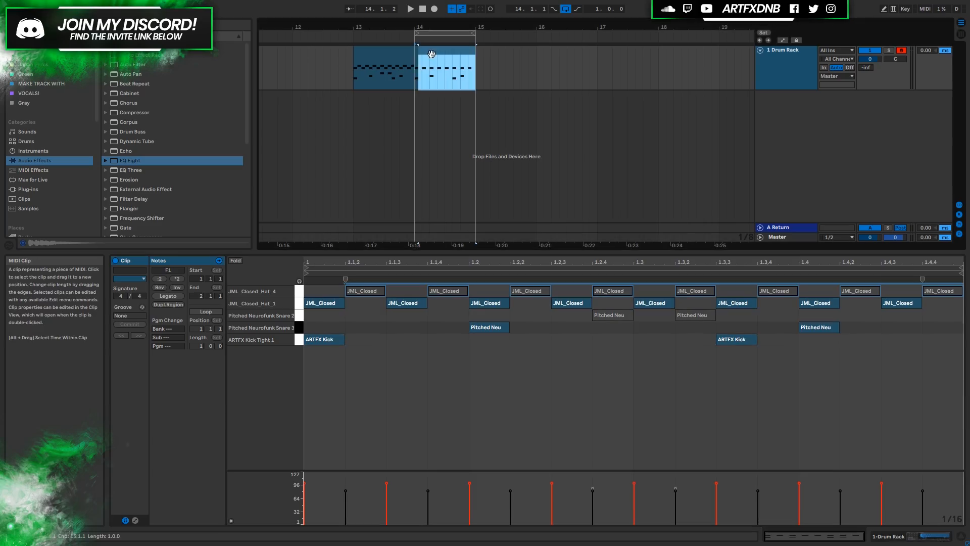
key("space")
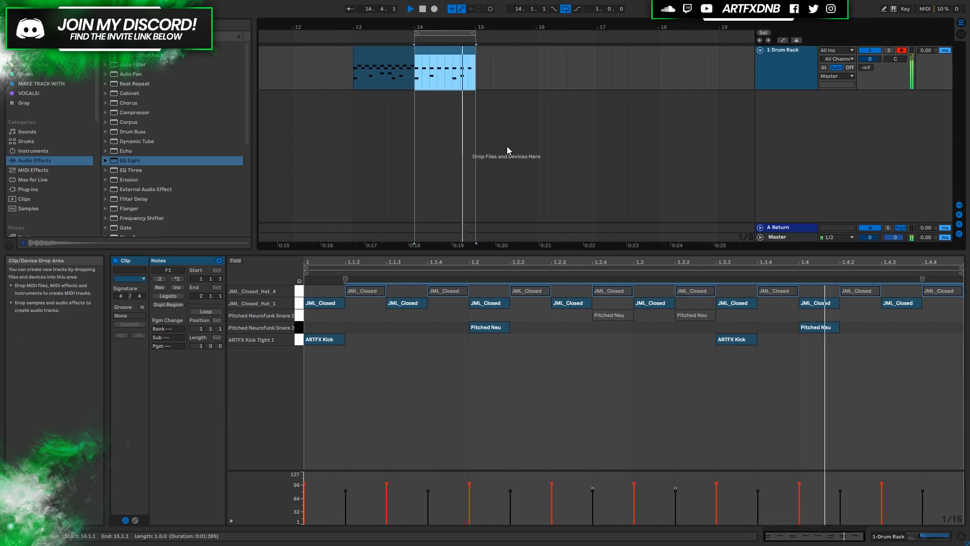
left_click(635, 400)
key("space")
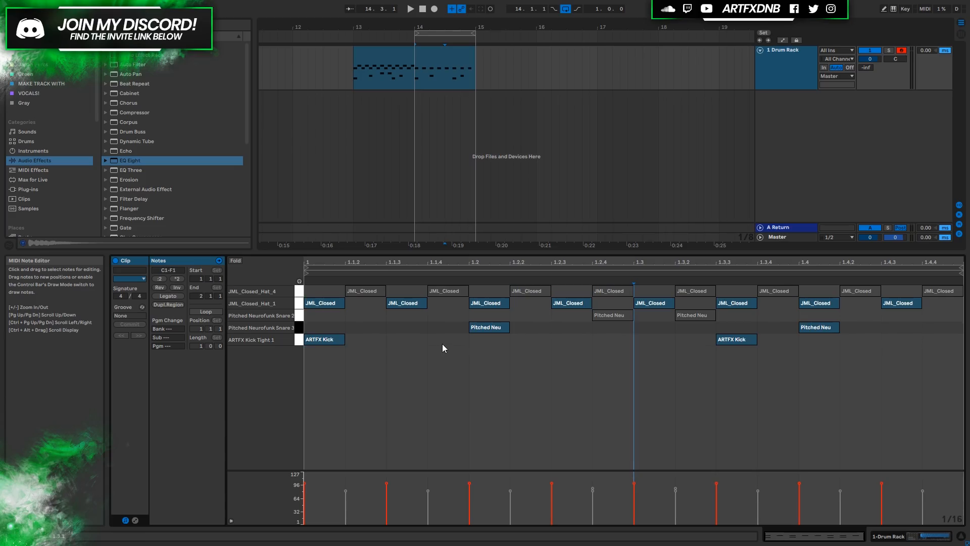
Step: Add an ARTFX Kick Tight 1 note at 1.1.3 in the bar 14 clip and play back the loop
double_click(407, 339)
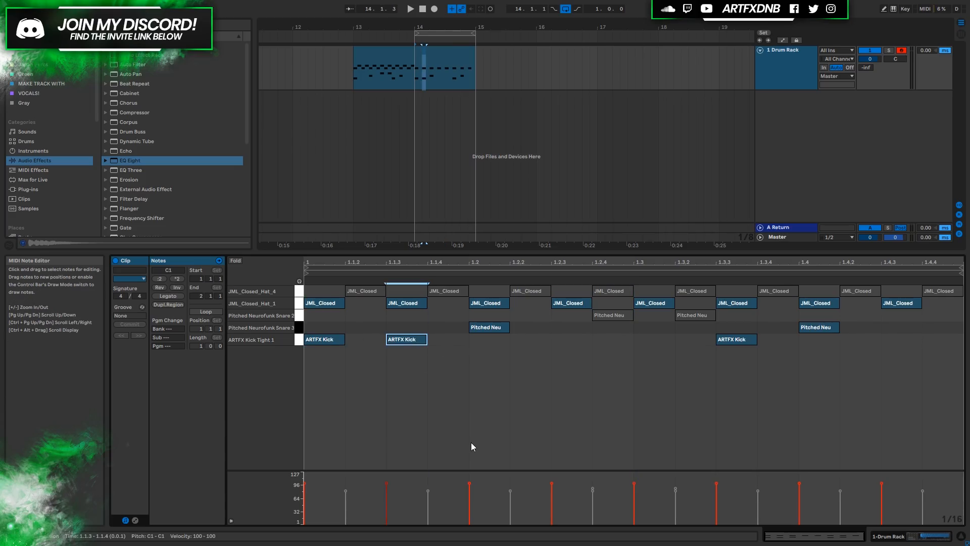
key("space")
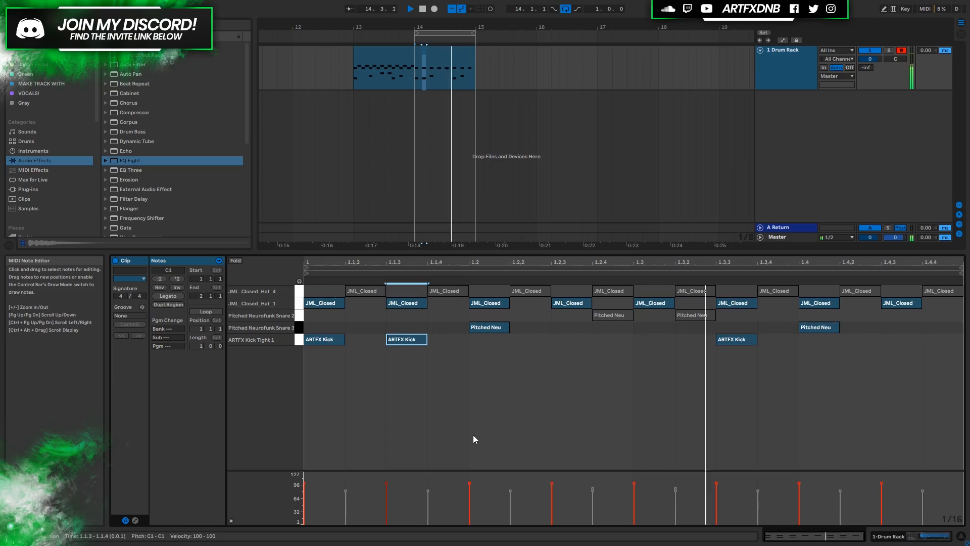
key("space")
Step: Duplicate the bar 14 clip to bar 15, consolidate both into a two-bar clip and extend the loop over both bars
left_click(437, 51)
key("ctrl+d")
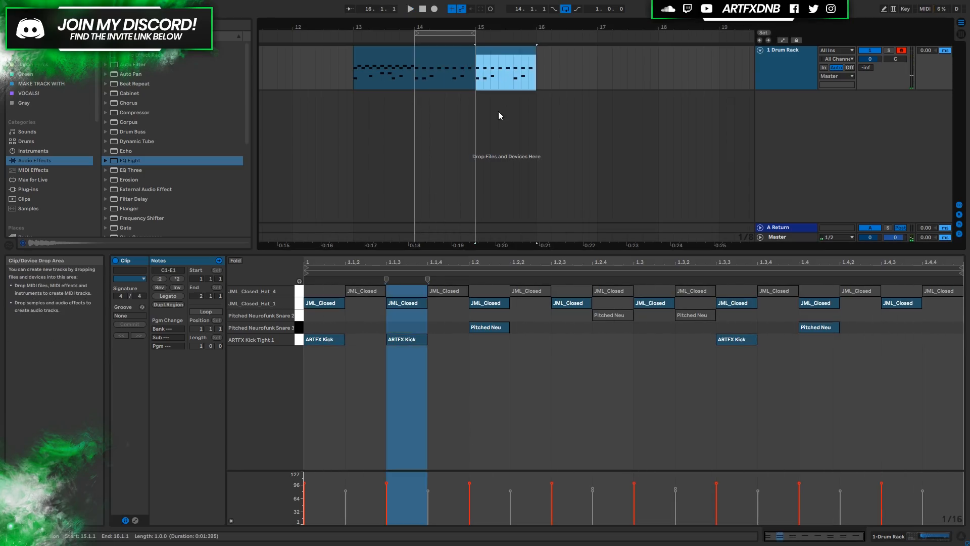
left_click(449, 53, "shift")
key("ctrl+j")
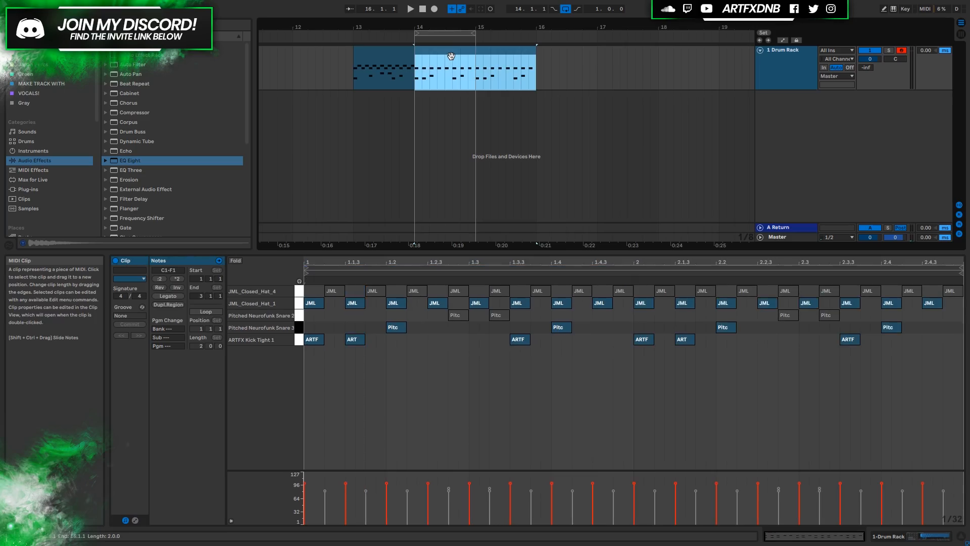
left_click(476, 35)
left_click_drag(476, 34, 537, 35)
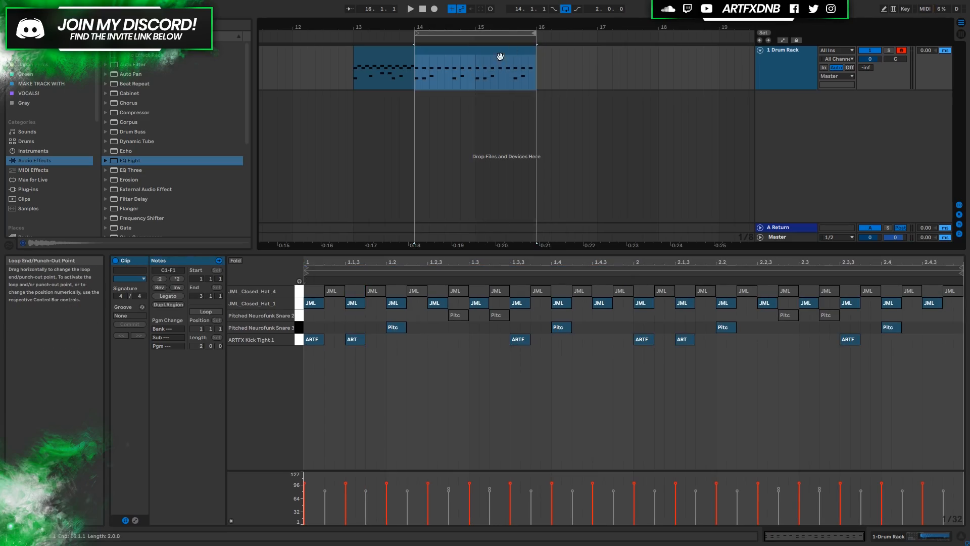
Step: Delete the kick note at 2.1.3 in the two-bar clip and play back the loop
left_click(685, 341)
key("Delete")
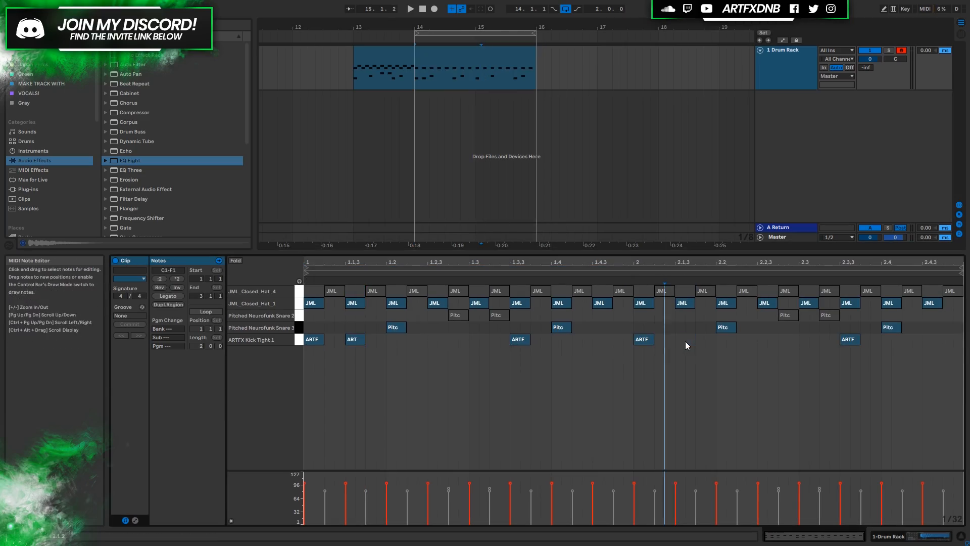
left_click(533, 266)
left_click(444, 56)
key("space")
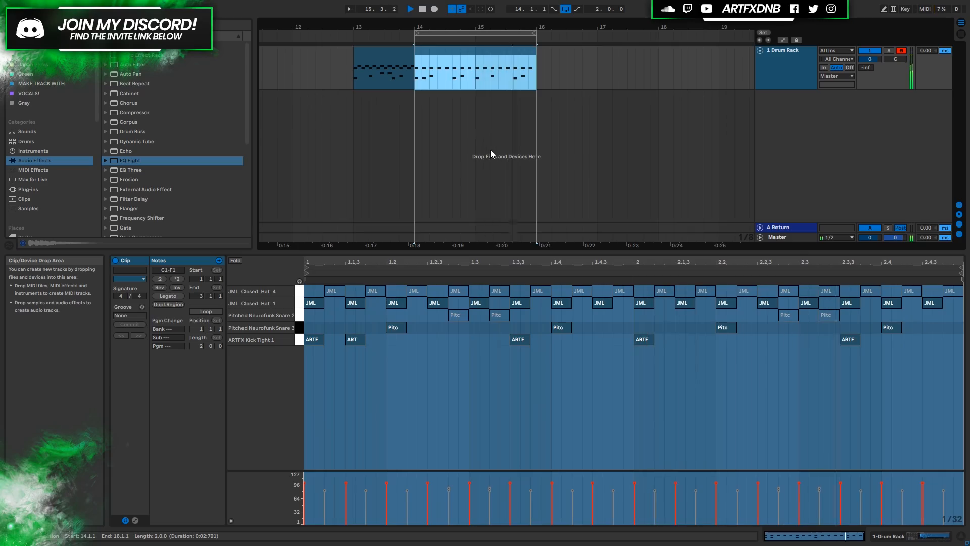
key("space")
Step: Reactivate the JML_Closed_Hat_4 and ghost snare notes to hear the full two-bar loop, then return them to deactivated
left_click(423, 326)
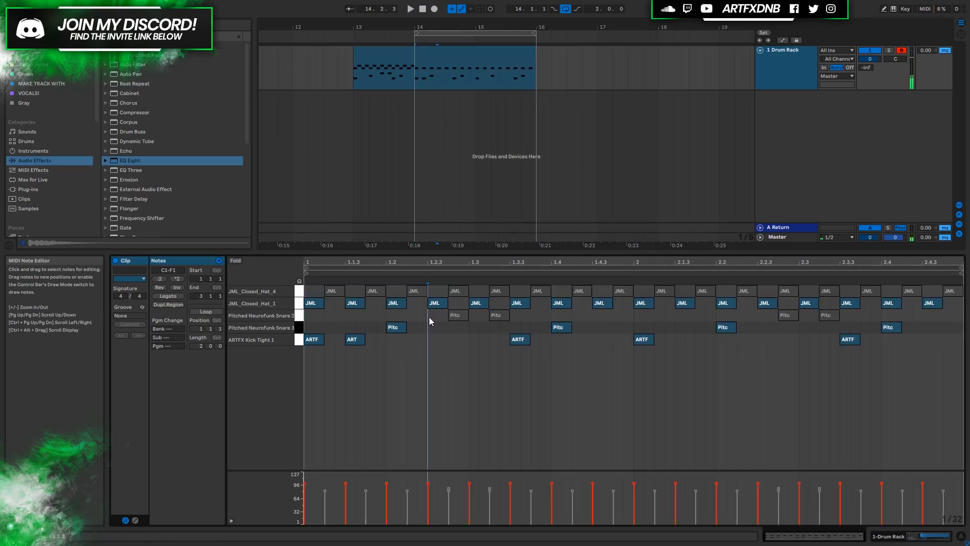
left_click(268, 315)
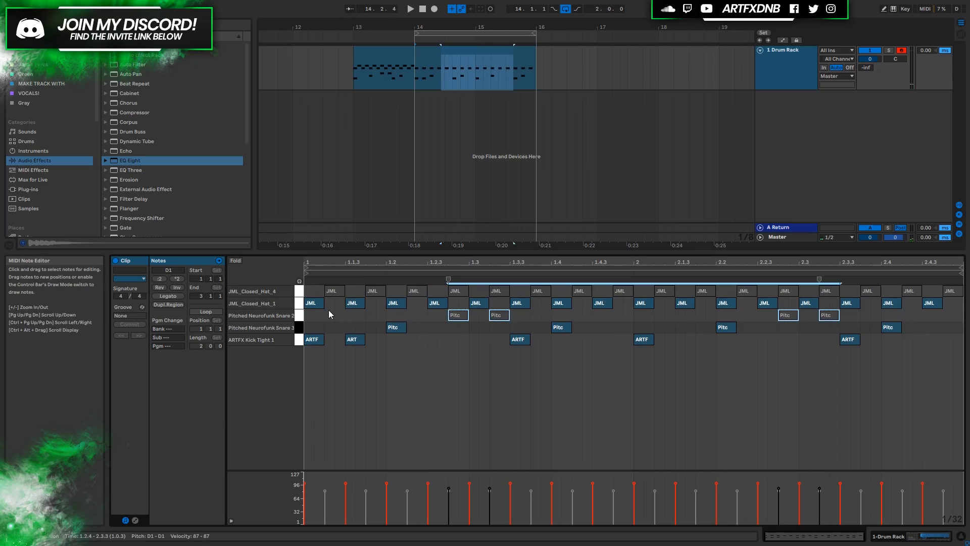
left_click(281, 291, "shift")
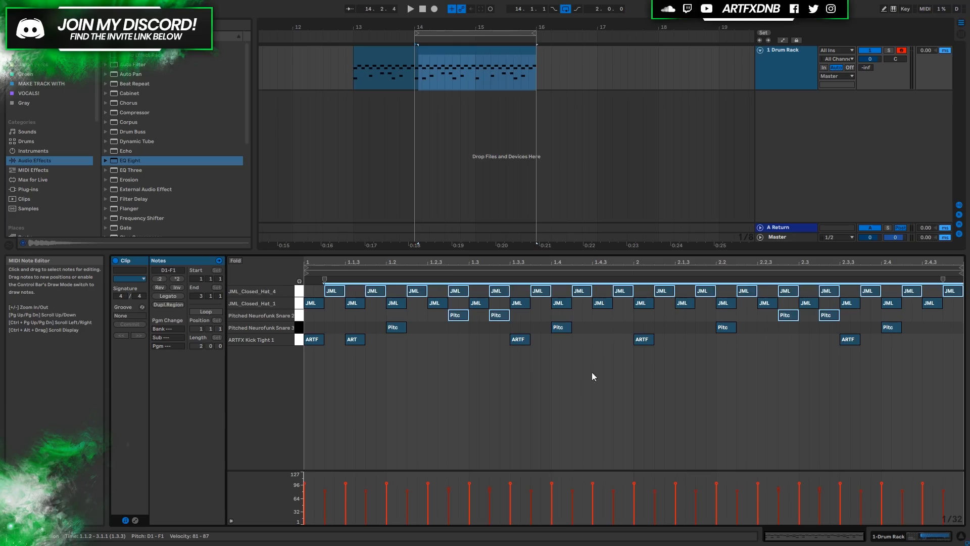
key("space")
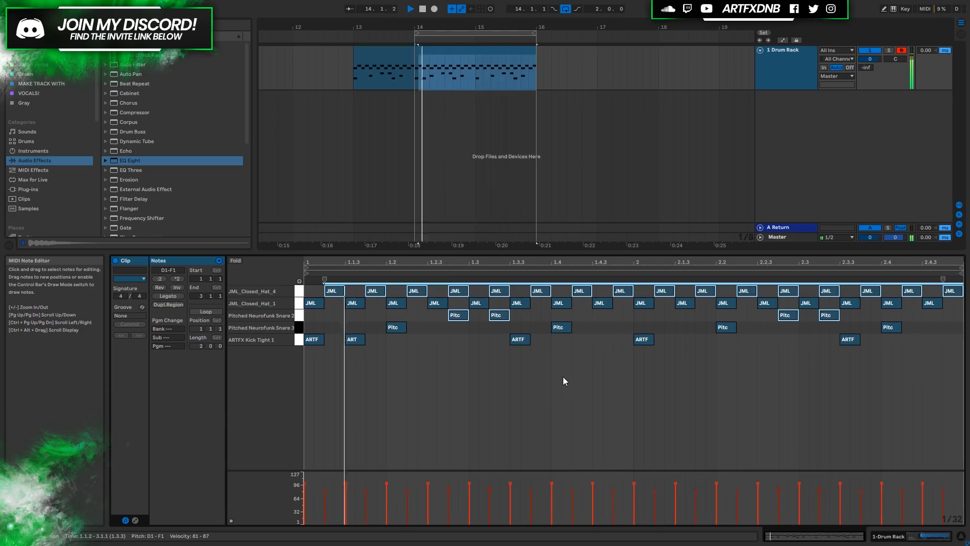
key("space")
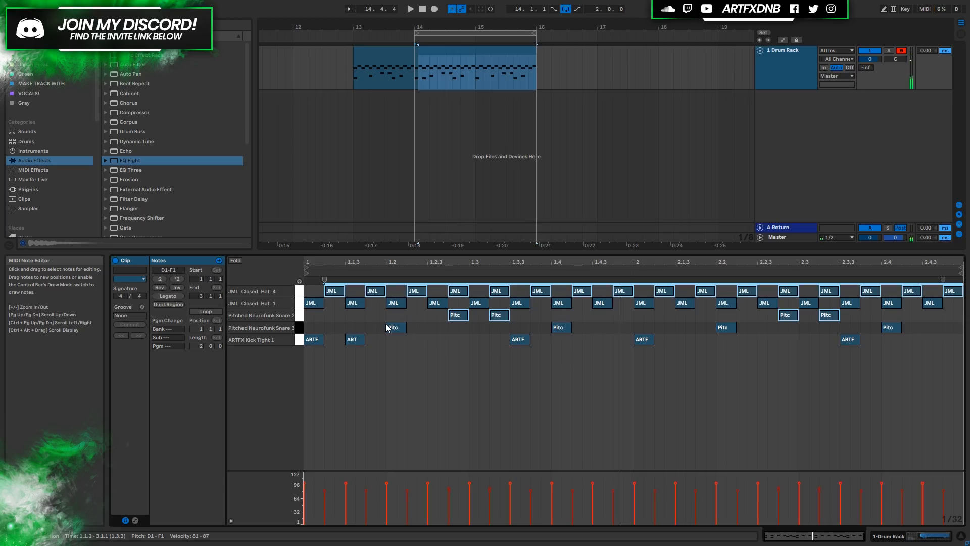
key("Delete")
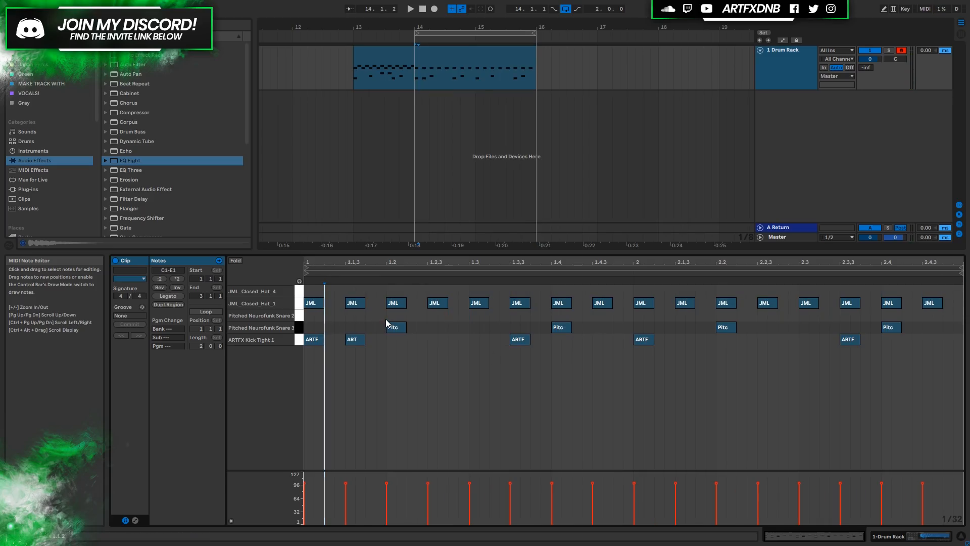
key("ctrl+z")
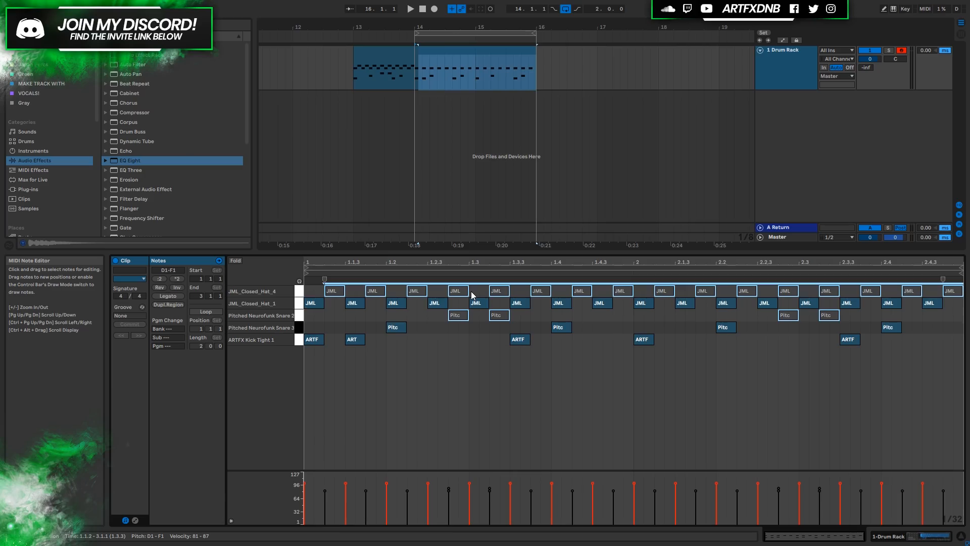
Step: Move the kick note at 1.1.3 to 1.1.4 and listen to the two-bar loop
left_click(366, 367)
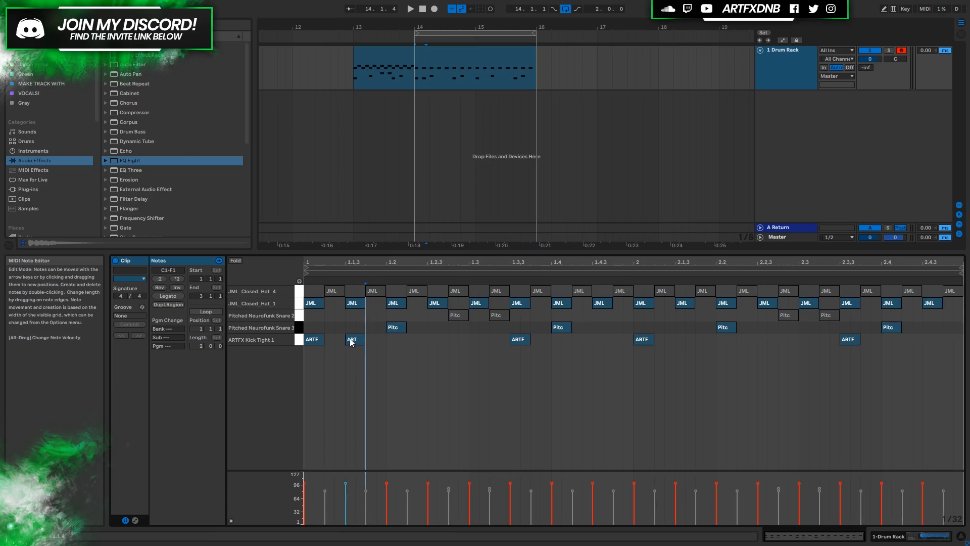
left_click_drag(352, 340, 370, 345)
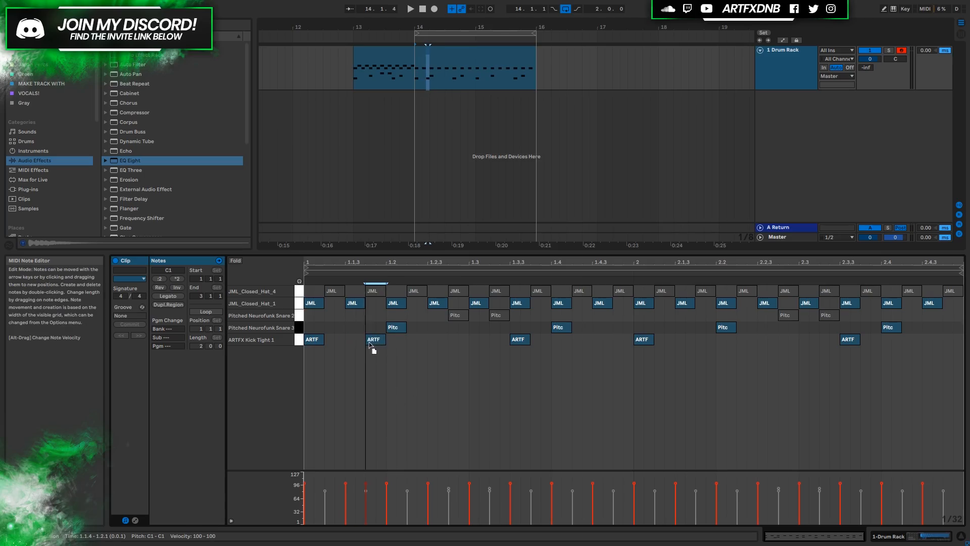
key("space")
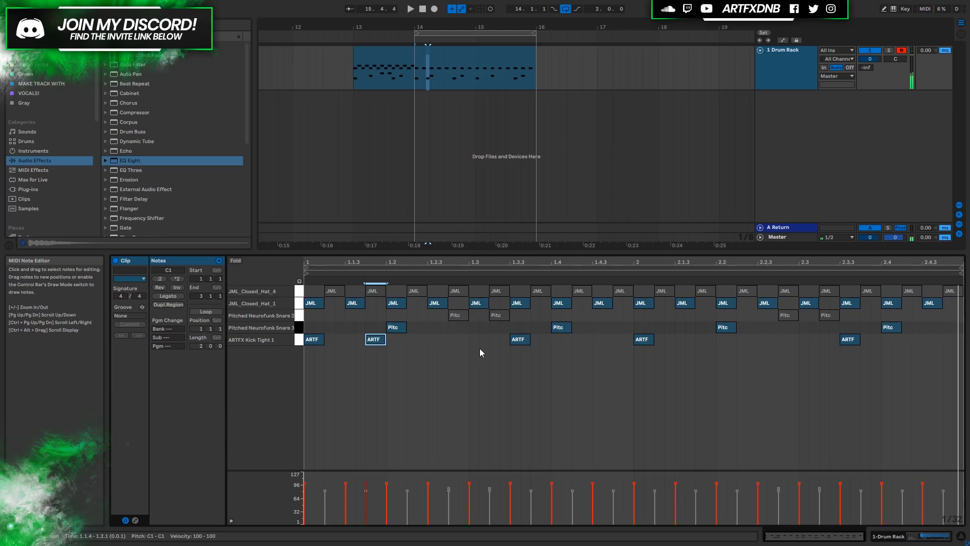
Step: Move the second kick note to 1.2.3 and copy the beat 2 kick to 2.2.3
left_click_drag(378, 344, 438, 344)
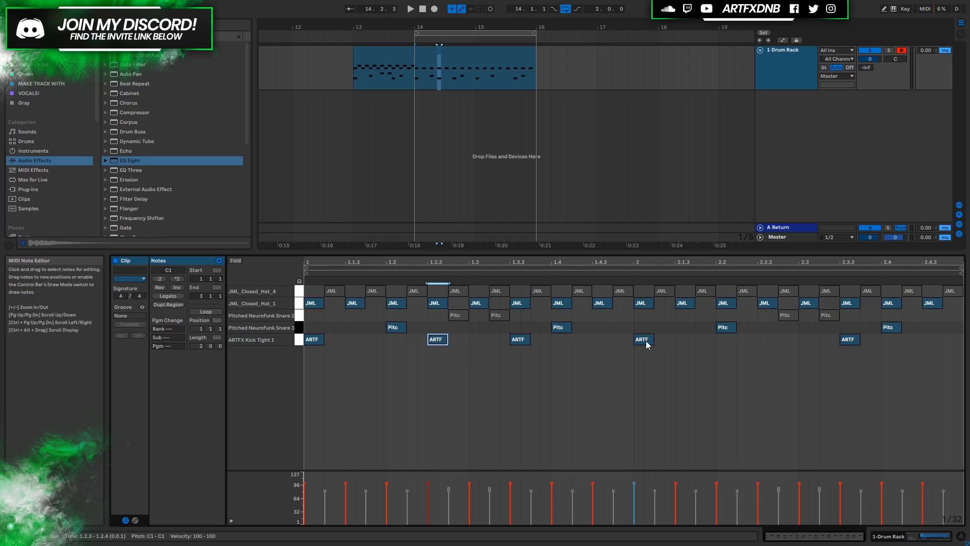
left_click_drag(643, 340, 768, 337)
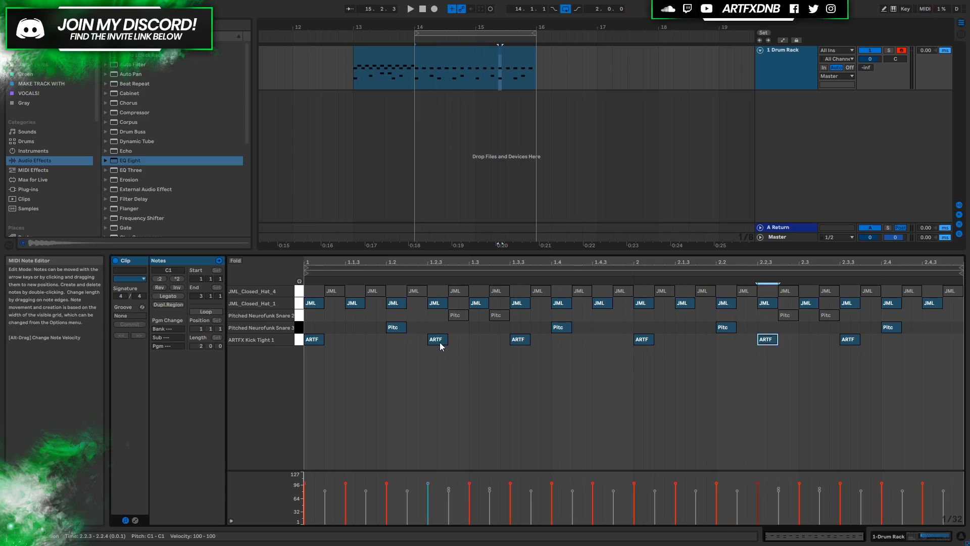
Step: Listen to the loop, rearrange the kicks so they fall only on 1.1.1, 1.2.3, 1.4.3 and 2.2.3, and listen again
key("space")
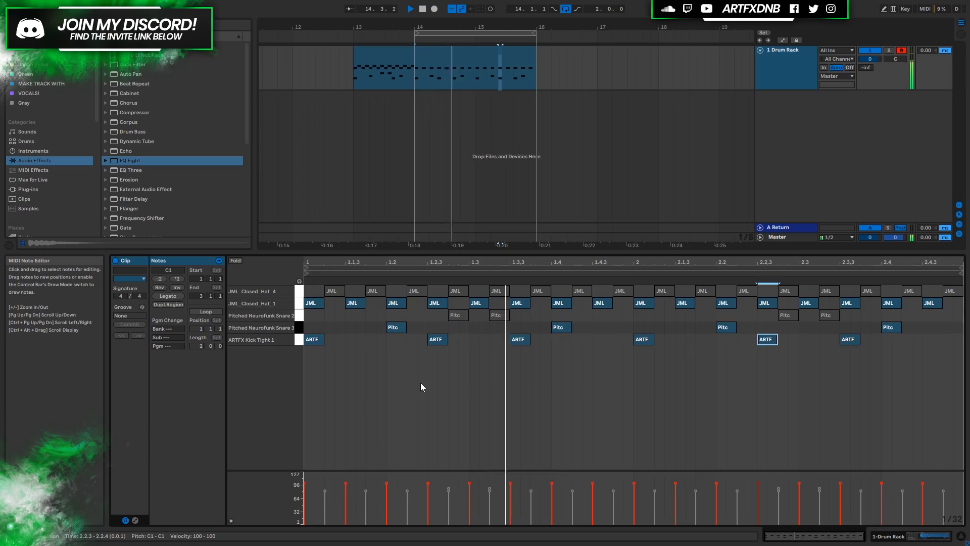
key("space")
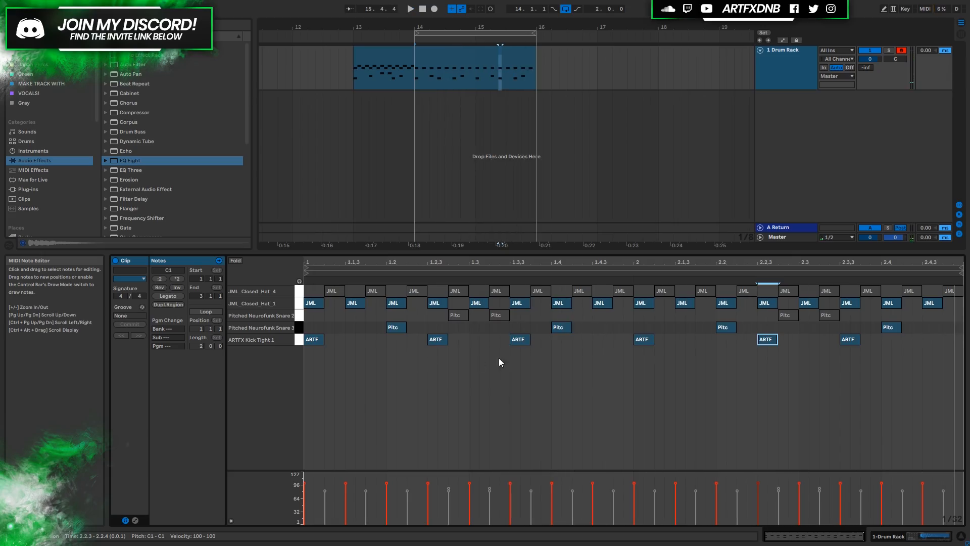
left_click_drag(521, 339, 768, 341)
left_click_drag(857, 341, 938, 343)
double_click(934, 343)
left_click(309, 343)
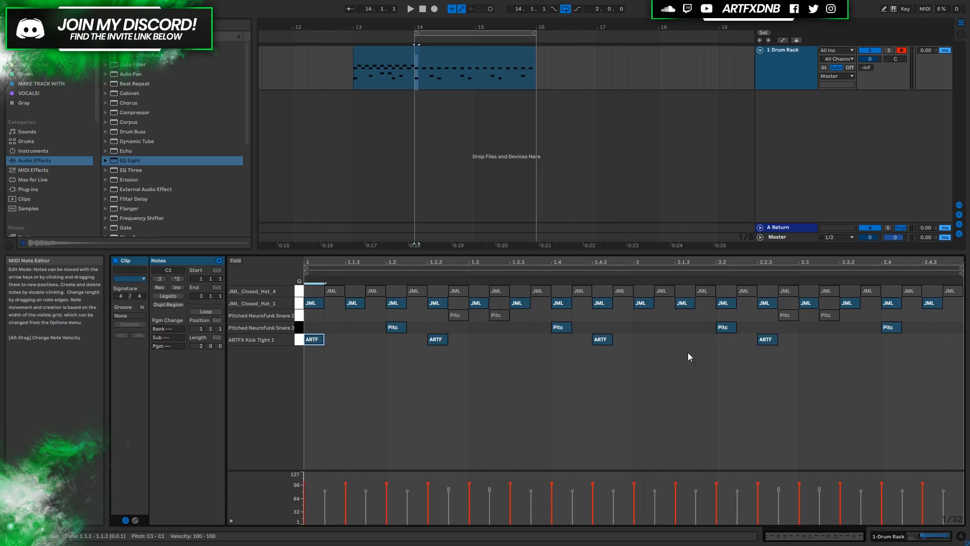
key("space")
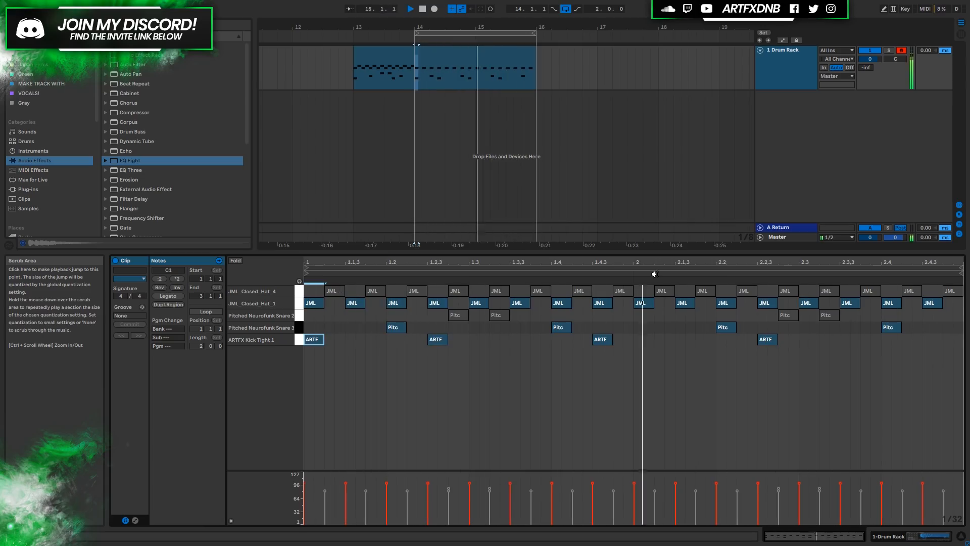
key("space")
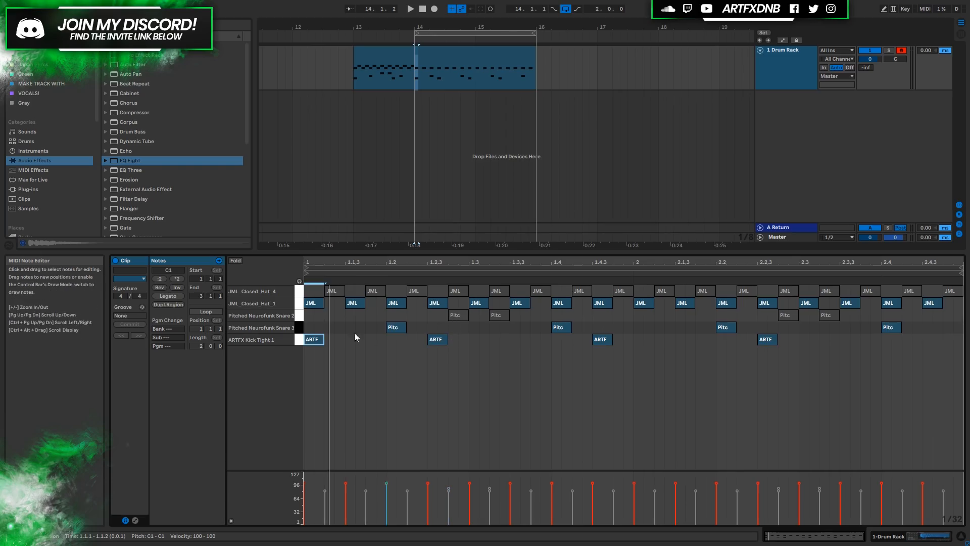
Step: Reactivate the four ghost snare notes, shift them to 1.3.1, 1.3.3, 2.3.1 and 2.3.3, and play back the loop
left_click(452, 329)
left_click_drag(451, 329, 499, 317)
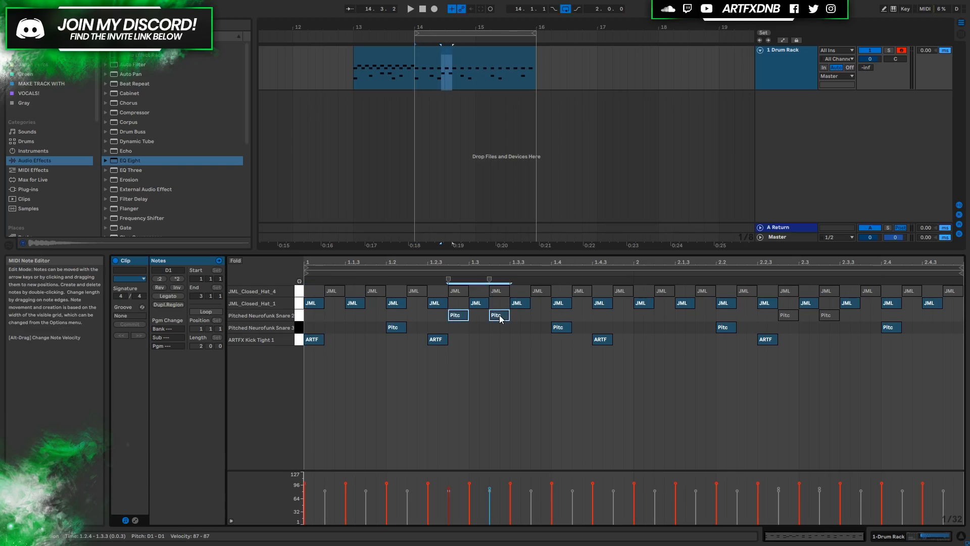
left_click(454, 323)
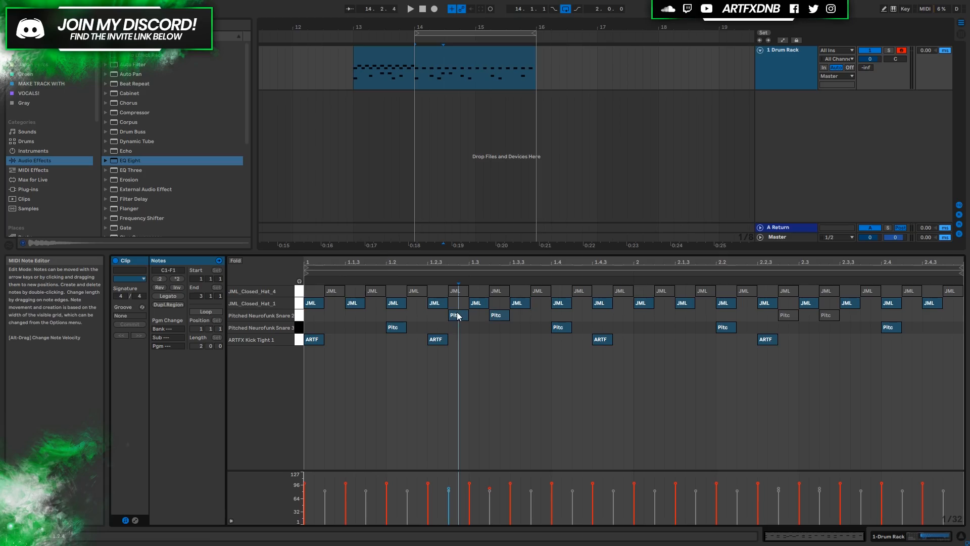
mouse_move(457, 327)
left_mouse_down()
mouse_move(495, 314)
mouse_move(460, 318)
mouse_move(479, 322)
left_mouse_up()
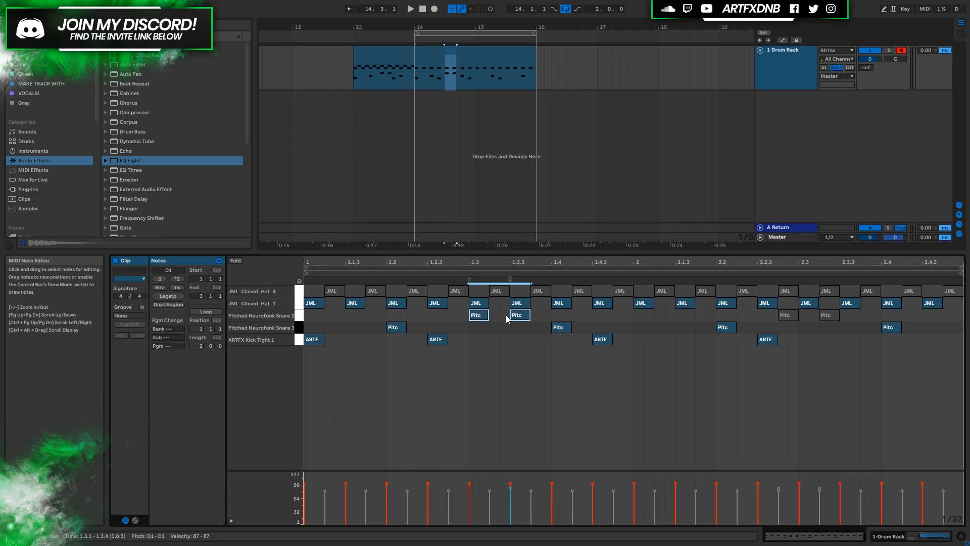
mouse_move(794, 334)
left_mouse_down()
mouse_move(841, 306)
mouse_move(808, 320)
left_mouse_up()
key("space")
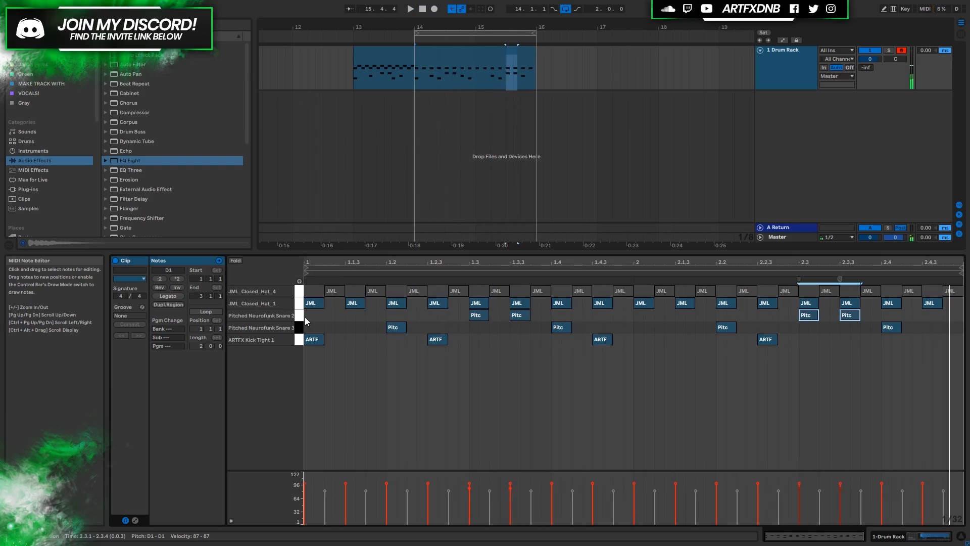
Step: Shift all four ghost snares one sixteenth to 1.3.2, 1.3.4, 2.3.2 and 2.3.4, and play back the loop
left_click(478, 315, "shift")
left_click_drag(479, 317, 498, 318)
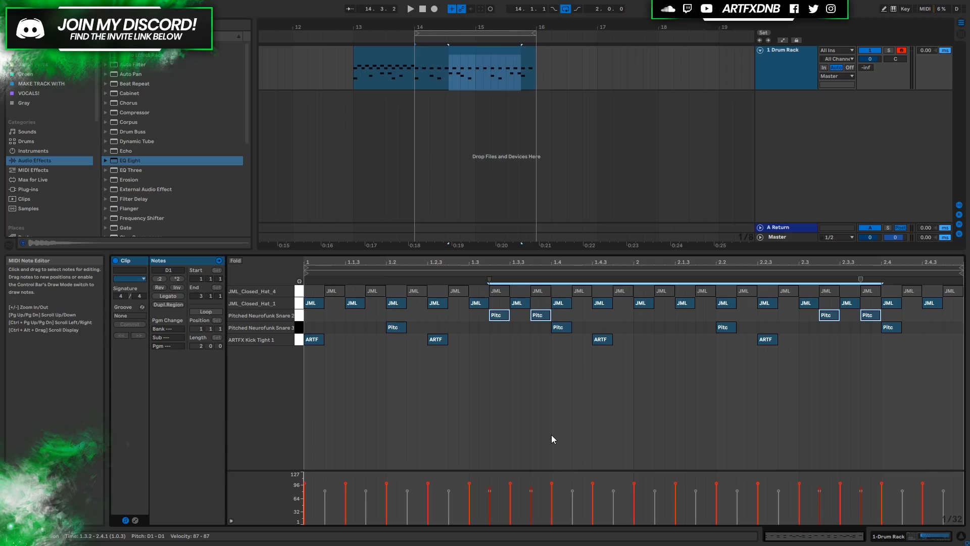
key("space")
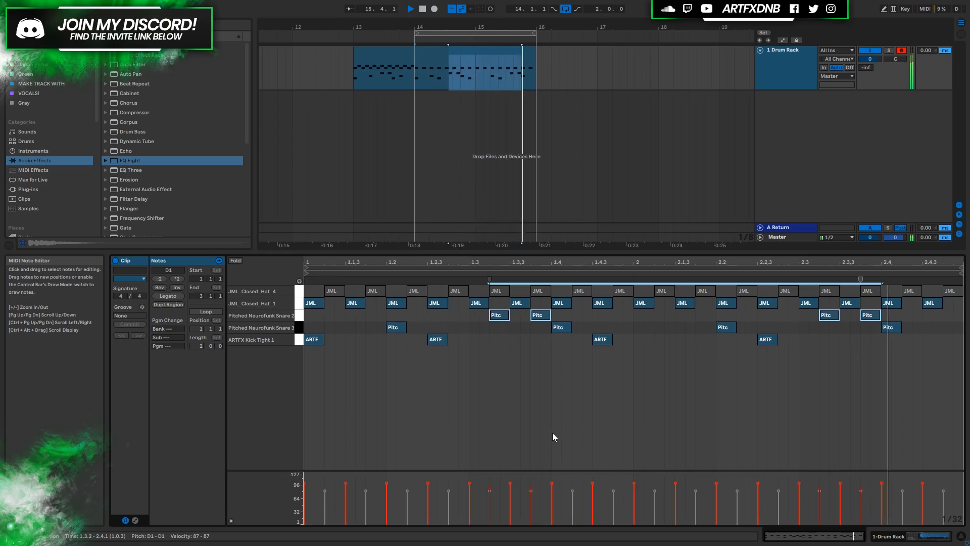
Step: Move the kick note at 1.4.3 to 2.1.1 and listen to the two-bar clip
left_click_drag(602, 339, 643, 339)
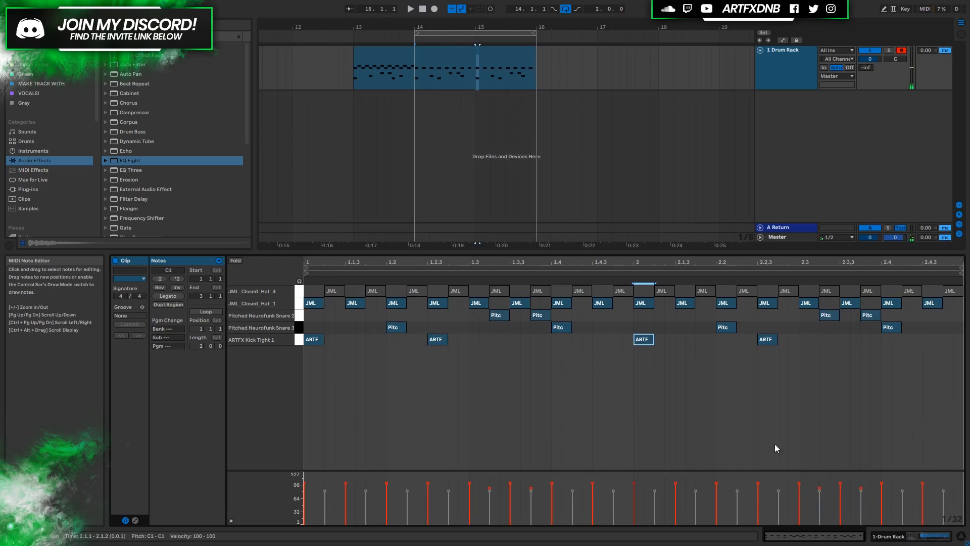
key("space")
left_click(473, 51)
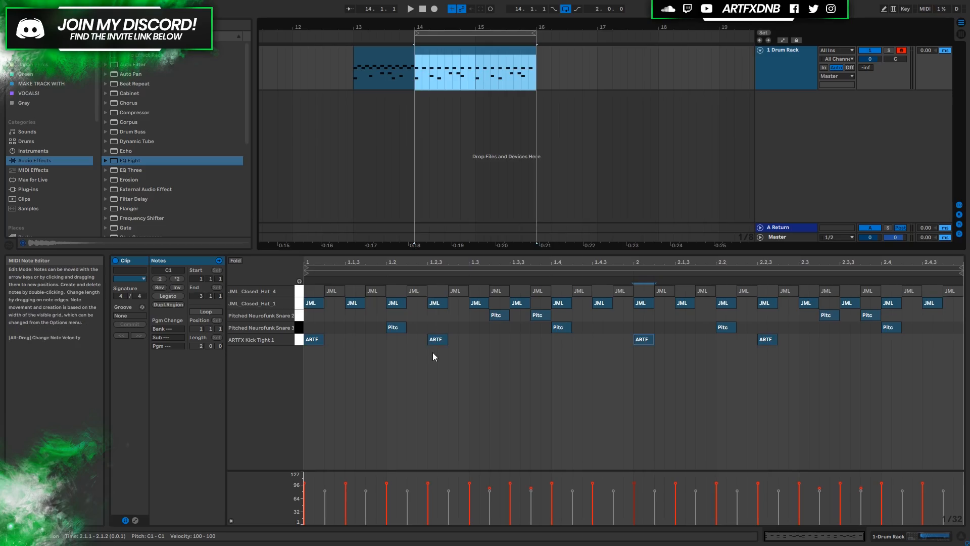
Step: Delete all ghost snare and JML_Closed_Hat_4 notes, plus every kick and main snare note after 1.3
left_click(299, 316)
key("Delete")
left_click(299, 291)
key("Delete")
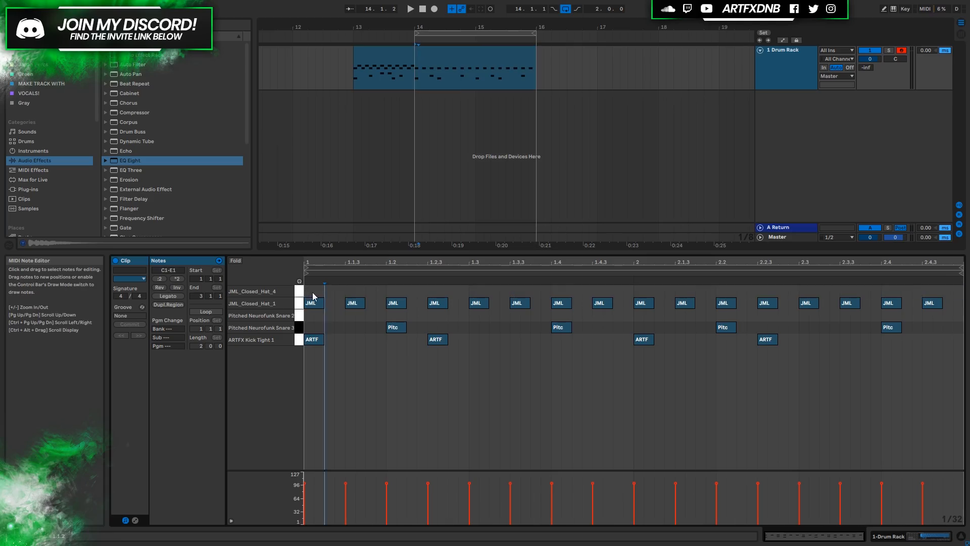
left_click_drag(521, 361, 945, 326)
key("Delete")
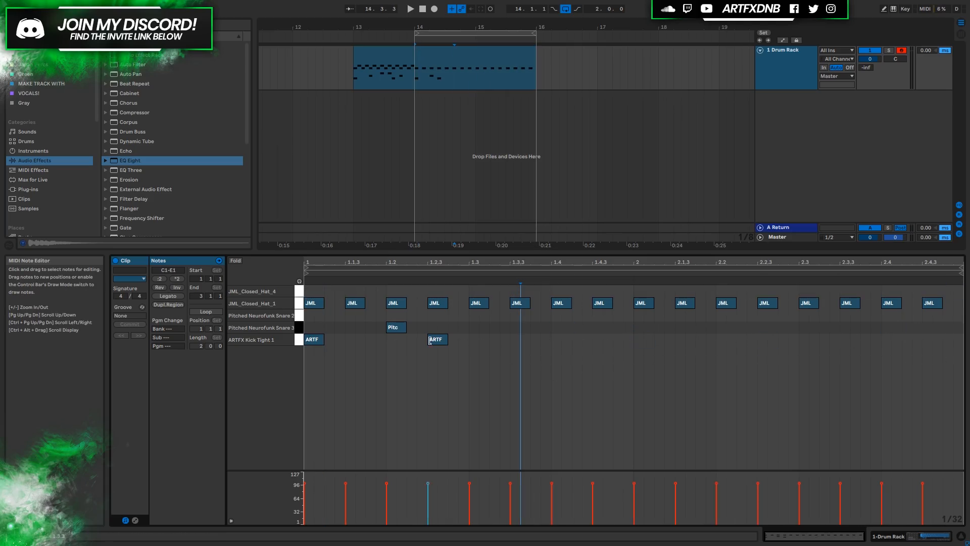
Step: Add snares at 1.3.1 and 1.4.1, move the second kick to 1.3.3, and duplicate bar 1's kicks and snares into bar 2
left_click(397, 331)
double_click(478, 327)
double_click(561, 327)
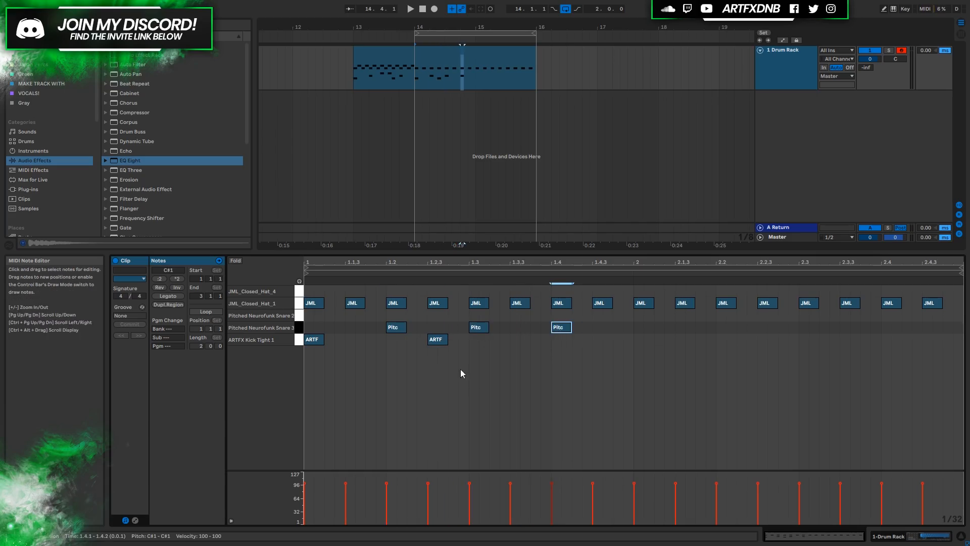
left_click_drag(434, 345, 518, 344)
left_click_drag(633, 344, 306, 326)
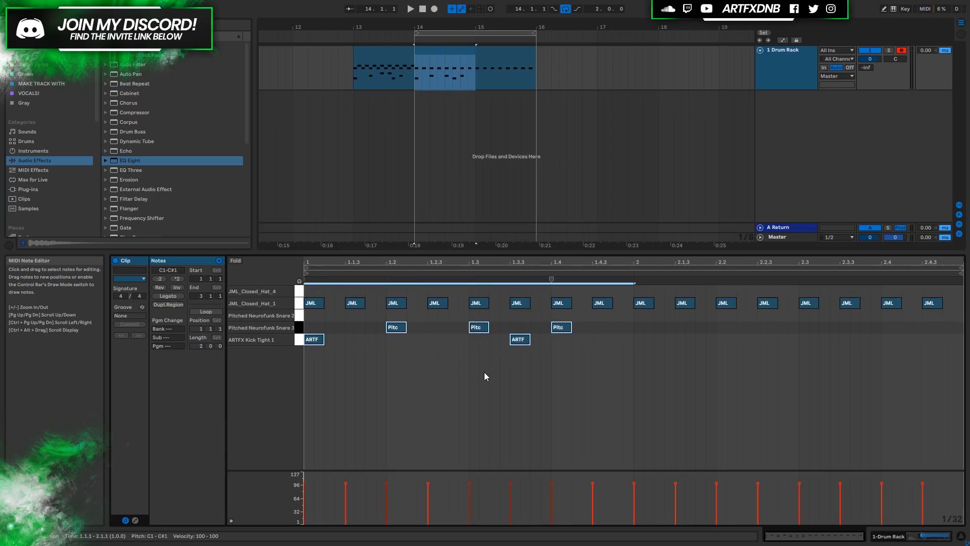
key("ctrl+d")
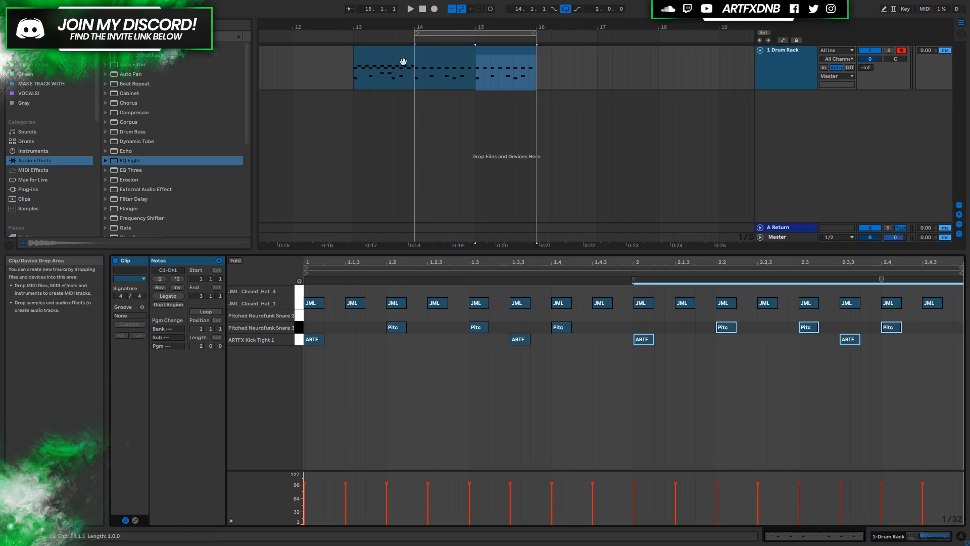
Step: Select the two-bar clip in the arrangement and play back the kick and snare pattern several times
left_click_drag(415, 68, 536, 68)
key("space")
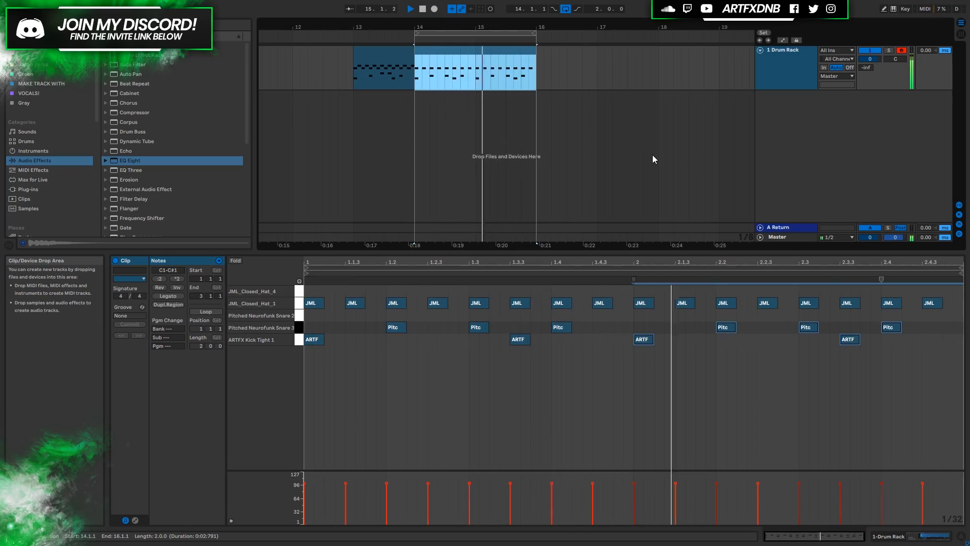
key("space")
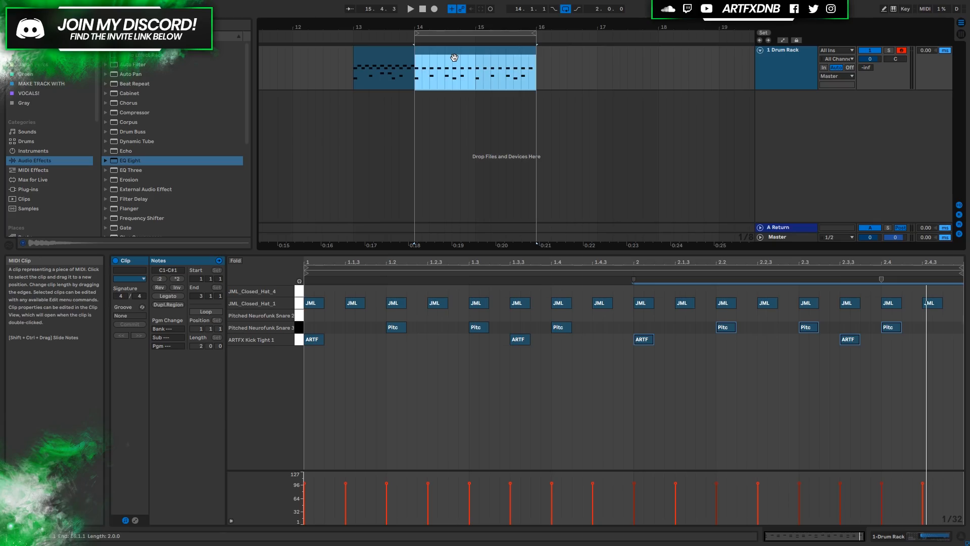
key("space")
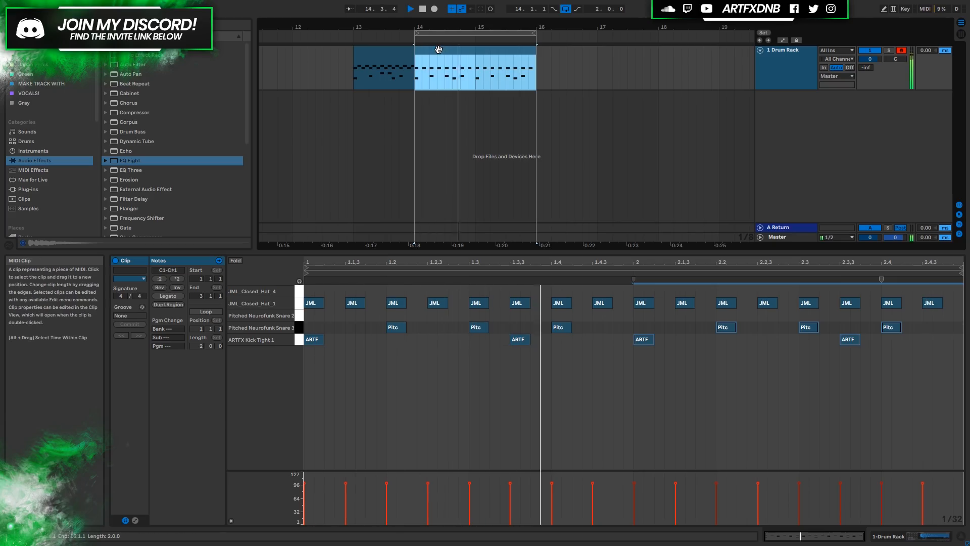
key("space")
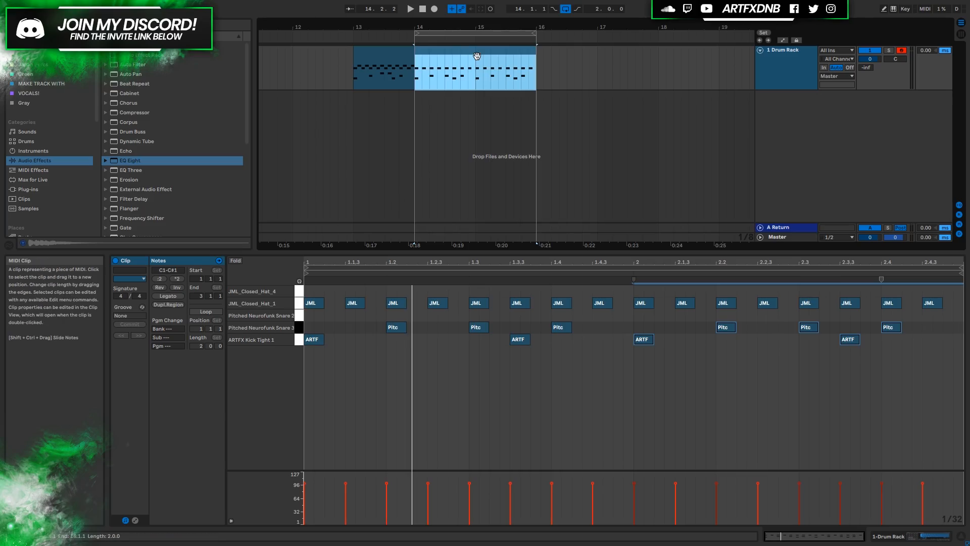
key("space")
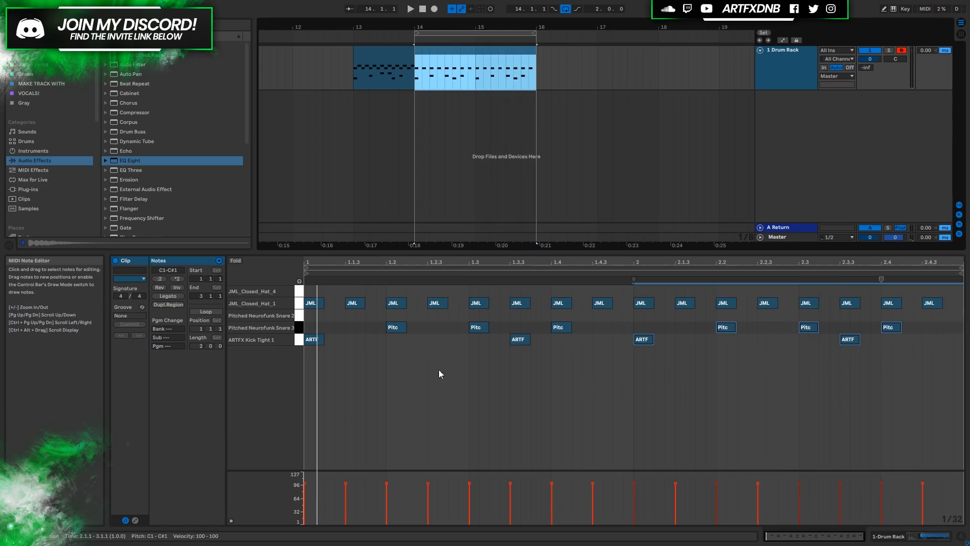
Step: Strip the clip down to JML_Closed_Hat_1 notes on every eighth across both bars, deleting all kick and snare notes
left_click_drag(428, 381, 839, 286)
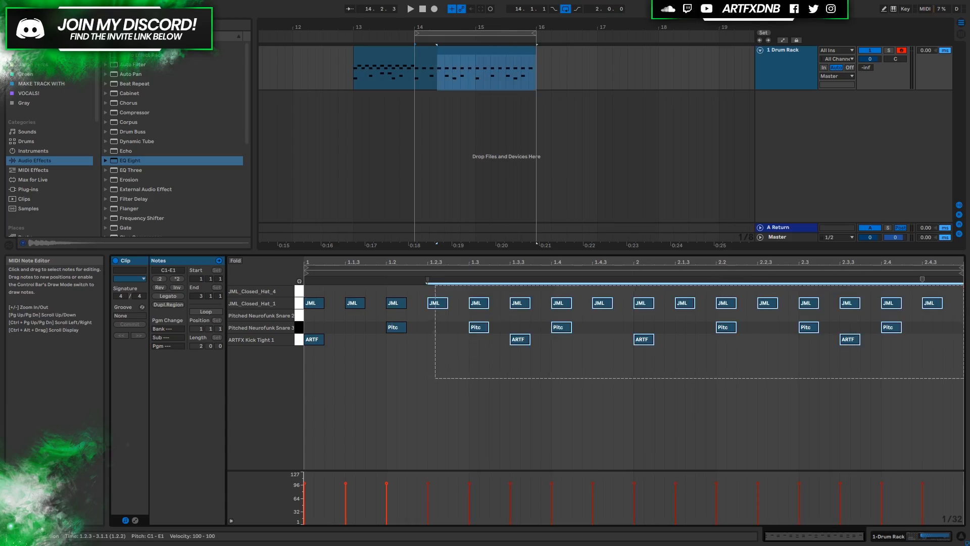
key("Delete")
left_click_drag(455, 369, 346, 299)
left_click_drag(387, 360, 524, 305)
key("Delete")
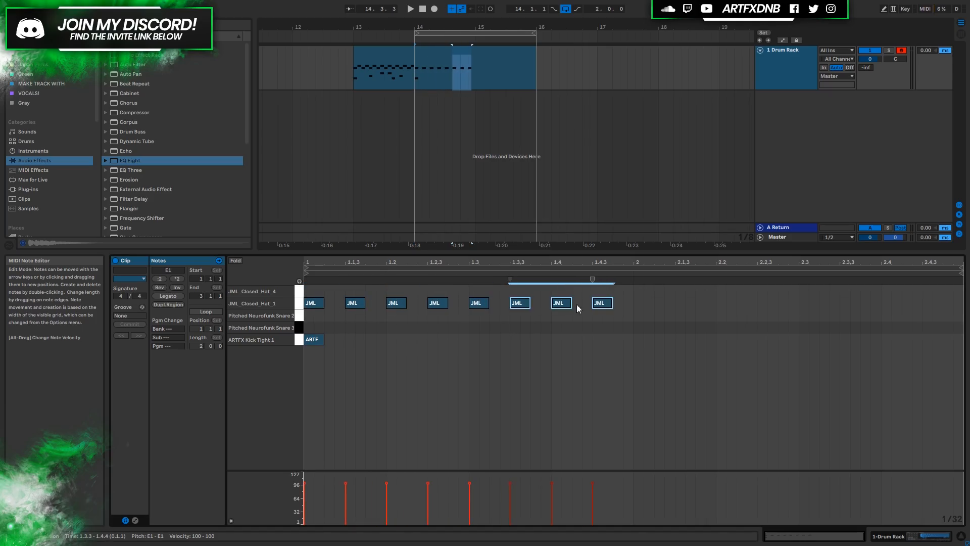
left_click_drag(632, 302, 299, 303)
key("ctrl+d")
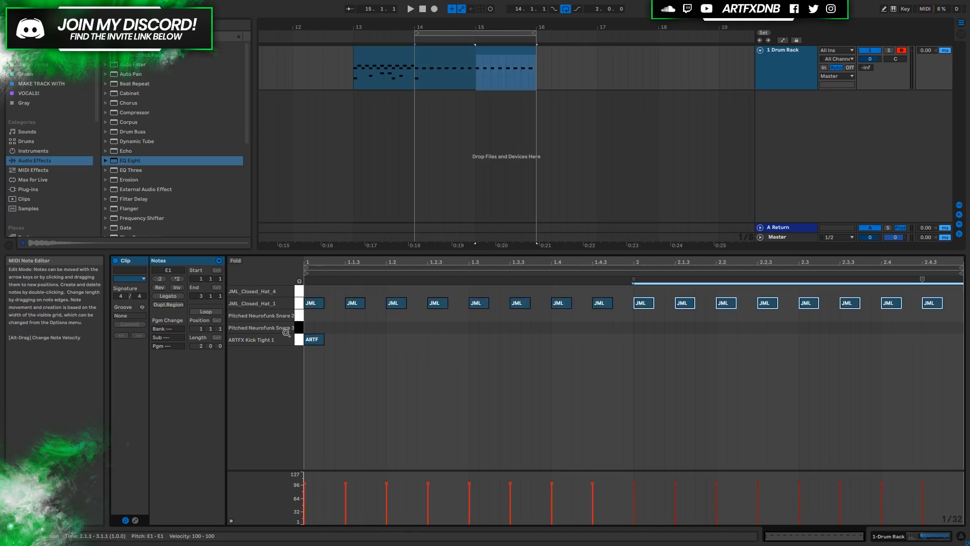
double_click(312, 340)
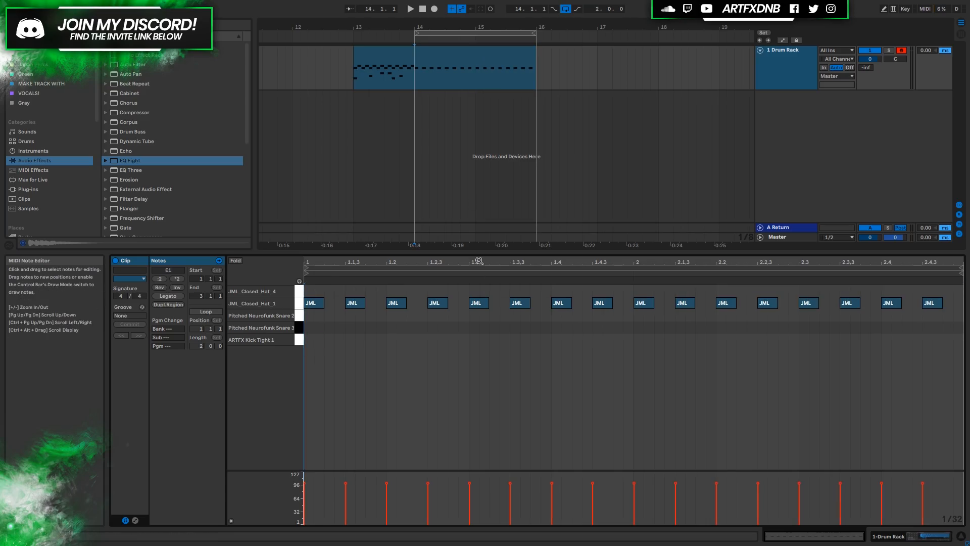
Step: Play back the two-bar clip with only the hats
left_click(450, 55)
key("space")
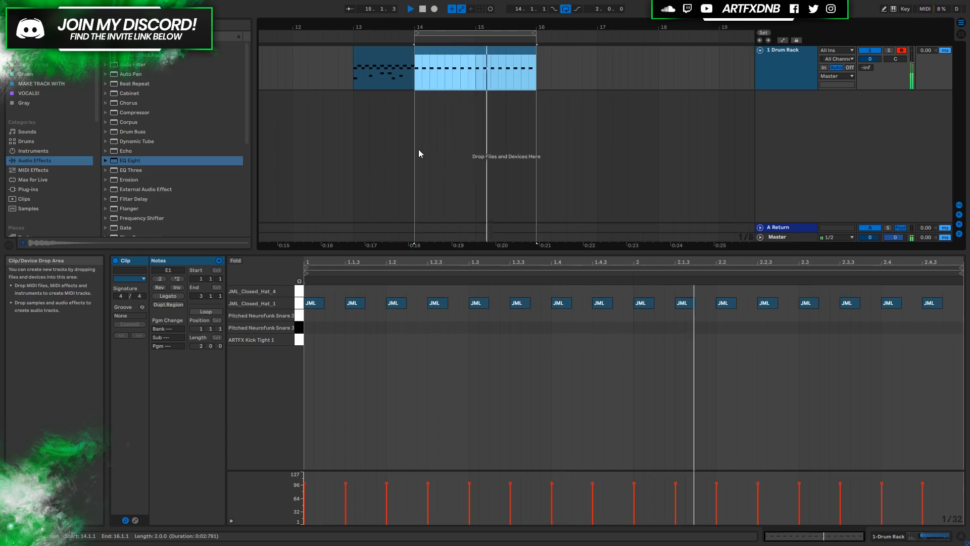
key("space")
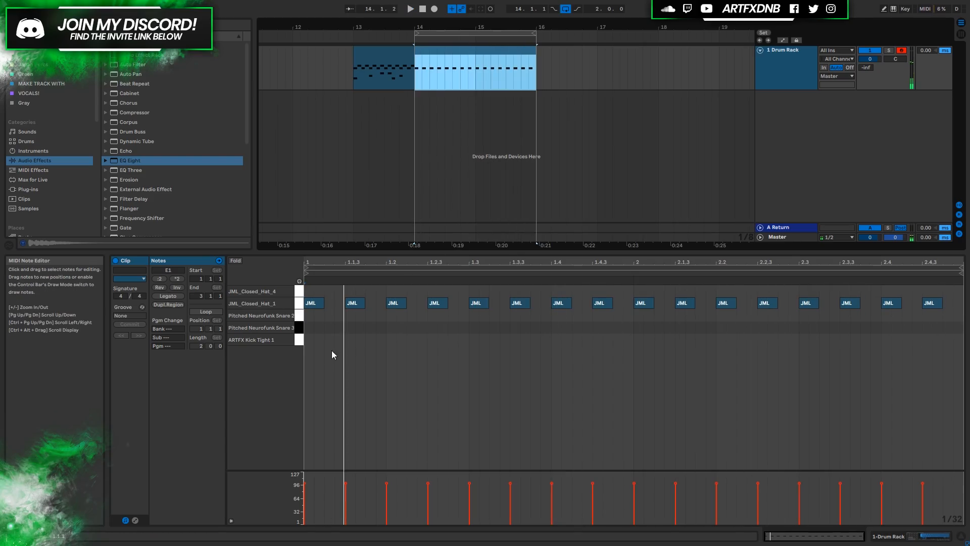
right_click(446, 350)
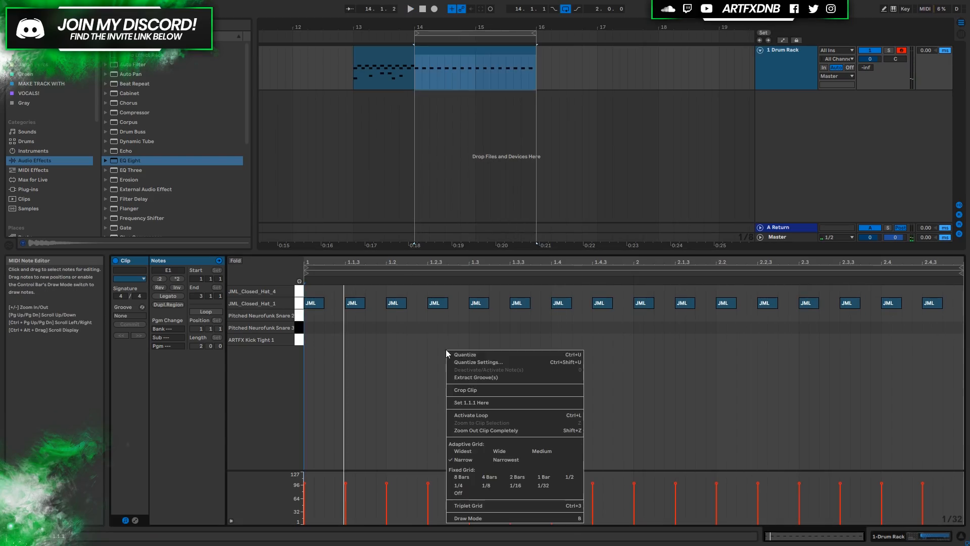
left_click(483, 486)
double_click(313, 340)
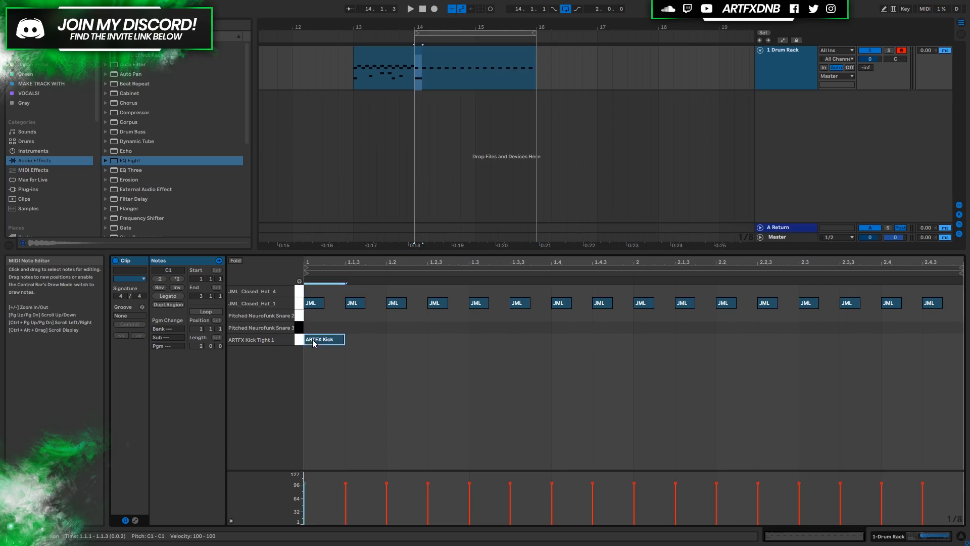
right_click(388, 334)
left_click(345, 323)
key("Delete")
Step: Set the grid to 1/16, place kicks at 1.1.1, 1.2.3, 1.4.1, 2.1.1, 2.2.3 and 2.4.1, and play the clip
right_click(384, 341)
left_click(453, 476)
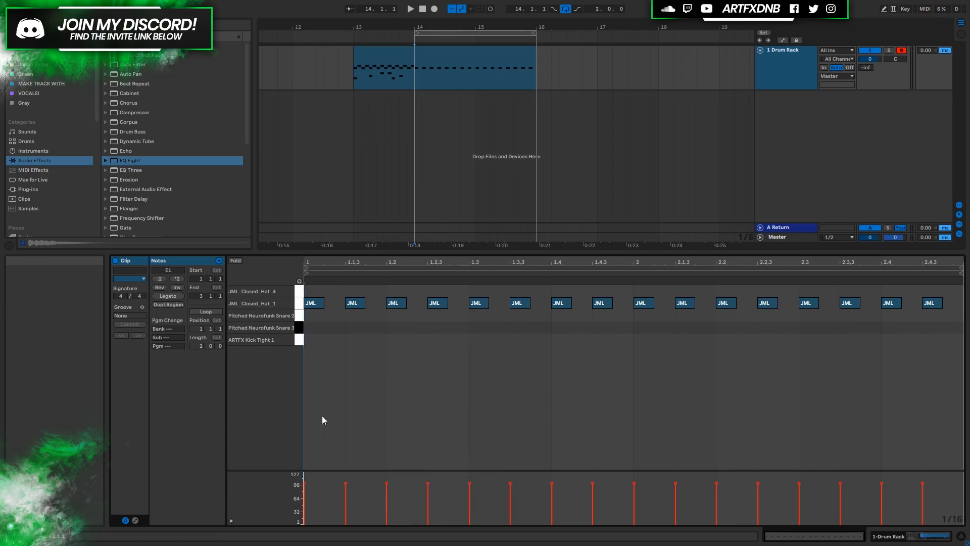
double_click(318, 340)
double_click(436, 340)
double_click(561, 339)
double_click(644, 339)
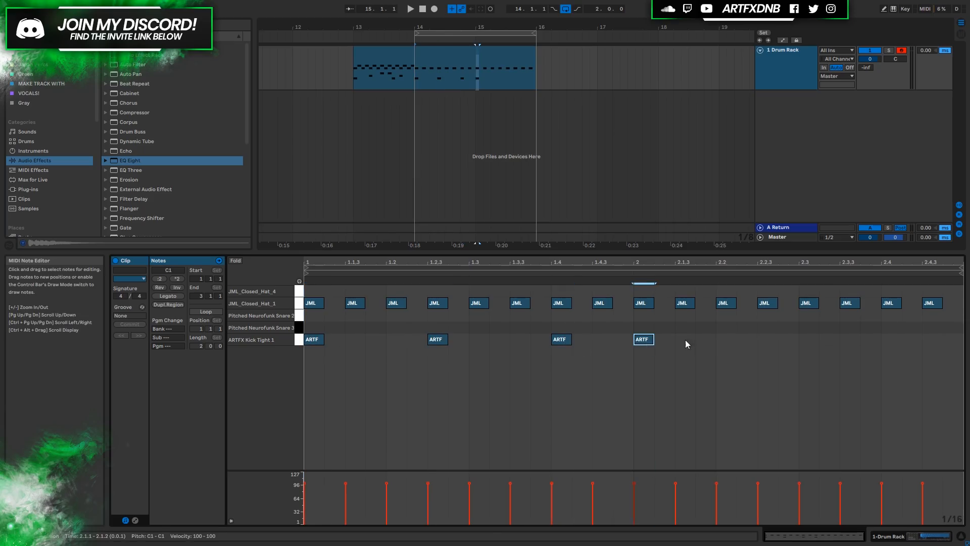
double_click(768, 340)
double_click(891, 341)
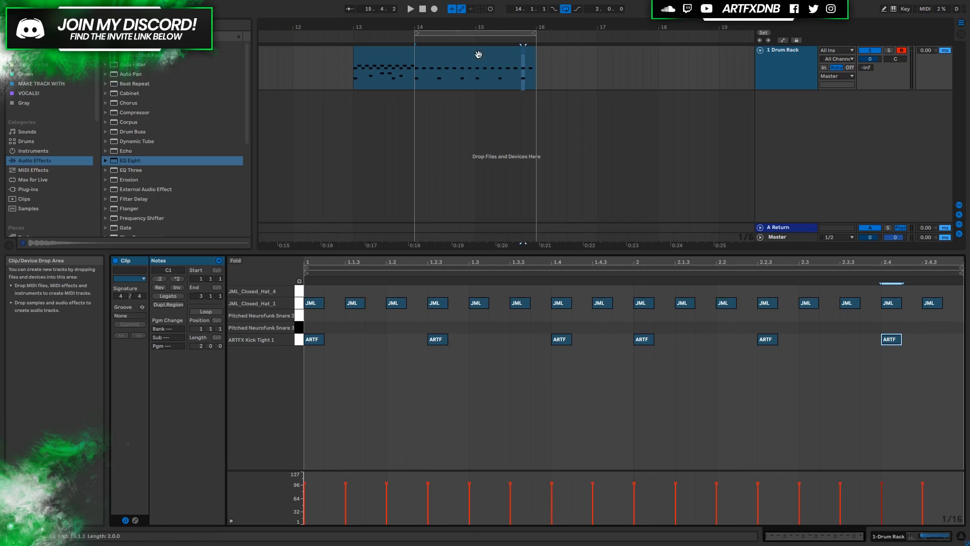
left_click(480, 71)
key("space")
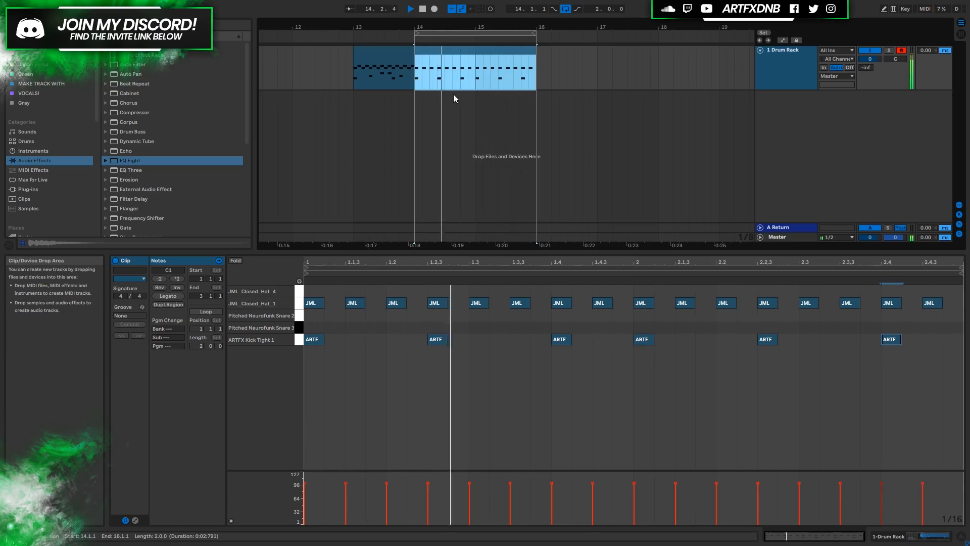
Step: Turn on note preview and place Pitched Neurofunk Snare notes in the C#1 row at 1.2.1, 1.3.3, 2.2.1 and 2.3.3
key("space")
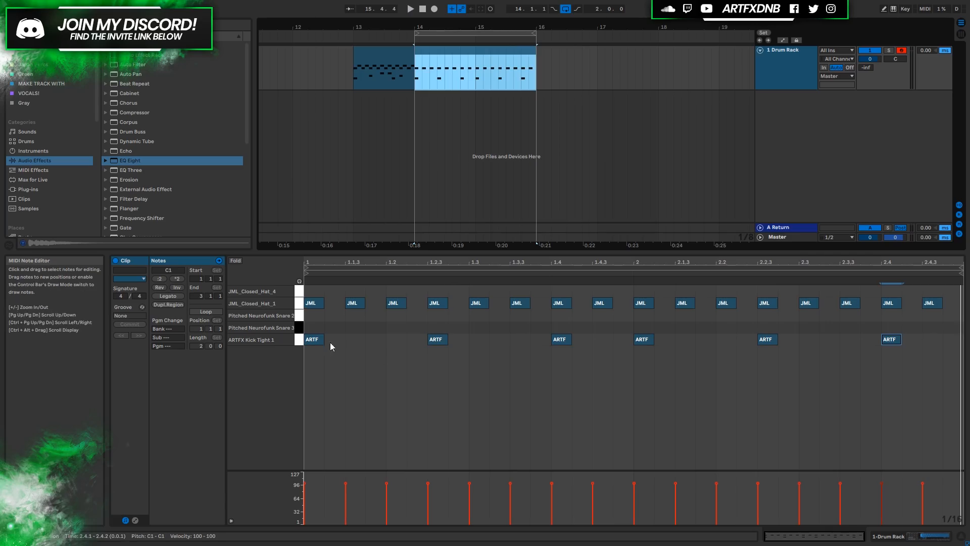
left_click(299, 327)
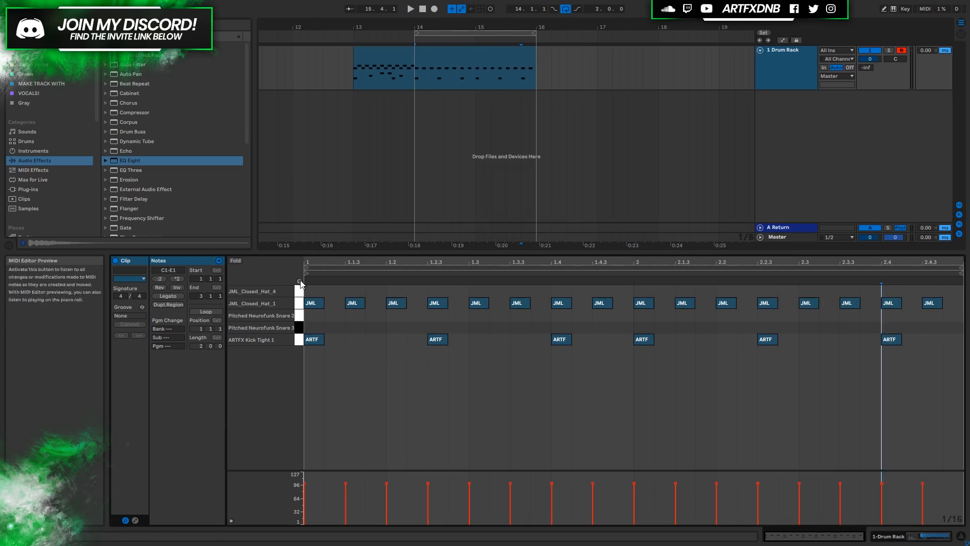
double_click(395, 330)
double_click(566, 328)
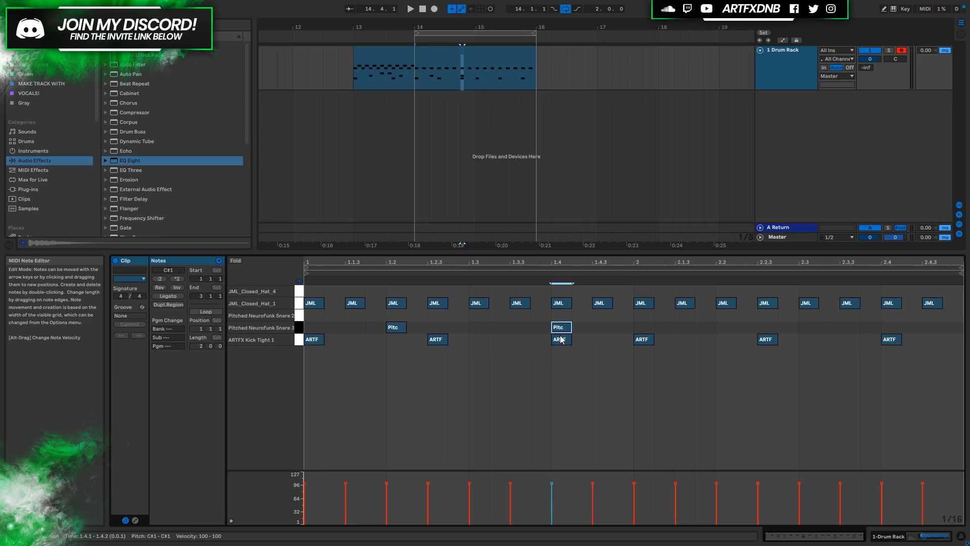
double_click(561, 330)
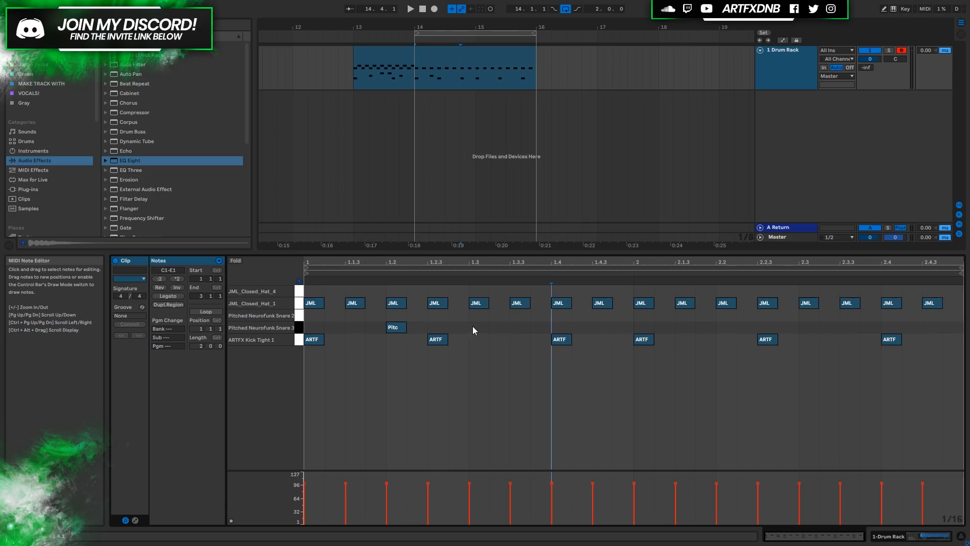
double_click(521, 328)
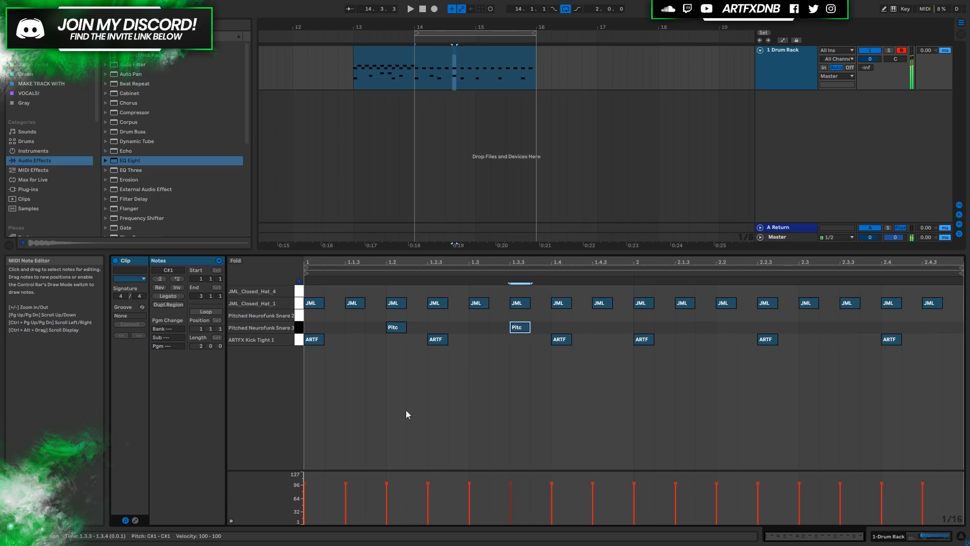
double_click(724, 329)
double_click(849, 327)
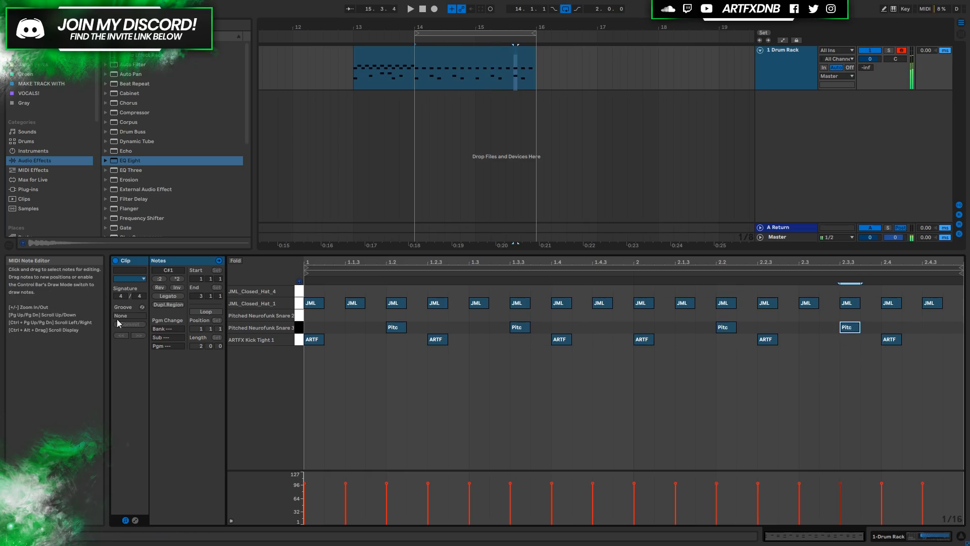
Step: Select the two-bar clip in the arrangement and play back the hats, kicks and snares
left_click(436, 50)
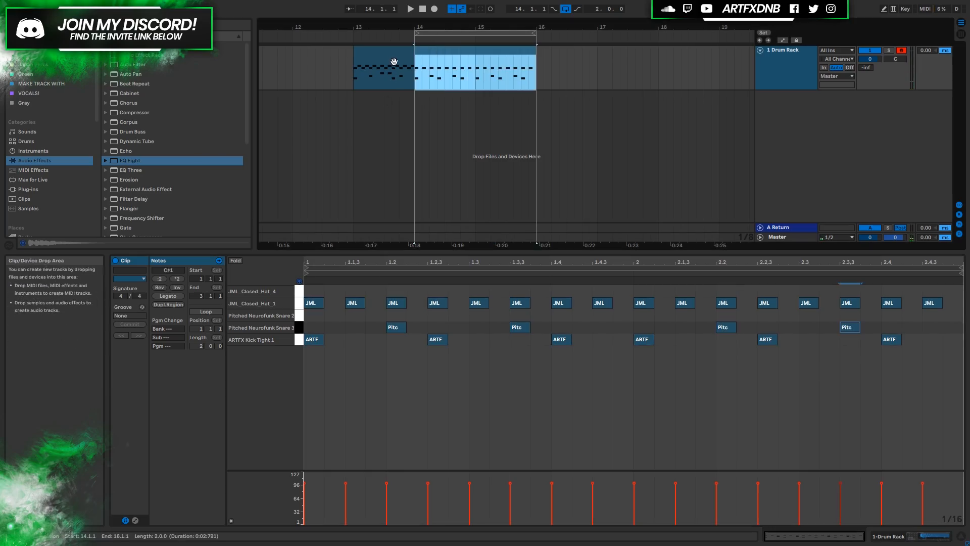
key("space")
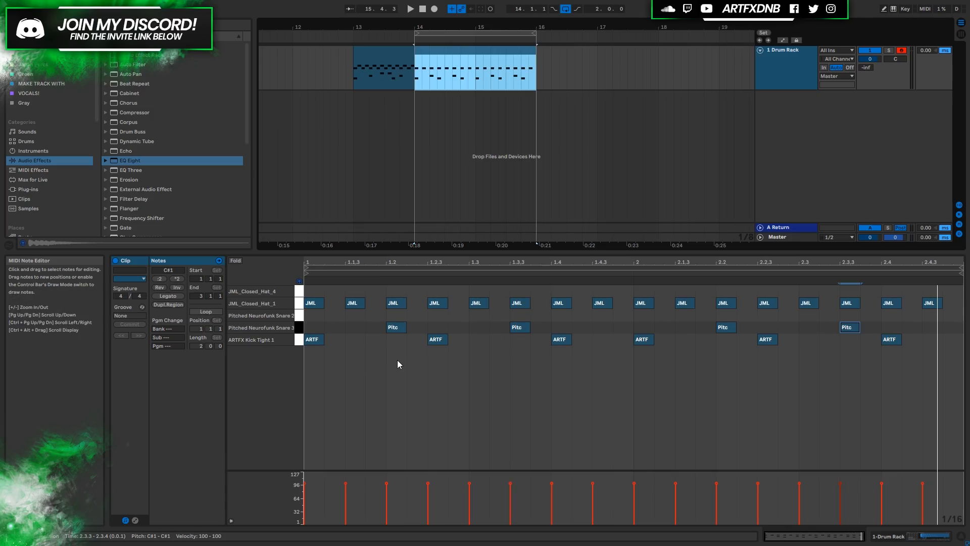
key("space")
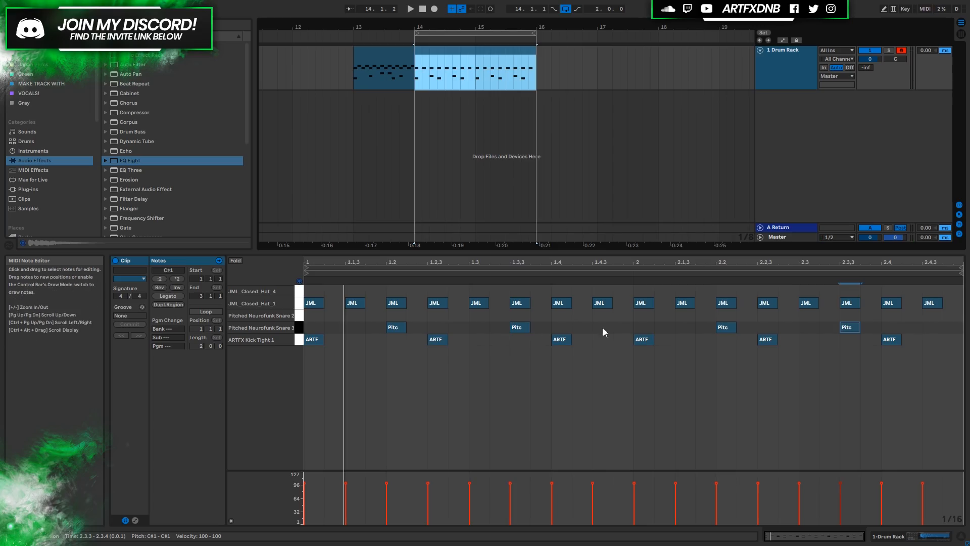
Step: Try an extra C#1 snare at 2.4.3, listen to it and remove it again
double_click(946, 330)
key("space")
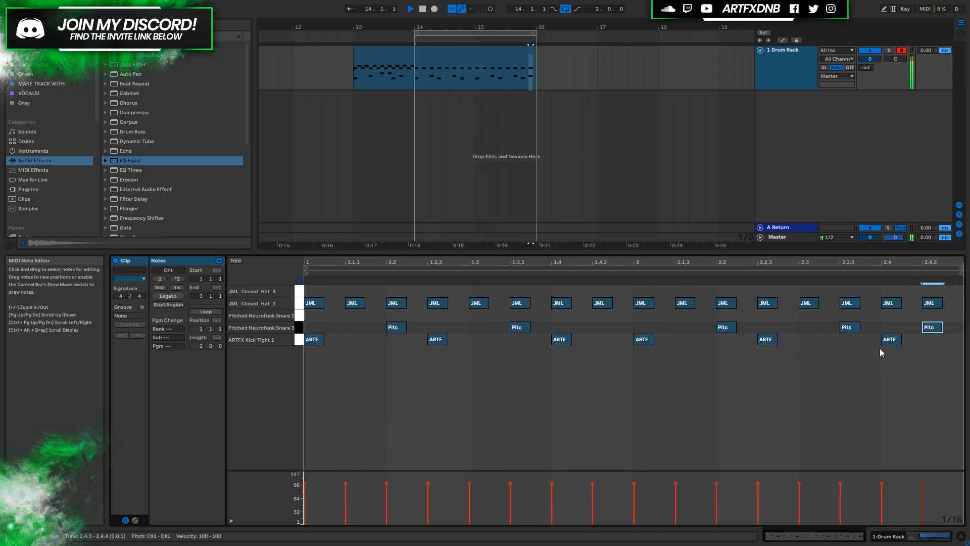
double_click(935, 328)
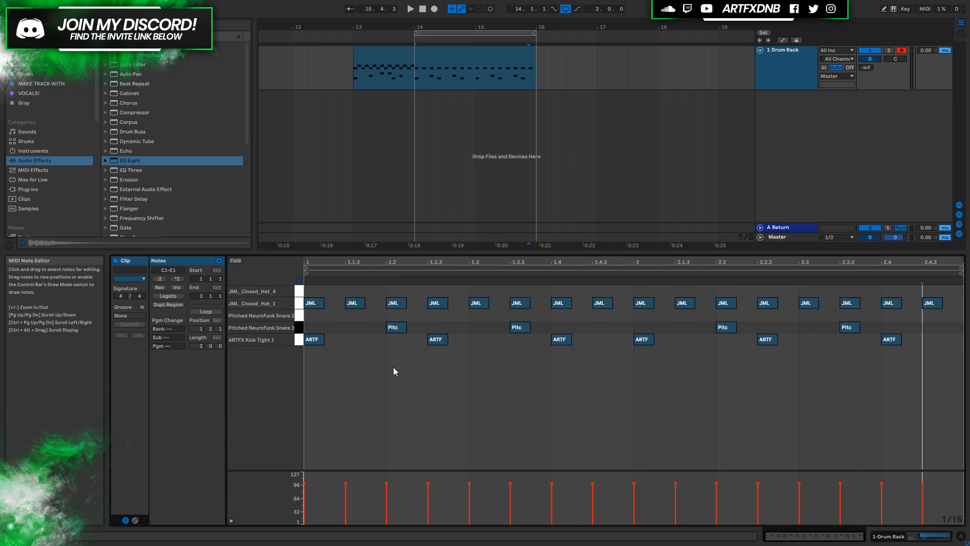
Step: Move the kicks at 1.2.3 and 2.2.3 one sixteenth later, to 1.2.4 and 2.2.4, and play the clip
left_click(436, 339)
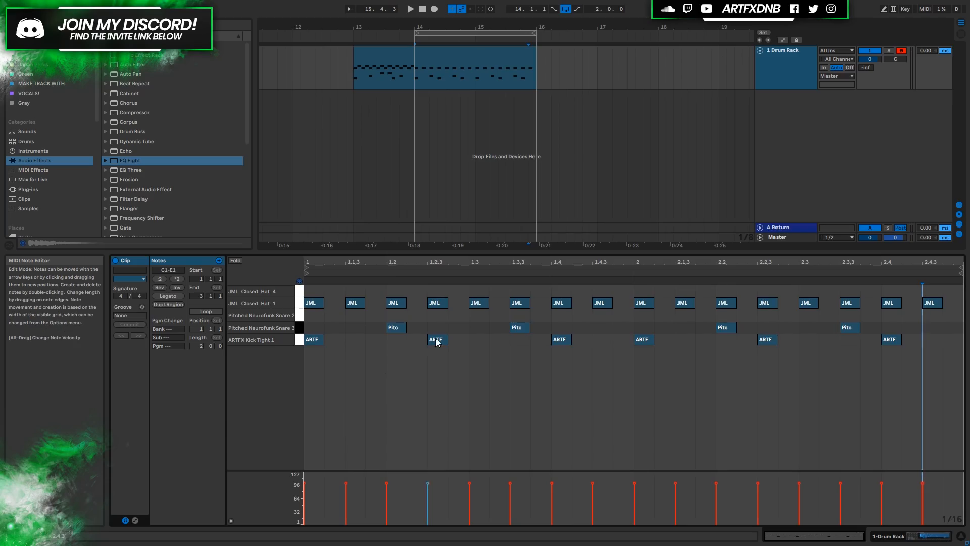
left_click_drag(438, 343, 459, 344)
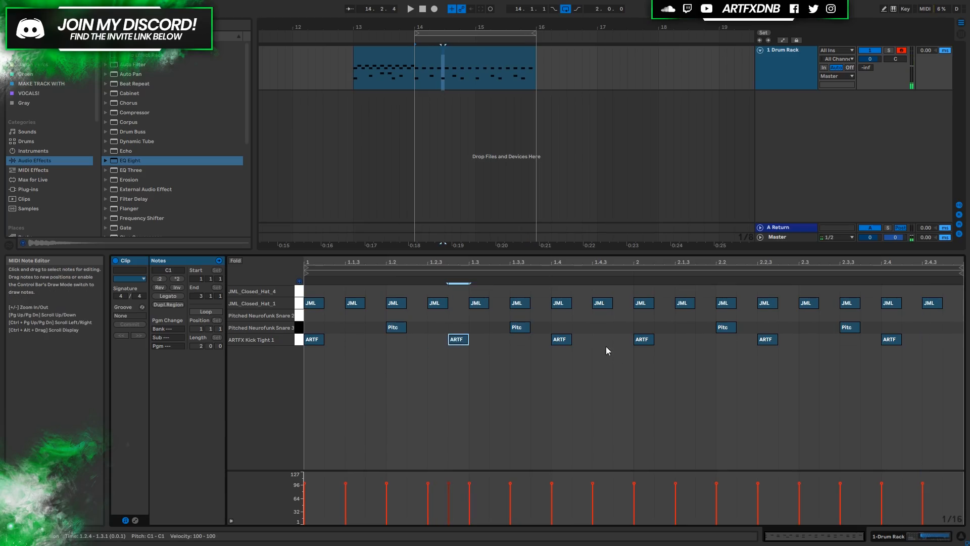
left_click_drag(769, 342, 790, 342)
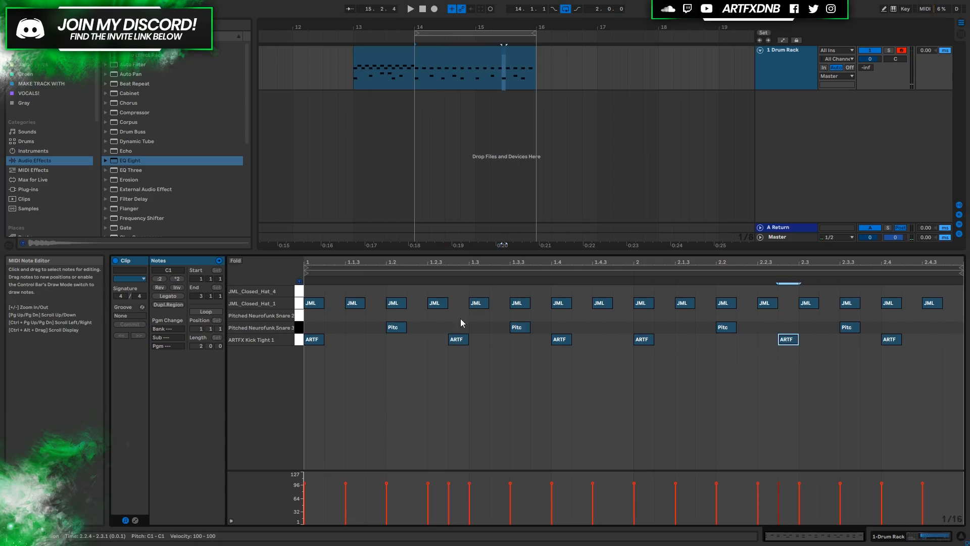
key("space")
Step: Delete the one-bar clip at bar 13 and open the two-bar clip at bar 14
left_click(379, 59)
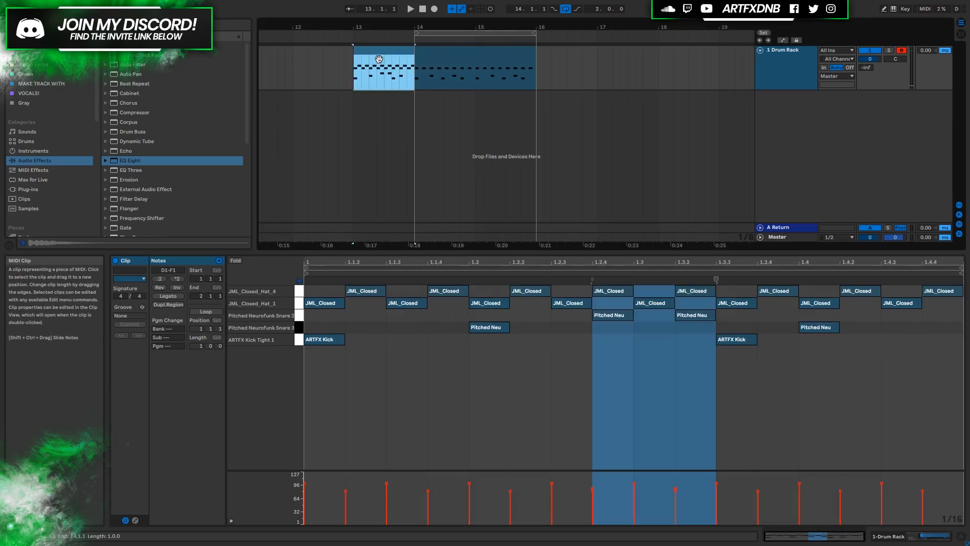
key("Delete")
left_click(486, 73)
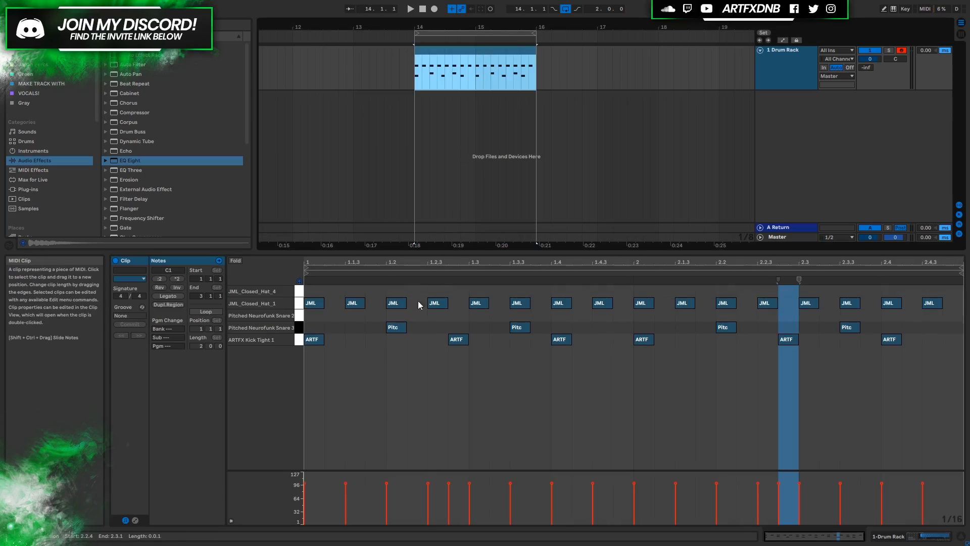
Step: Delete all ARTFX Kick Tight 1 notes from the two-bar clip and play the remaining hats and snares
left_click(422, 315)
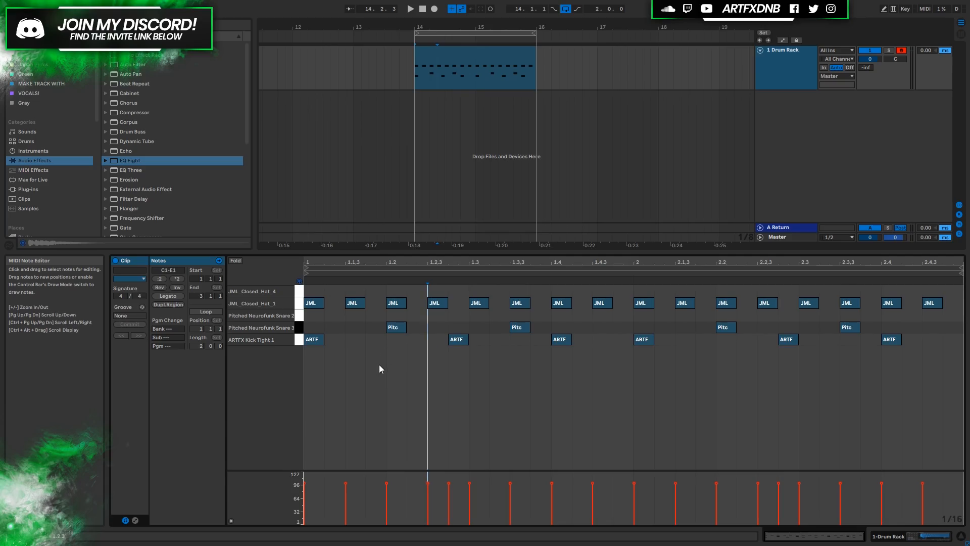
left_click_drag(379, 369, 904, 277)
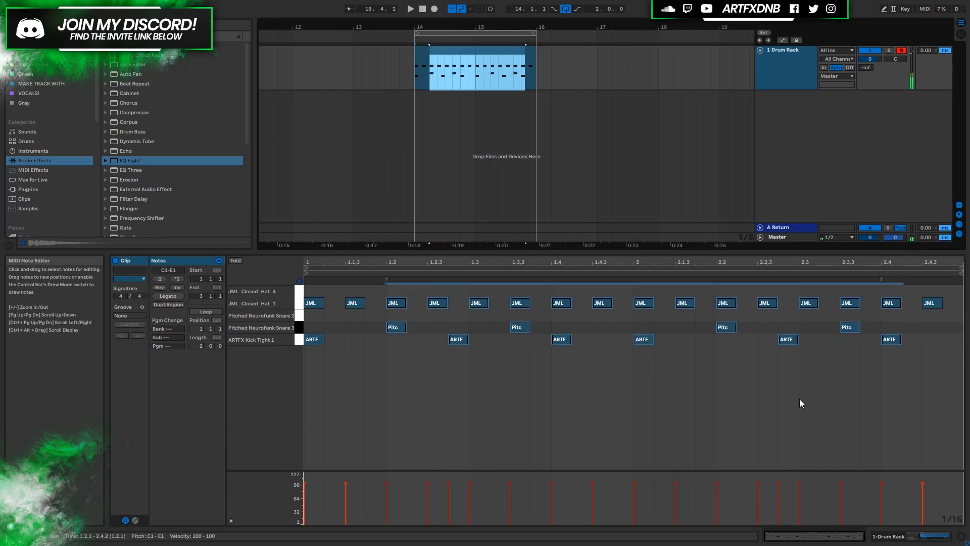
left_click(299, 340)
key("Delete")
key("space")
key("space")
Step: Move the second snare of each bar to 1.4.1 and 2.4.1 and play the hats and snares
left_click_drag(521, 328, 559, 327)
left_click_drag(847, 327, 890, 327)
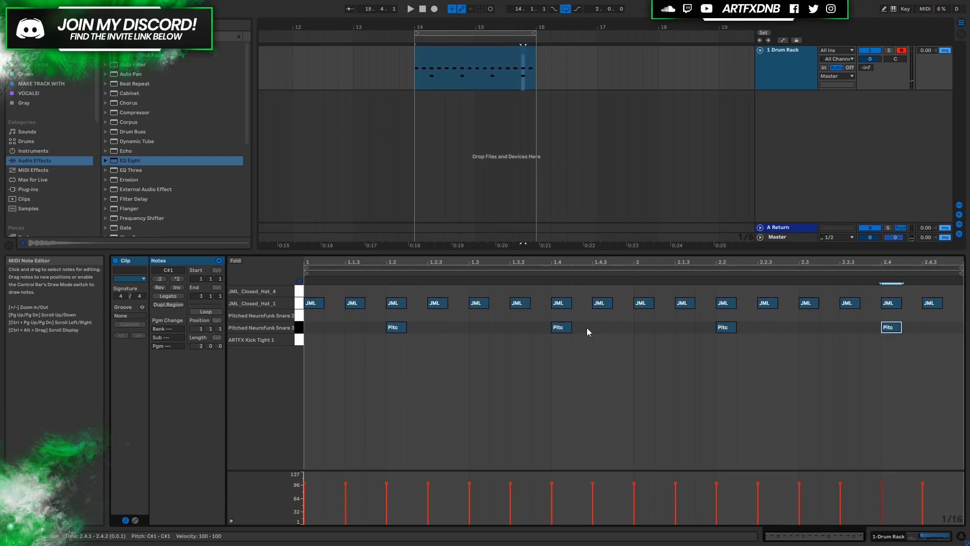
key("space")
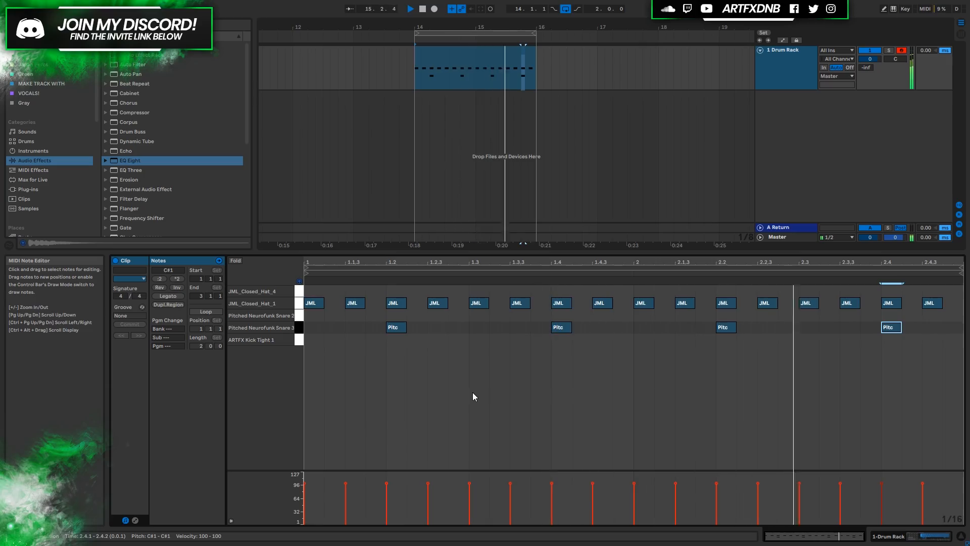
key("space")
Step: Place ARTFX Kick Tight 1 notes at 1.1.1, 1.2.3, 2.1.1 and 2.2.3, playing the pattern while building it
double_click(318, 339)
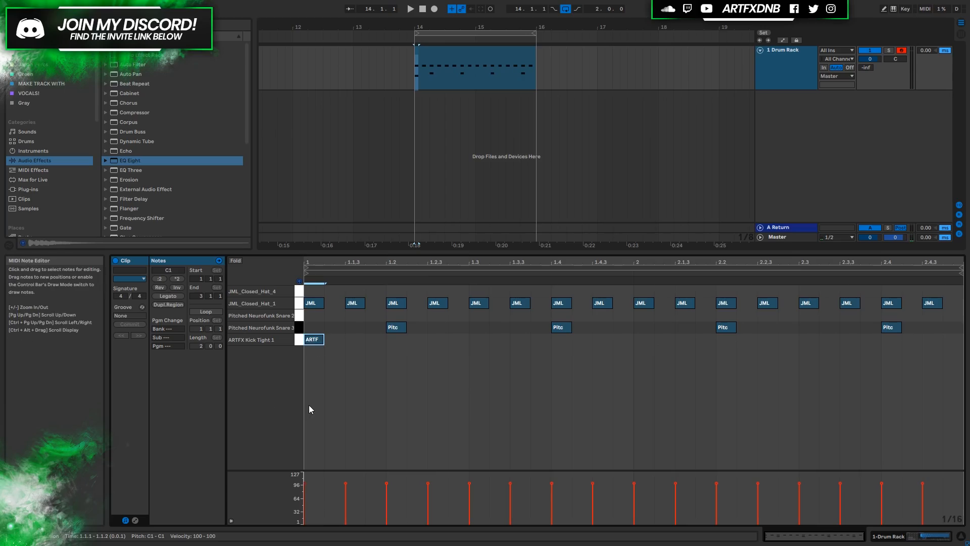
key("space")
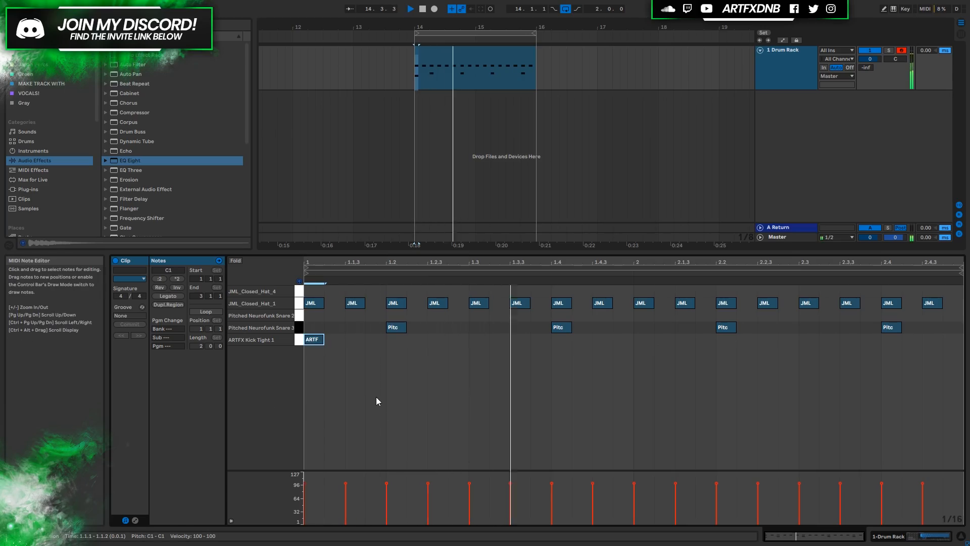
double_click(436, 340)
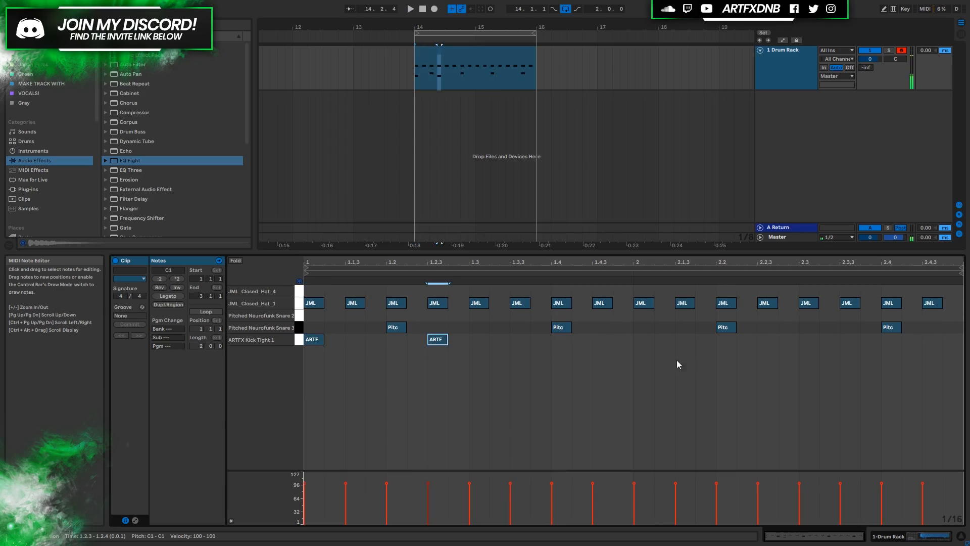
left_click_drag(465, 352, 522, 344)
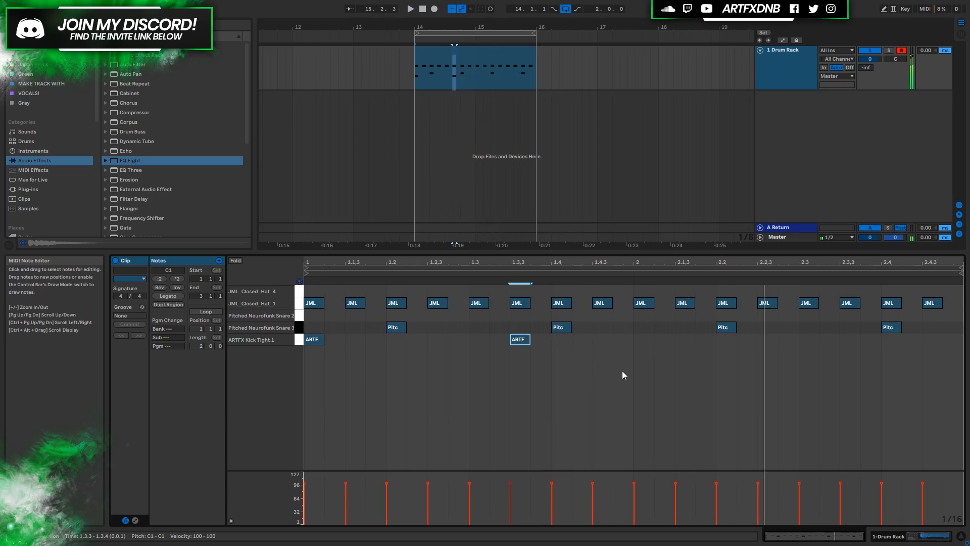
left_click_drag(528, 346, 468, 344)
double_click(643, 342)
double_click(764, 343)
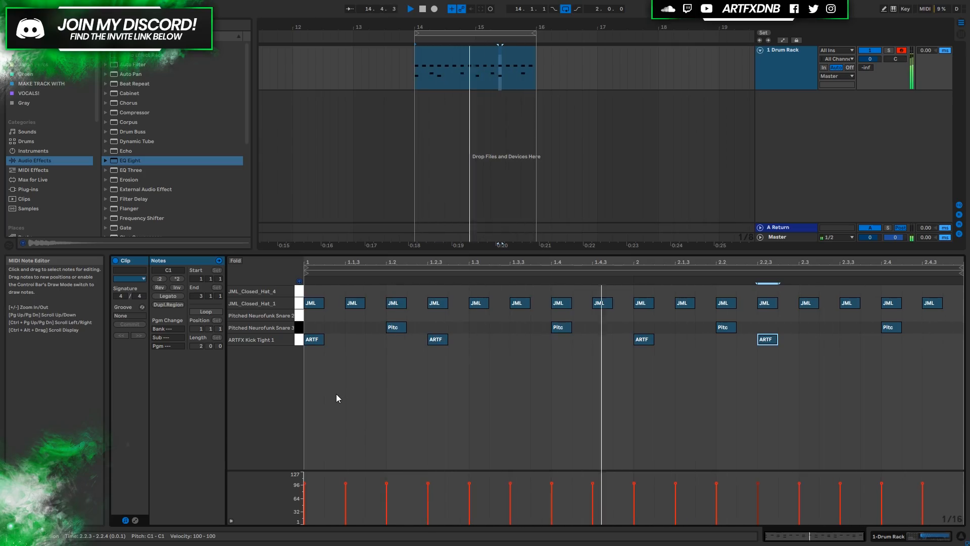
key("space")
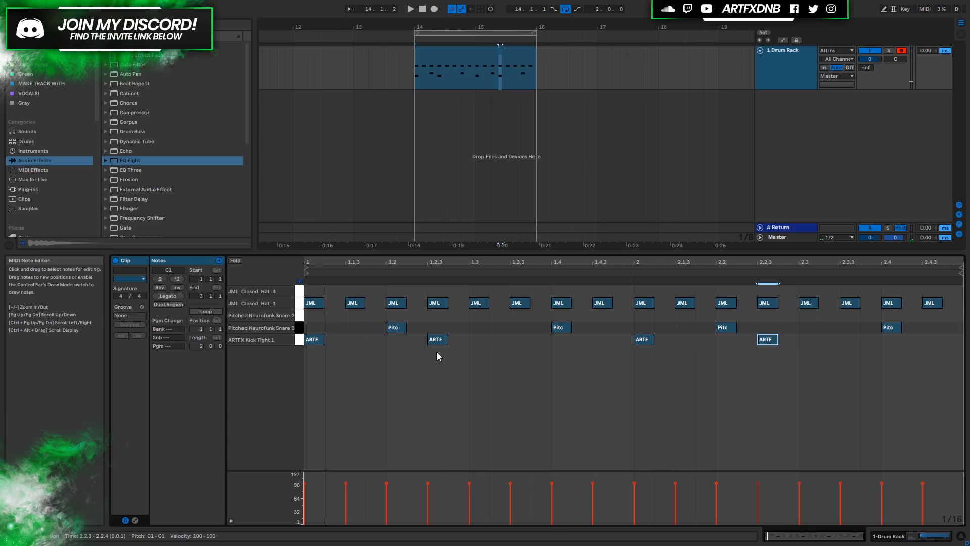
Step: Shift the second kick of each bar to 1.2.4 and 2.2.4 and play the pattern
left_click_drag(439, 345, 459, 347)
left_click_drag(765, 339, 786, 341)
key("space")
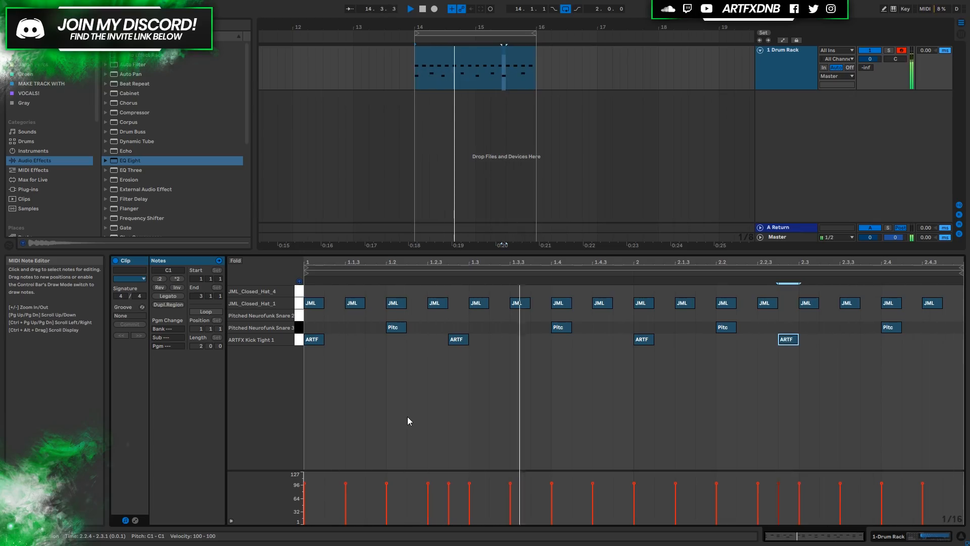
key("space")
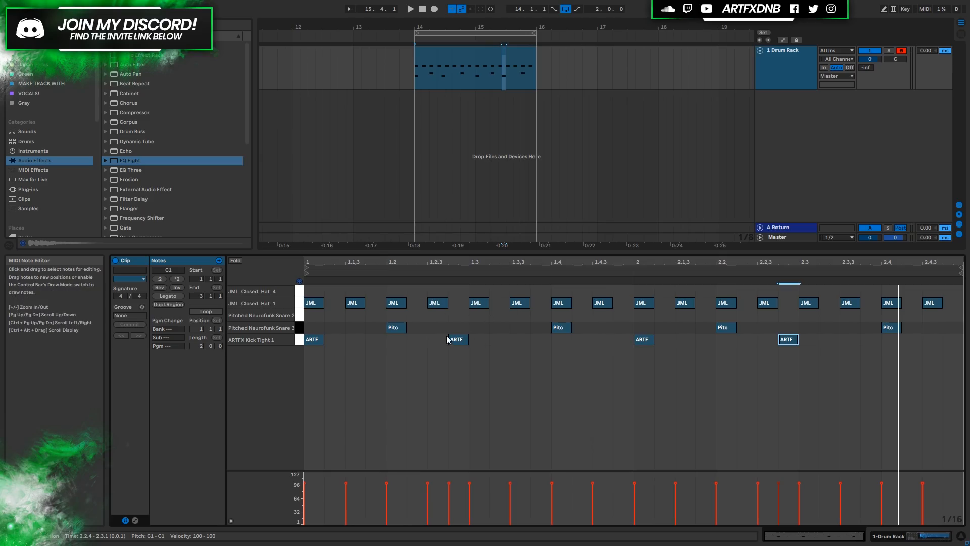
Step: Add JML_Closed_Hat_4 notes at 1.1.2 and 1.1.4 and duplicate them across both bars to fill the gaps between the existing hats
double_click(328, 292)
double_click(378, 290)
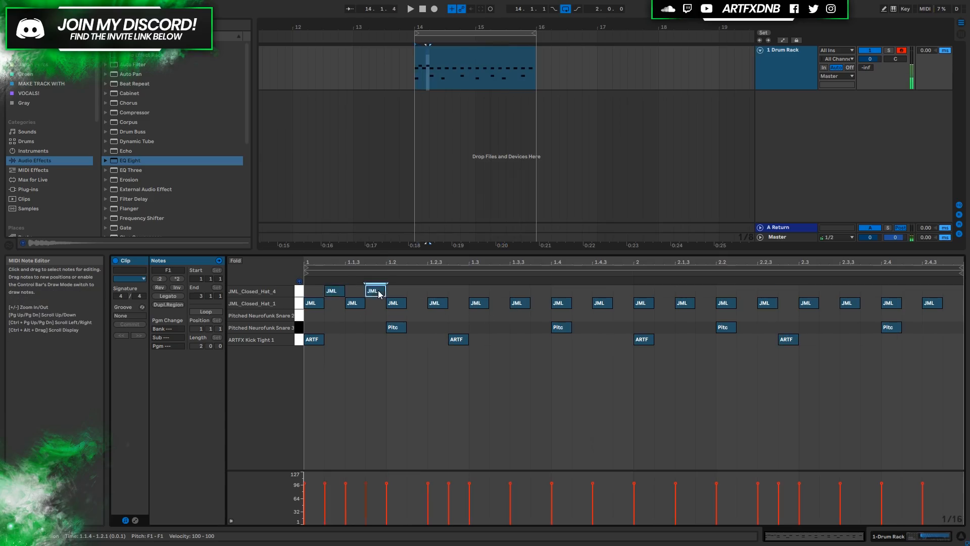
left_click_drag(311, 289, 393, 292)
key("ctrl+d")
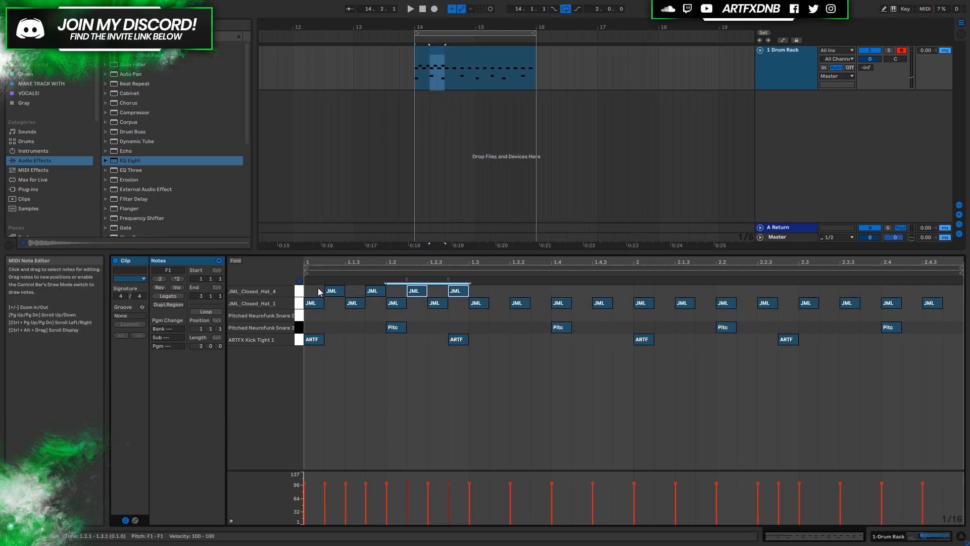
left_click_drag(311, 288, 362, 294)
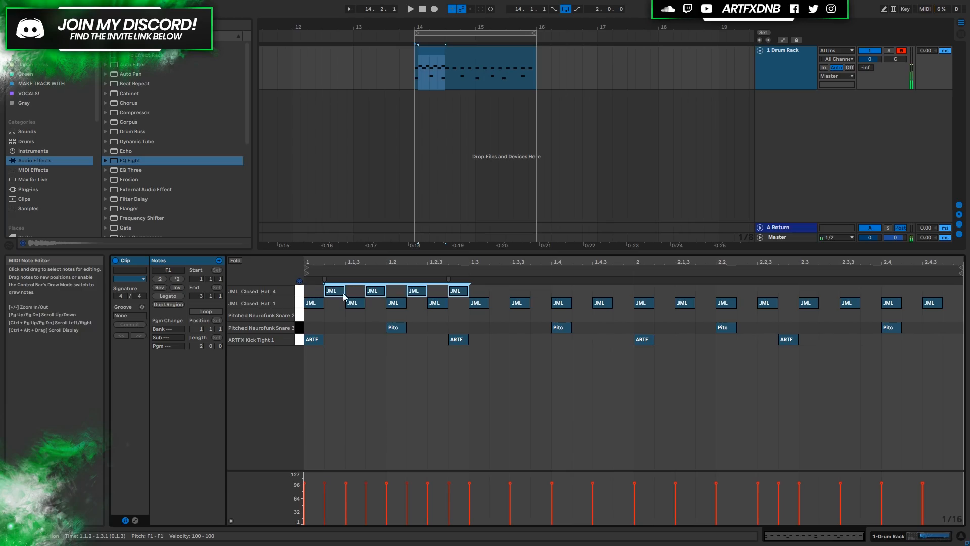
key("ctrl+d")
key("ctrl+d")
key("ctrl+d")
Step: Select the two-bar clip and play back the complete pattern with both closed hats
key("space")
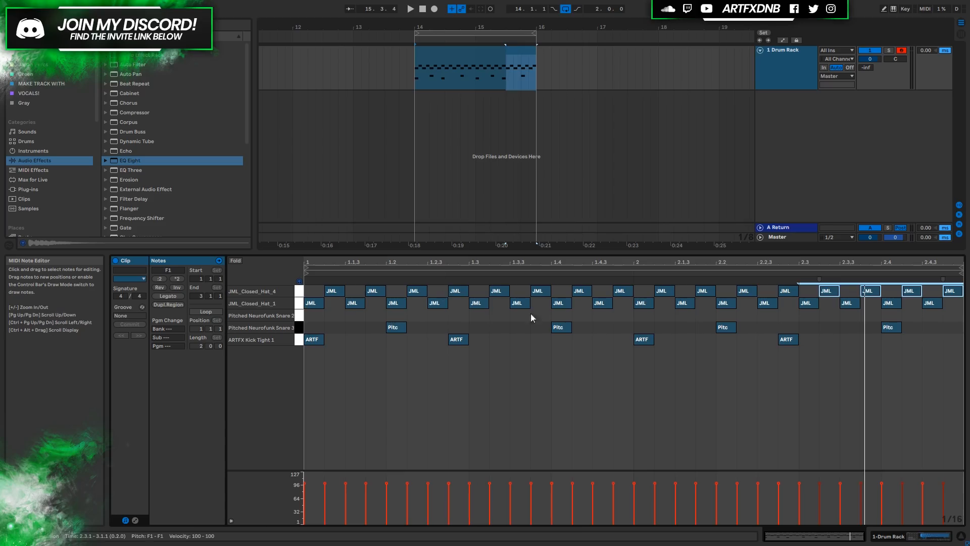
left_click(451, 319)
left_click(453, 60)
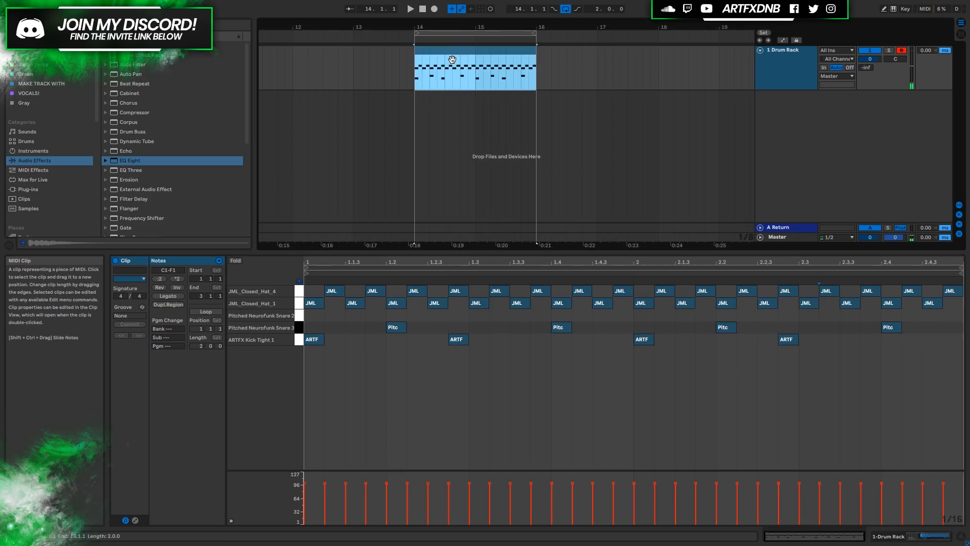
key("space")
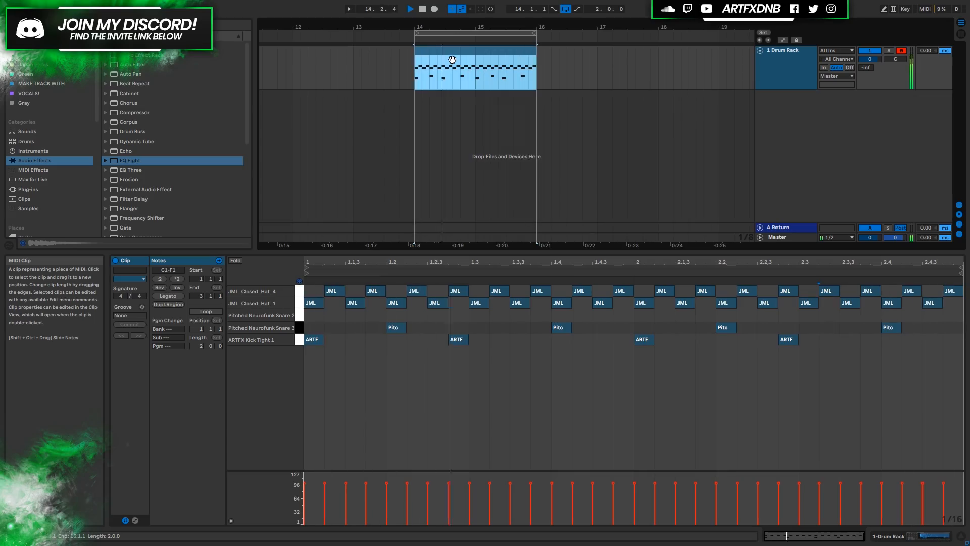
key("space")
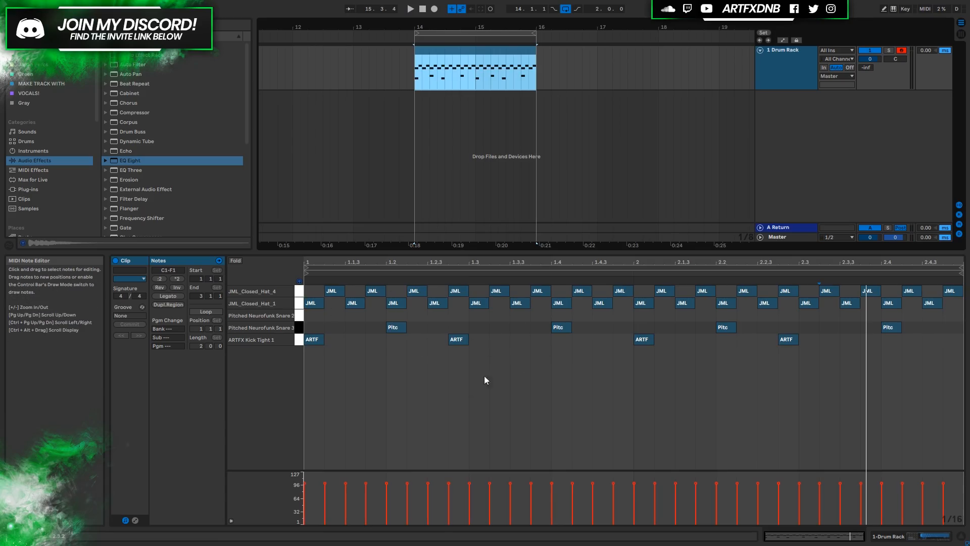
Step: Add ARTFX Kick Tight 1 notes at 1.3.3, 2.3.3 and 1.1.3, playing the pattern while adding them
double_click(520, 340)
double_click(851, 339)
key("space")
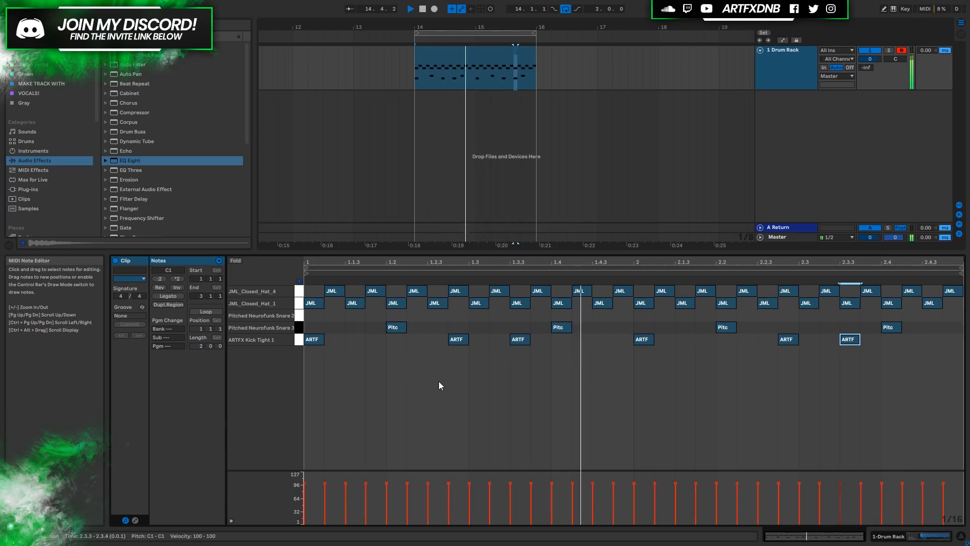
double_click(362, 339)
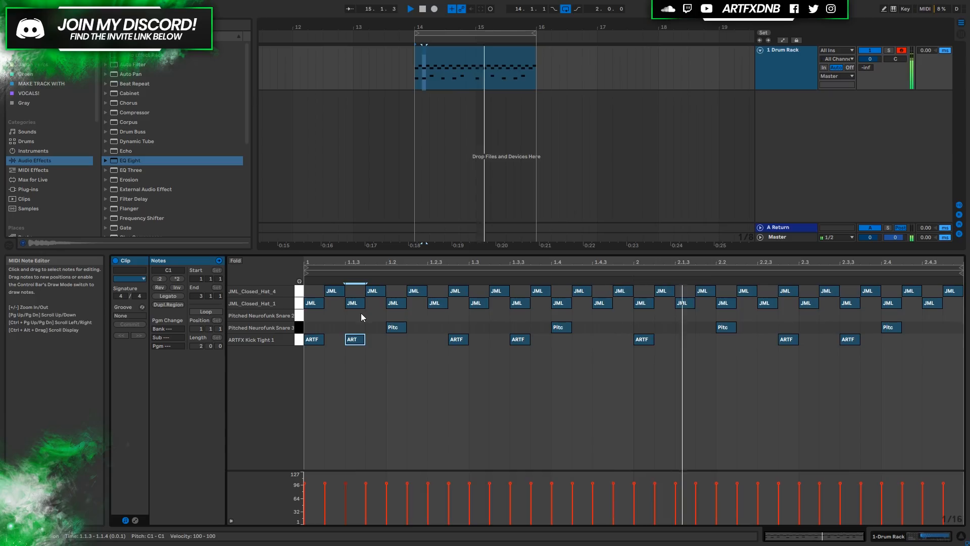
key("space")
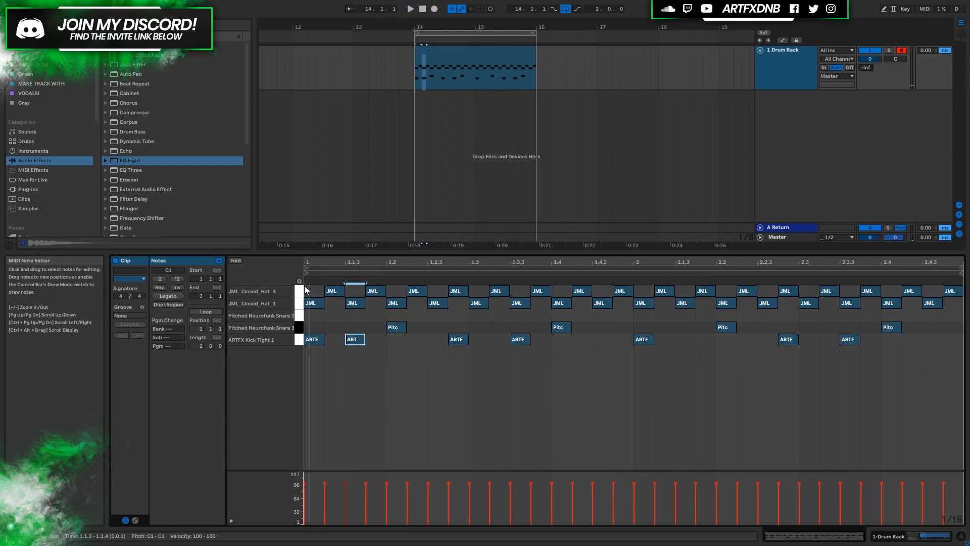
Step: Delete the kicks at 1.1.3, 1.2.4, 1.3.3, 2.2.4 and 2.3.3, keeping only those at 1.1.1 and 2.1.1
left_click(354, 346)
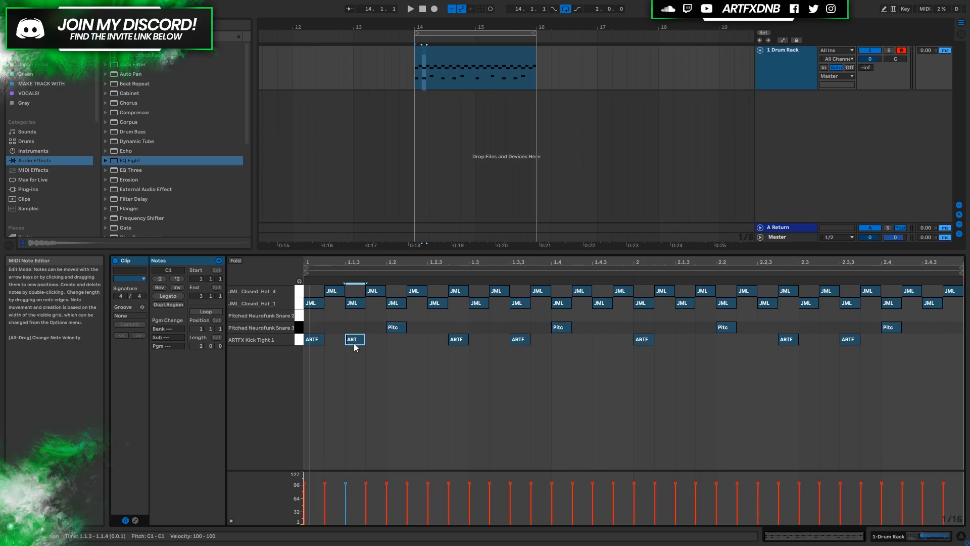
left_click_drag(352, 350, 364, 326)
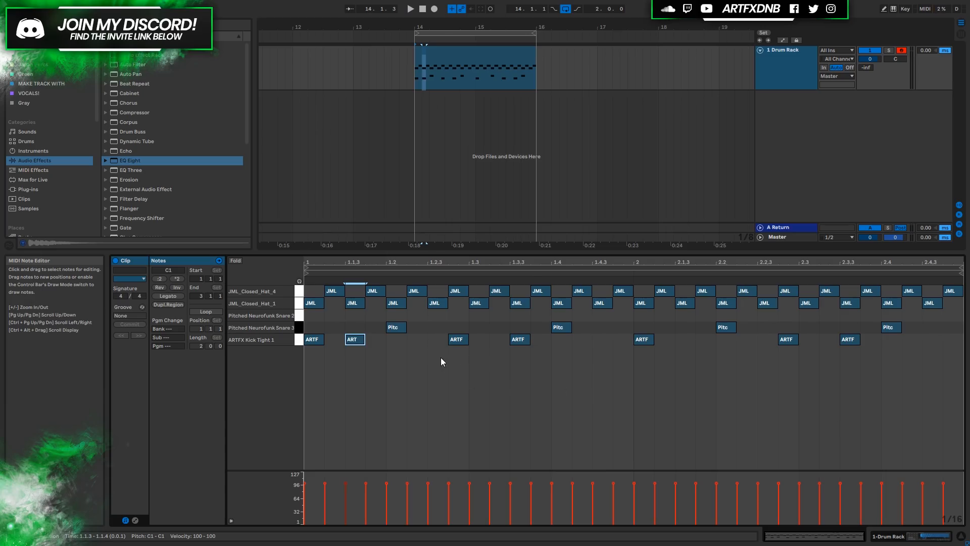
left_click_drag(441, 356, 535, 336)
key("Delete")
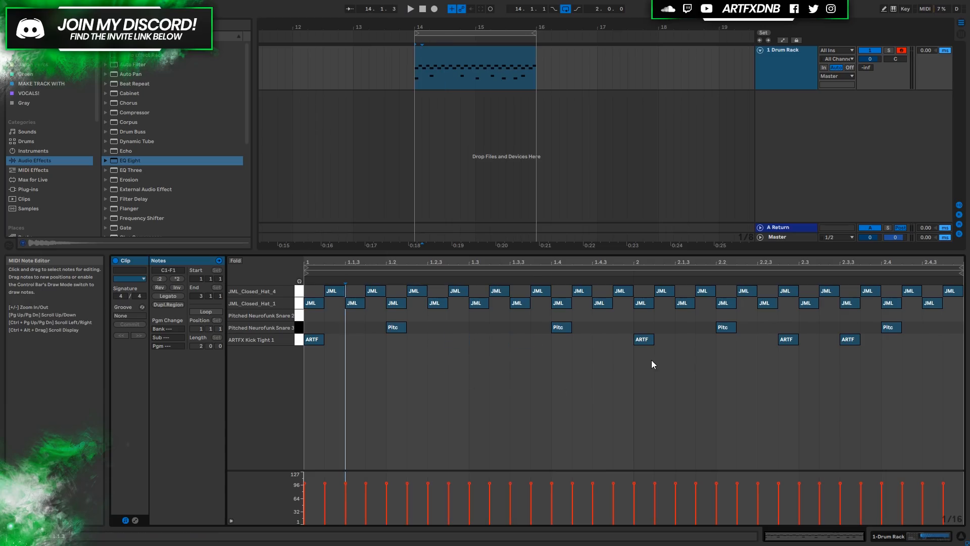
left_click_drag(787, 365, 854, 344)
key("Delete")
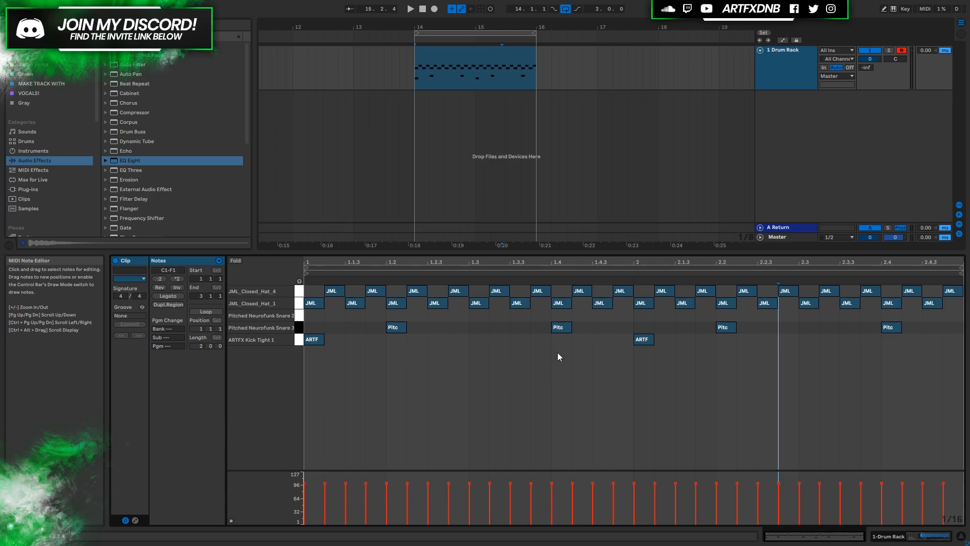
Step: Add ARTFX Kick Tight 1 notes at 1.3.3 and 2.3.3 and play the pattern
double_click(519, 340)
double_click(845, 341)
key("space")
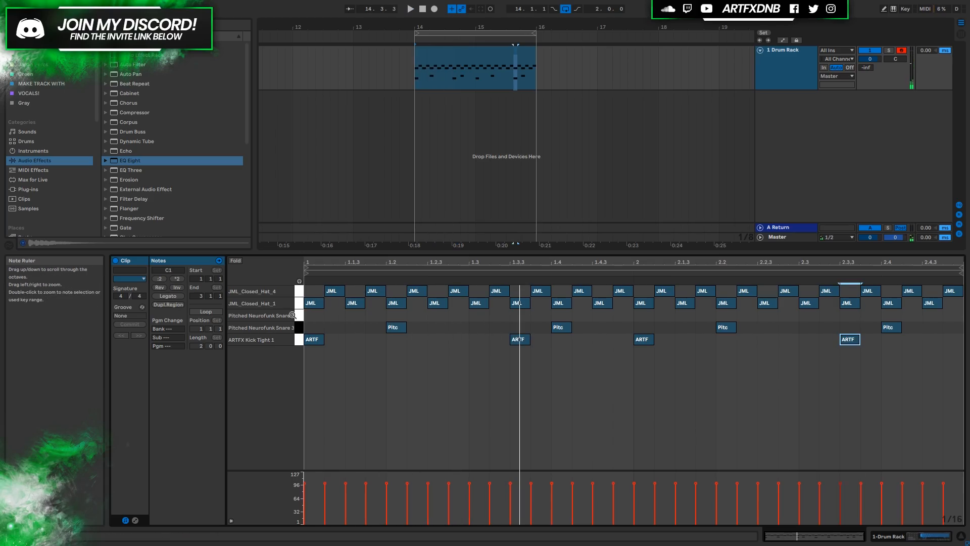
Step: Delete all JML_Closed_Hat_4 notes and every JML_Closed_Hat_1 note except the one at 1.1.1
left_click(299, 291)
key("Delete")
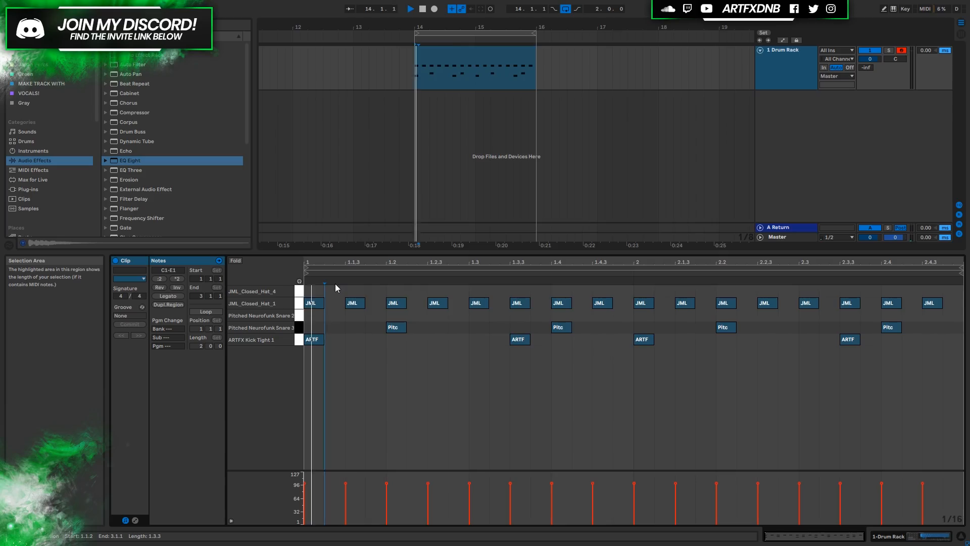
left_click(299, 303)
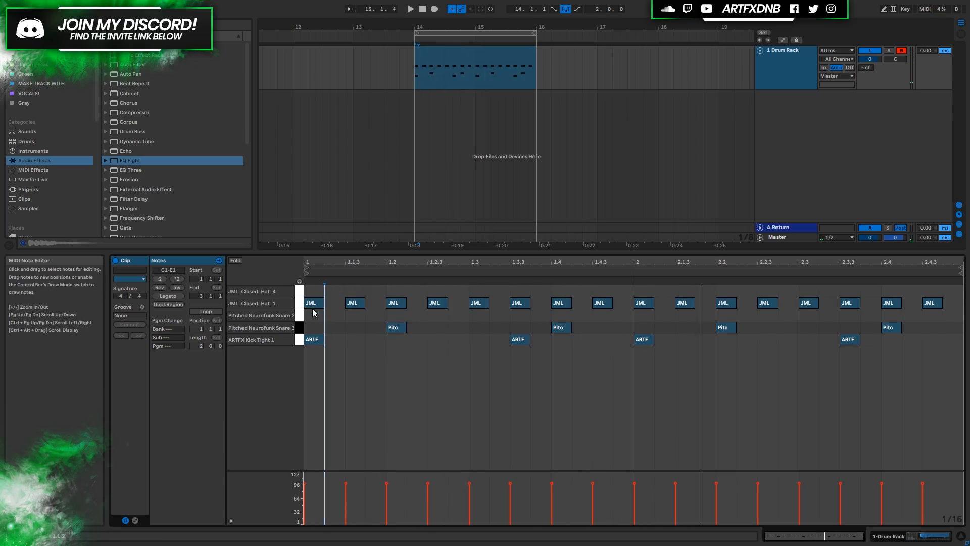
left_click_drag(339, 308, 451, 292)
left_click_drag(527, 286, 968, 273)
key("Delete")
left_click(385, 306)
left_click_drag(384, 306, 286, 297)
key("ctrl+d")
key("ctrl+d")
key("ctrl+z")
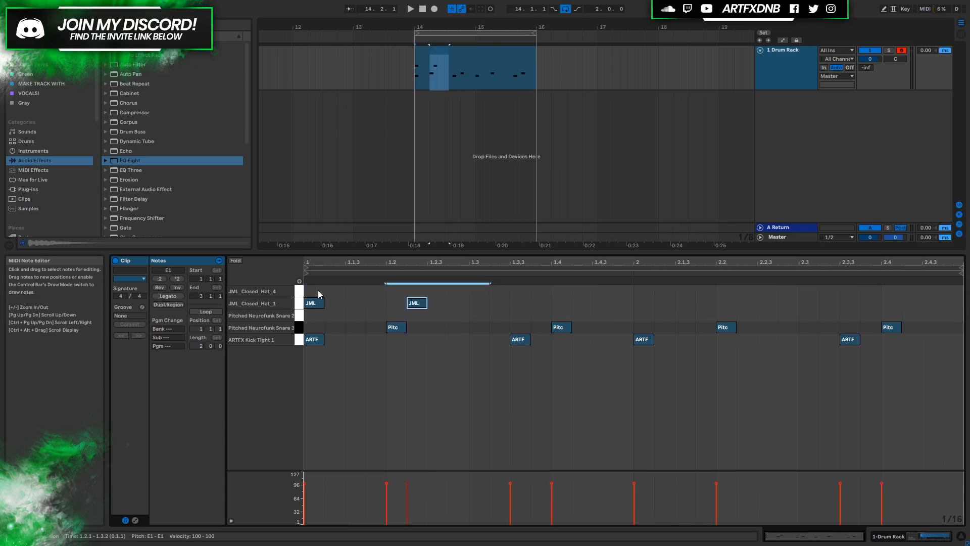
key("ctrl+z")
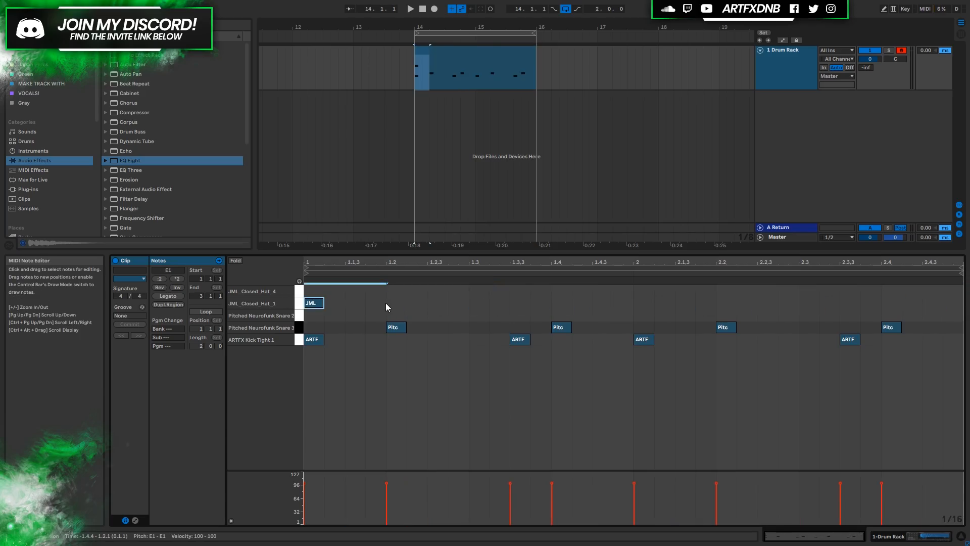
Step: Duplicate the JML_Closed_Hat_1 note at 1.1.1 onto every beat of both bars and play the pattern
key("ctrl+d")
key("ctrl+d")
key("ctrl+d")
key("ctrl+d")
key("ctrl+d")
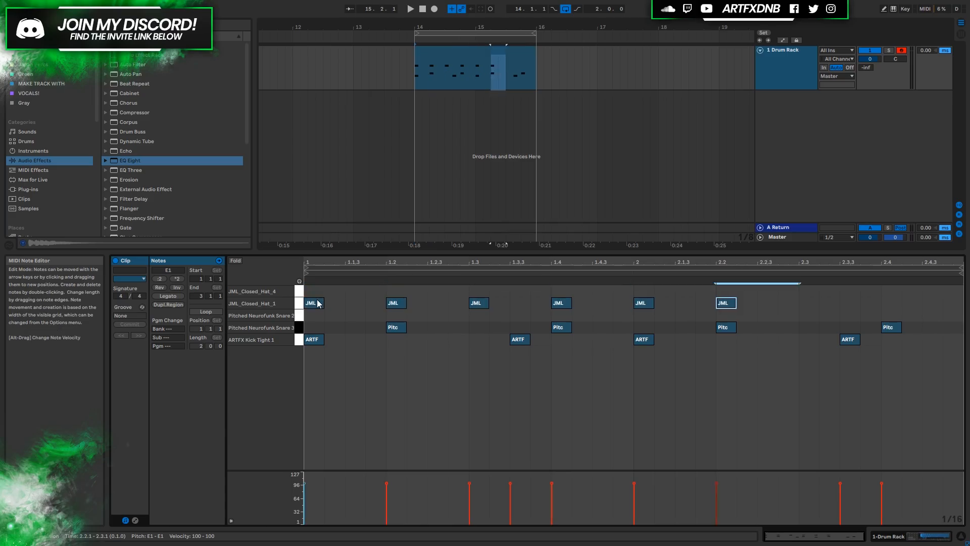
key("ctrl+d")
key("ctrl+d")
key("space")
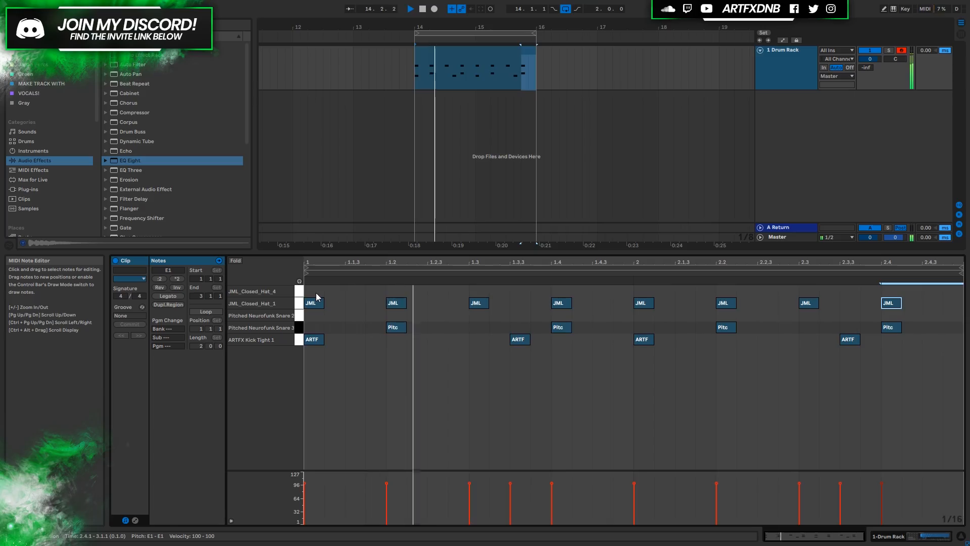
key("space")
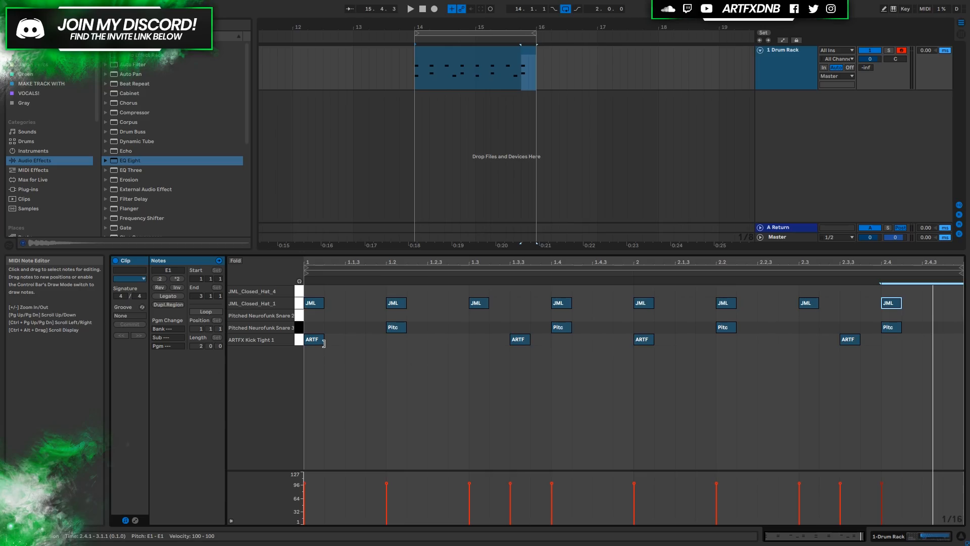
Step: Add a kick at 1.3.4, ramp the velocities of the 1.3.3 and 1.3.4 kicks from 63 to 99, and play the pattern
double_click(540, 339)
key("space")
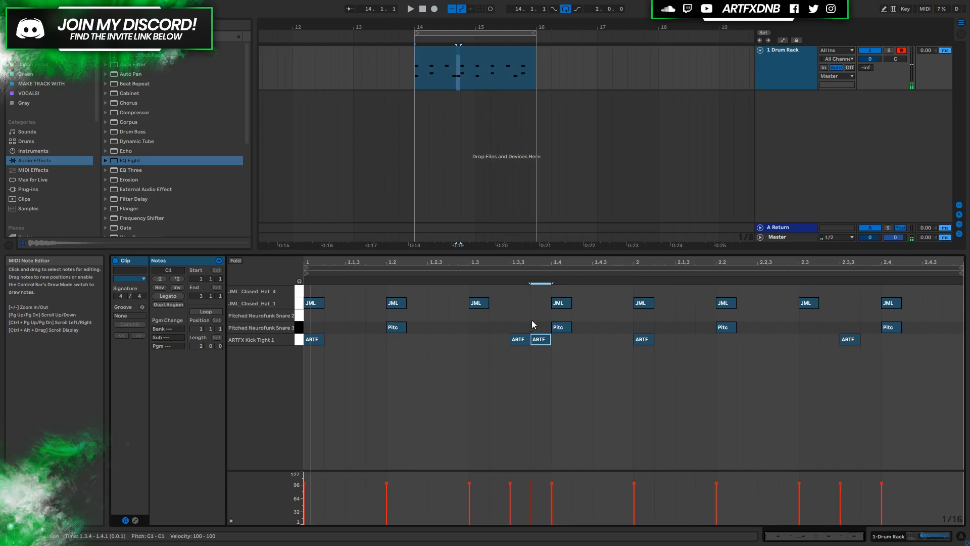
left_click_drag(544, 316, 511, 347)
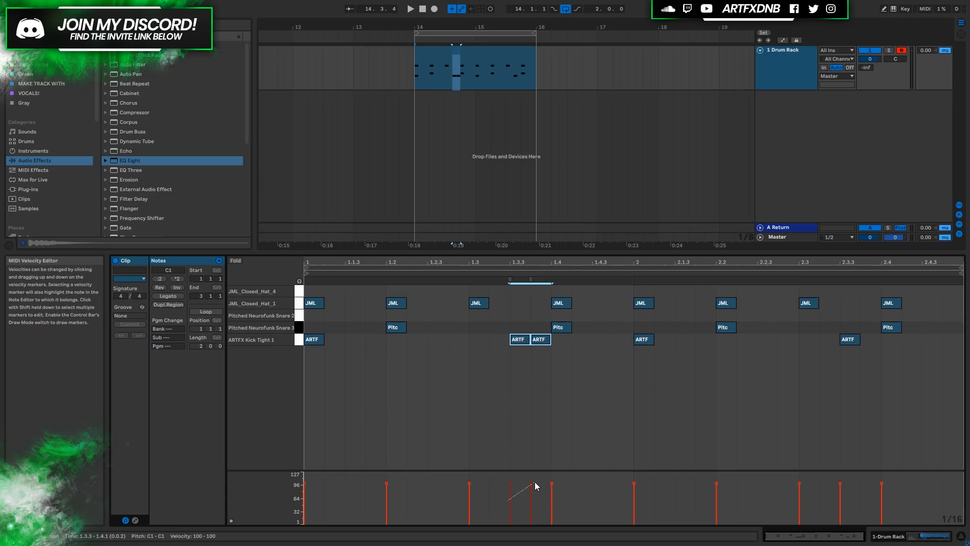
key("space")
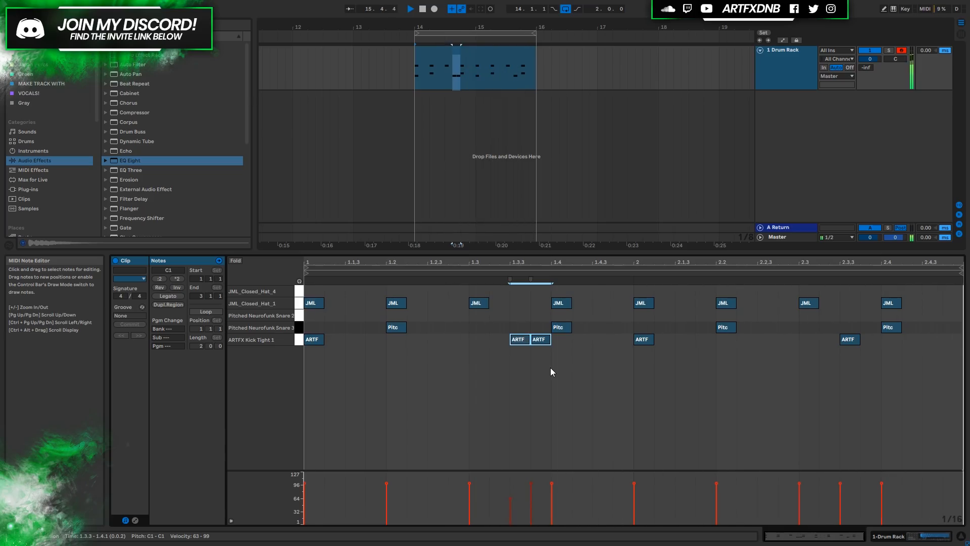
key("space")
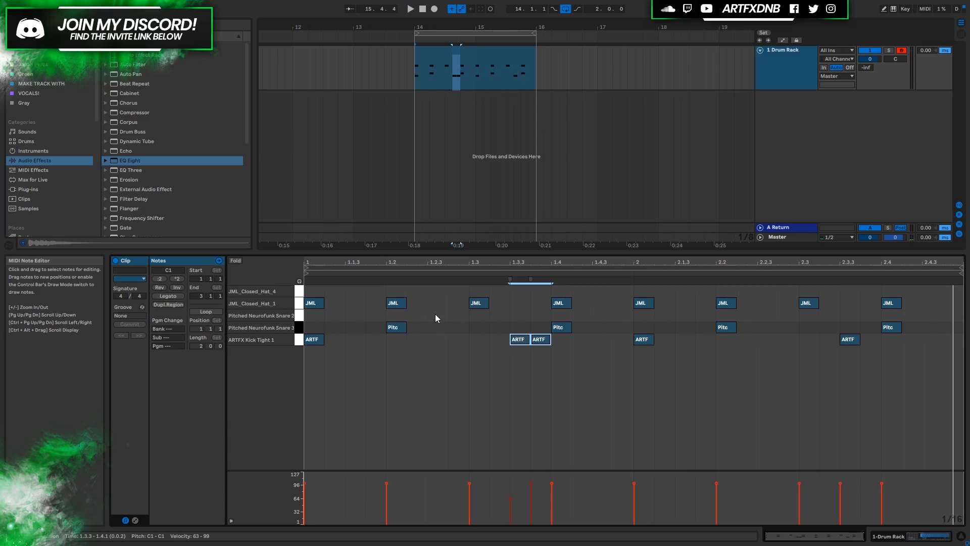
Step: Try Pitched Neurofunk Snare 2 notes at 1.2.3 and 1.3.1 and play the pattern
double_click(436, 316)
double_click(478, 315)
key("space")
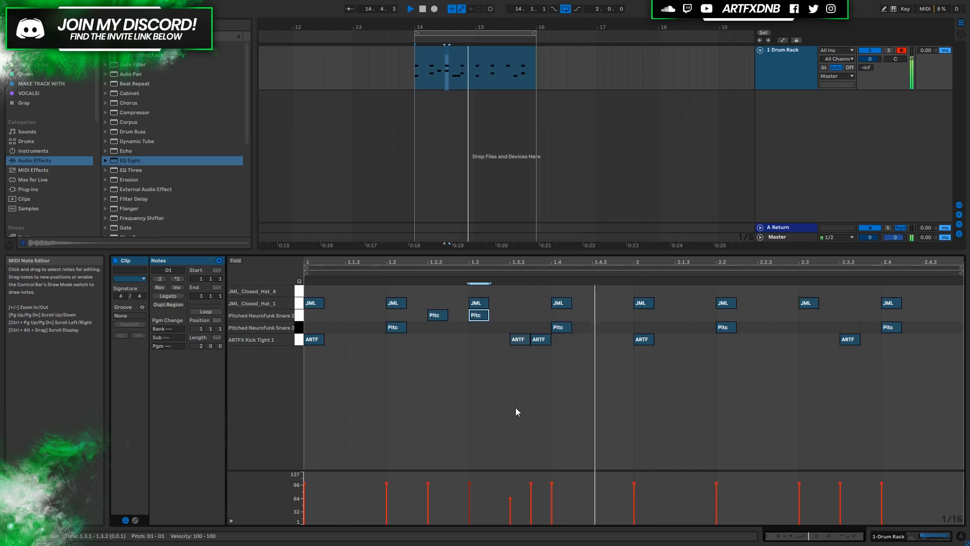
Step: Replace the two Pitched Neurofunk Snare 2 notes with a single one at 1.2.4 and play the pattern
left_click_drag(475, 338, 458, 317)
key("space")
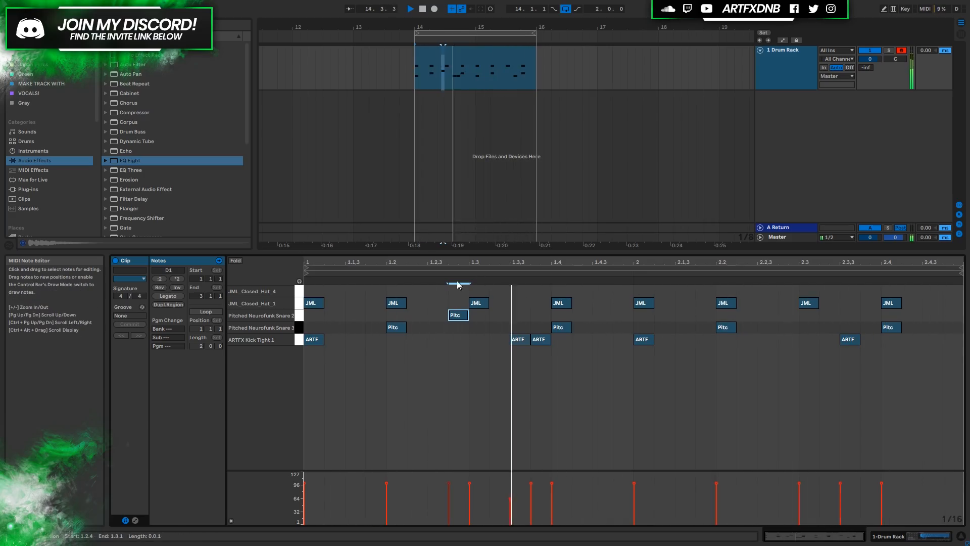
key("space")
Step: Add JML_Closed_Hat_4 notes halfway through every beat, from 1.1.3 to 2.4.3, and play the pattern
double_click(347, 291)
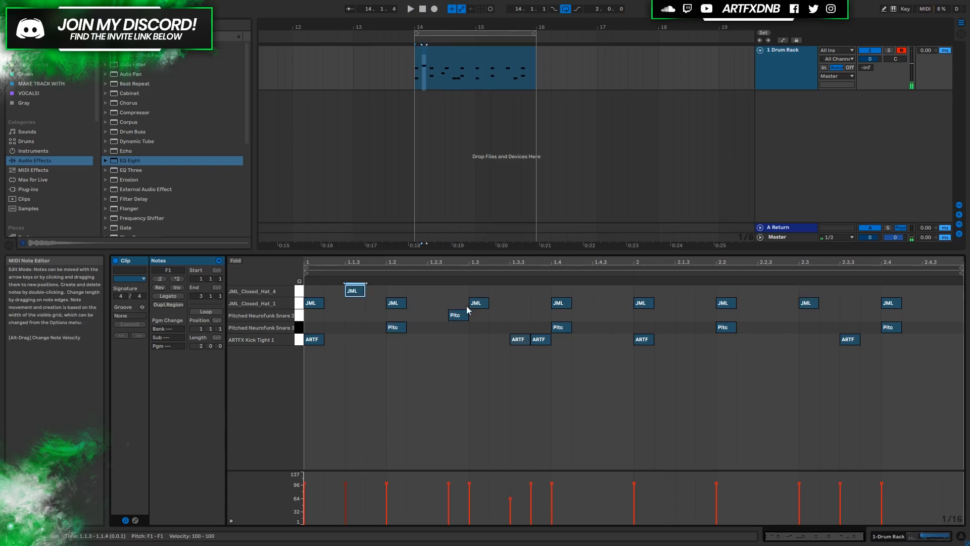
double_click(438, 292)
double_click(517, 291)
double_click(599, 291)
double_click(686, 292)
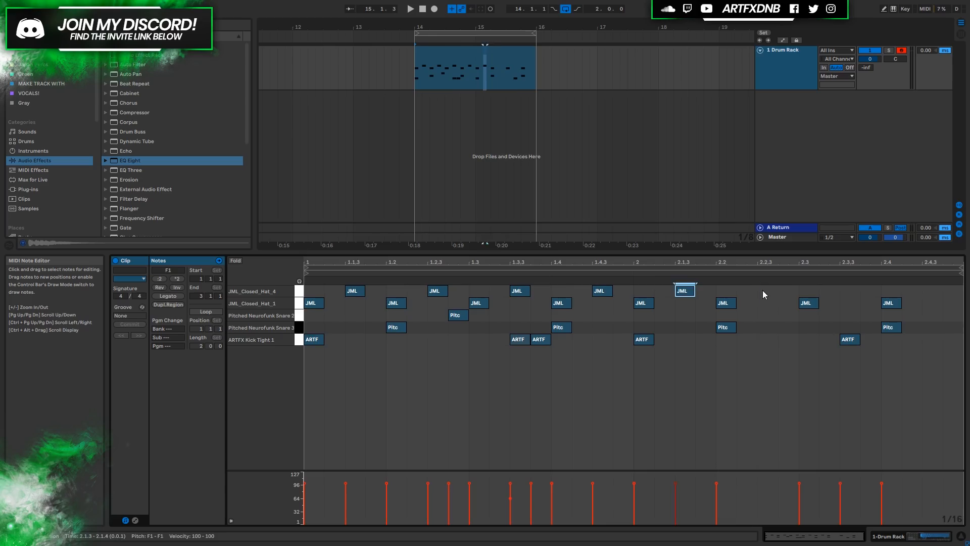
double_click(934, 292)
key("space")
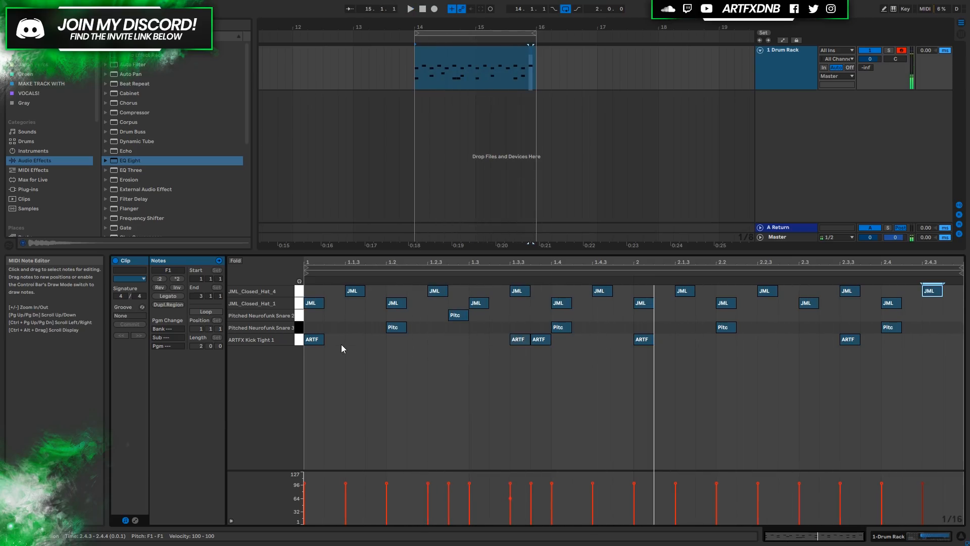
key("space")
Step: Clear every note after 1.1.1, and place kicks at 1.3.3, 2.1.1 and 2.3.3 and Pitched Neurofunk Snare 3 at 1.2.1, 1.4.1, 2.2.1 and 2.4.1
left_click_drag(350, 339, 955, 282)
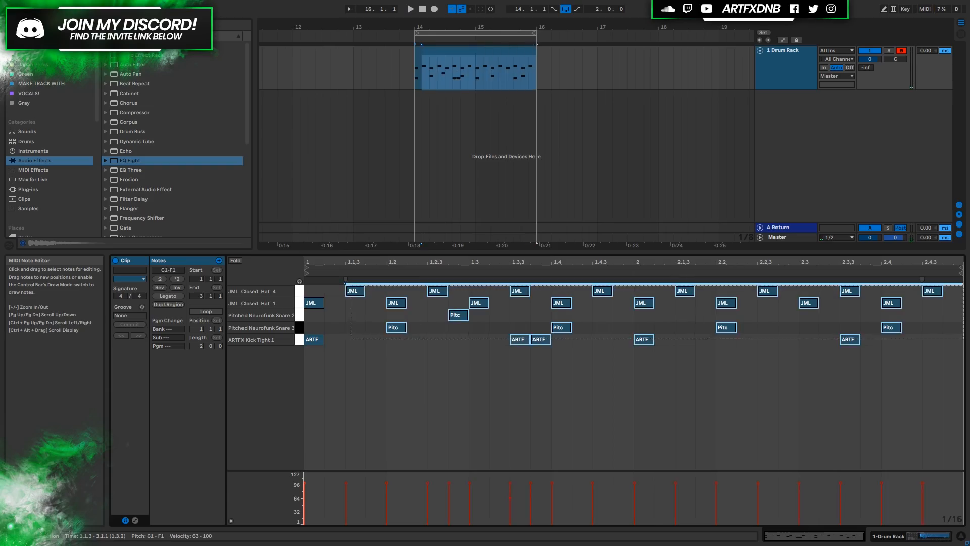
key("Delete")
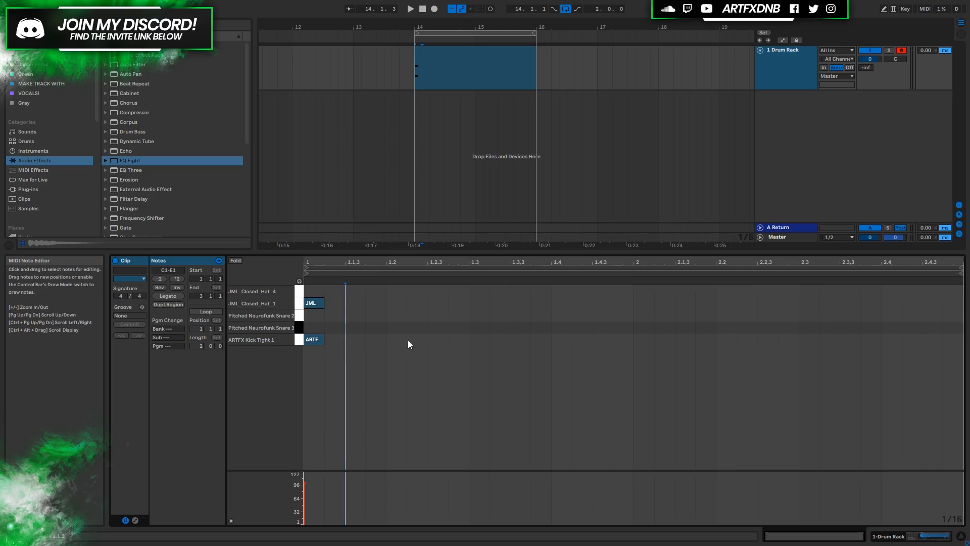
double_click(395, 327)
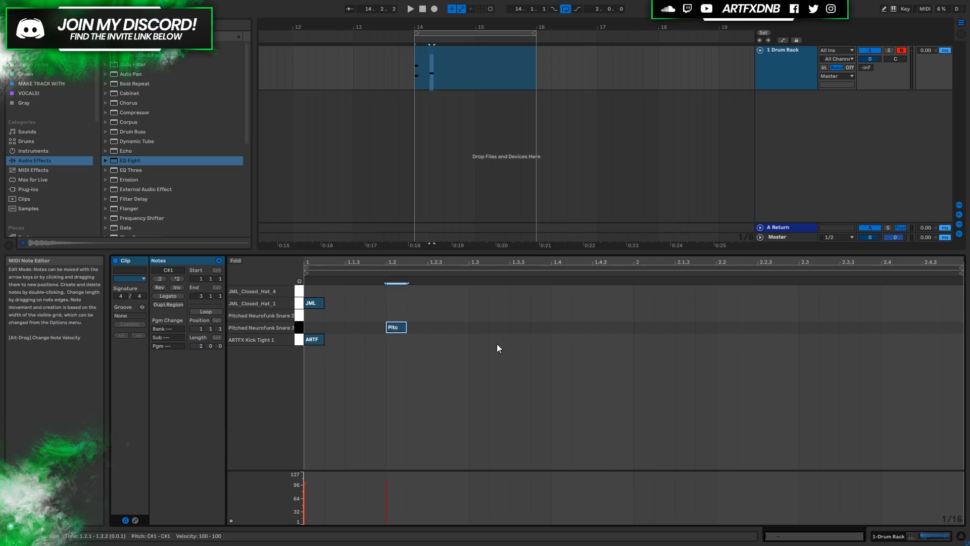
double_click(522, 340)
double_click(559, 328)
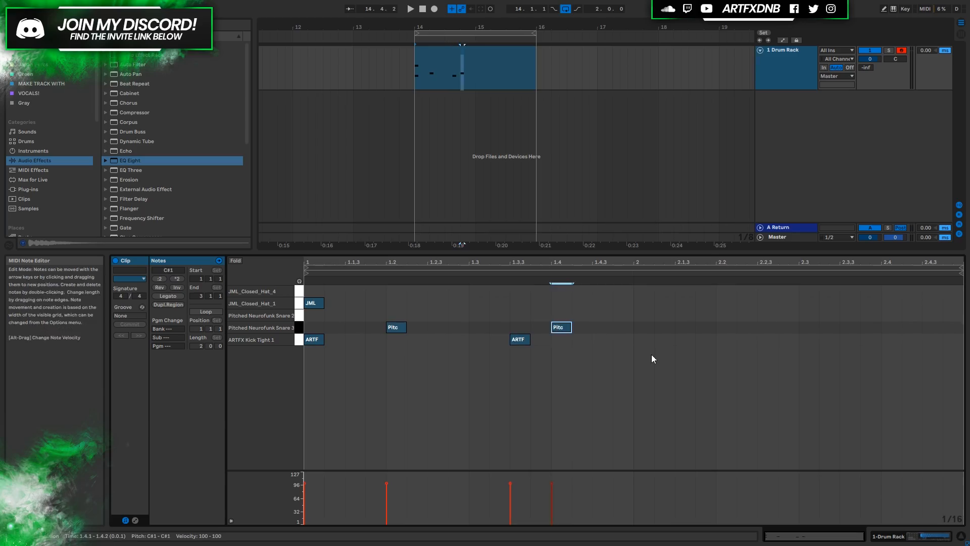
double_click(643, 343)
double_click(729, 330)
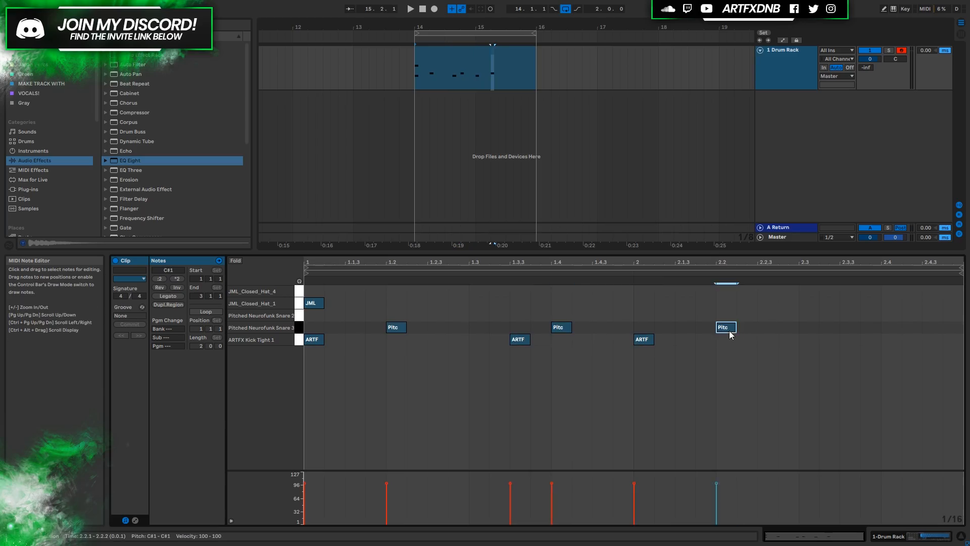
double_click(845, 341)
double_click(894, 327)
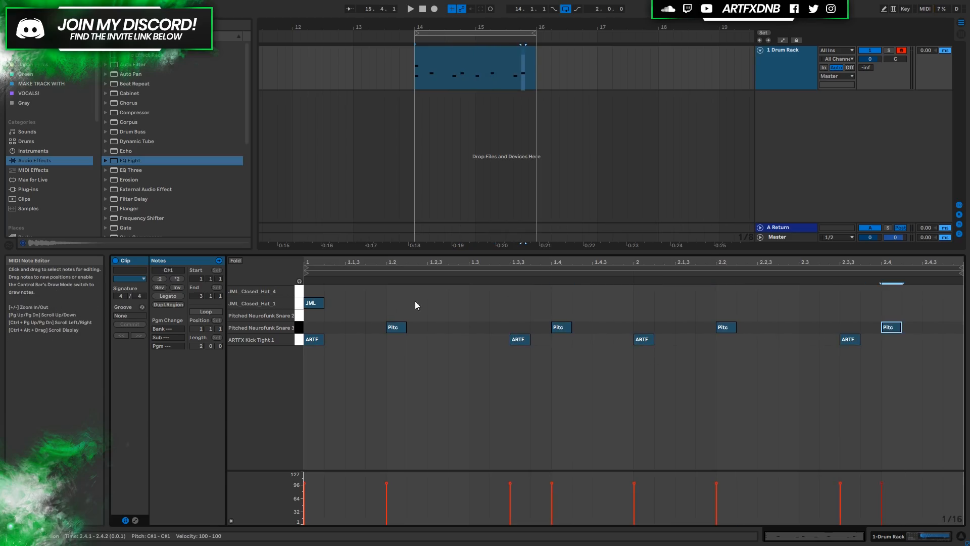
Step: Add JML_Closed_Hat_1 notes at 1.1.3, 1.2.1 and 1.2.3, duplicate the four-hat group across both bars, and play the pattern
double_click(353, 304)
double_click(398, 302)
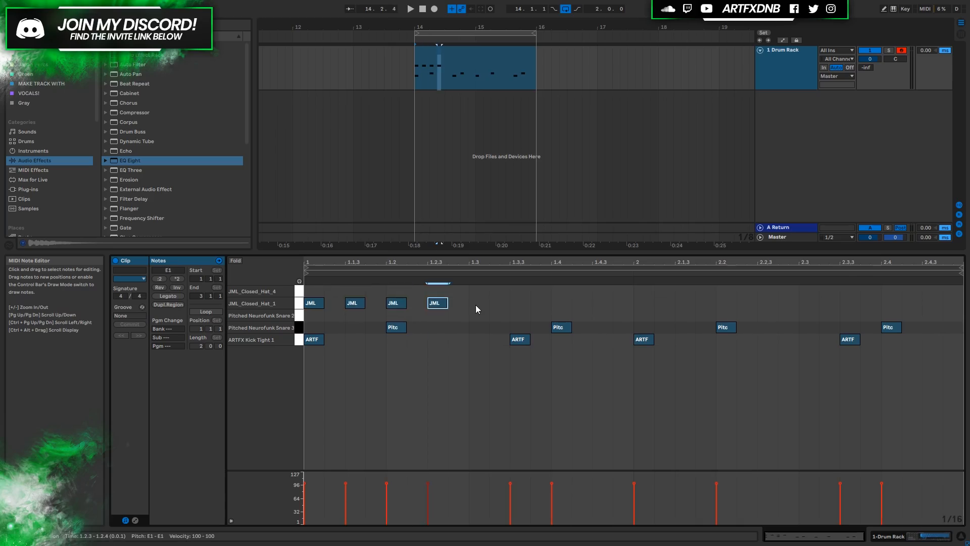
left_click_drag(405, 307, 315, 302)
key("ctrl+d")
key("ctrl+d")
key("ctrl+d")
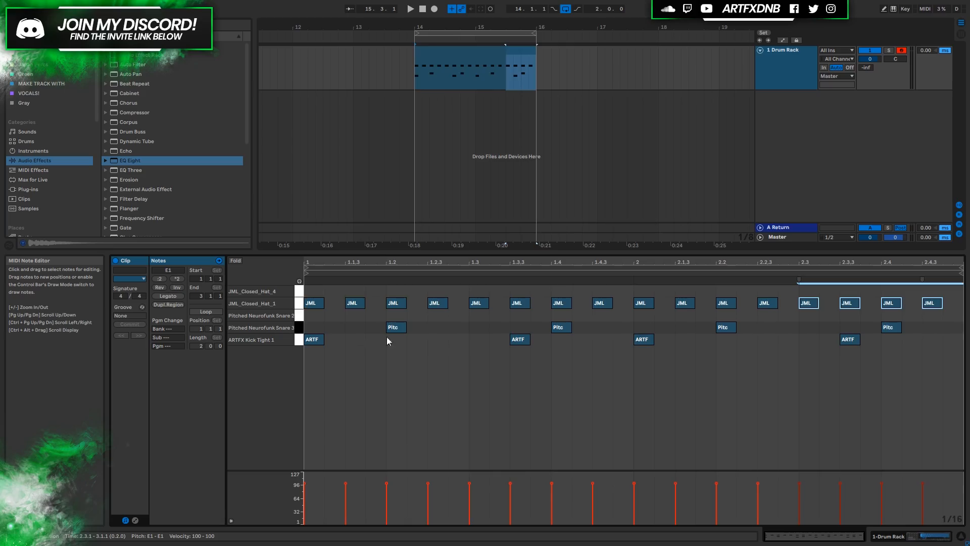
key("space")
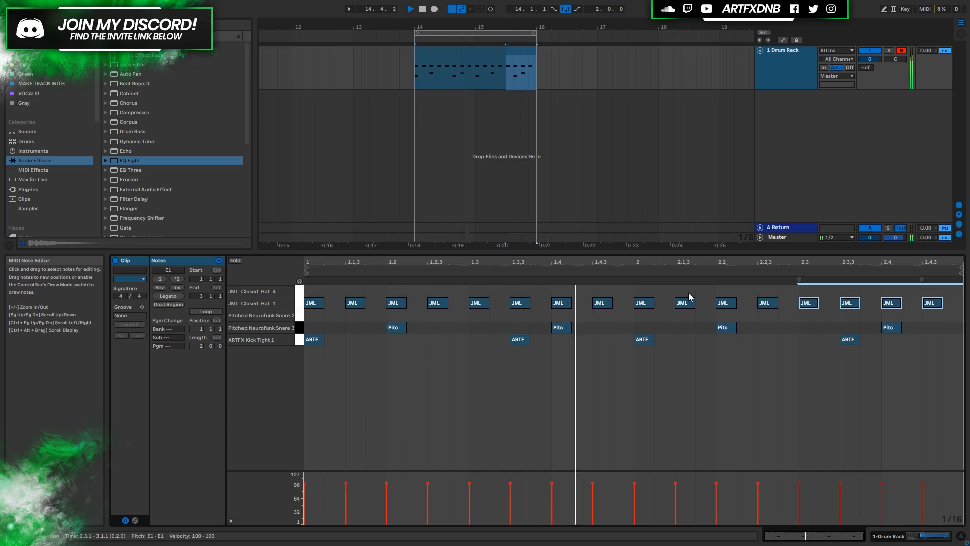
key("space")
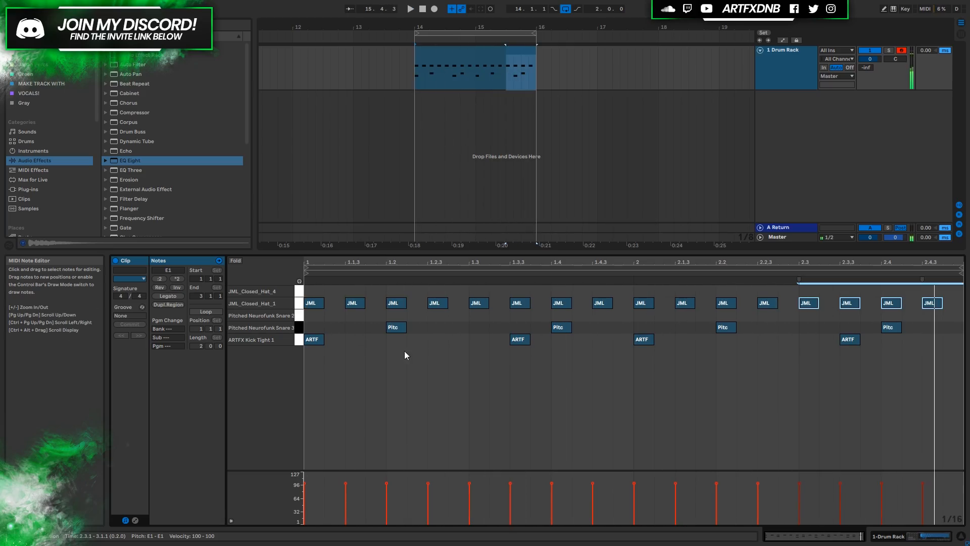
Step: Add ARTFX Kick Tight 1 notes at 1.2.4 and 2.2.4 and play the pattern
double_click(463, 343)
double_click(785, 339)
key("space")
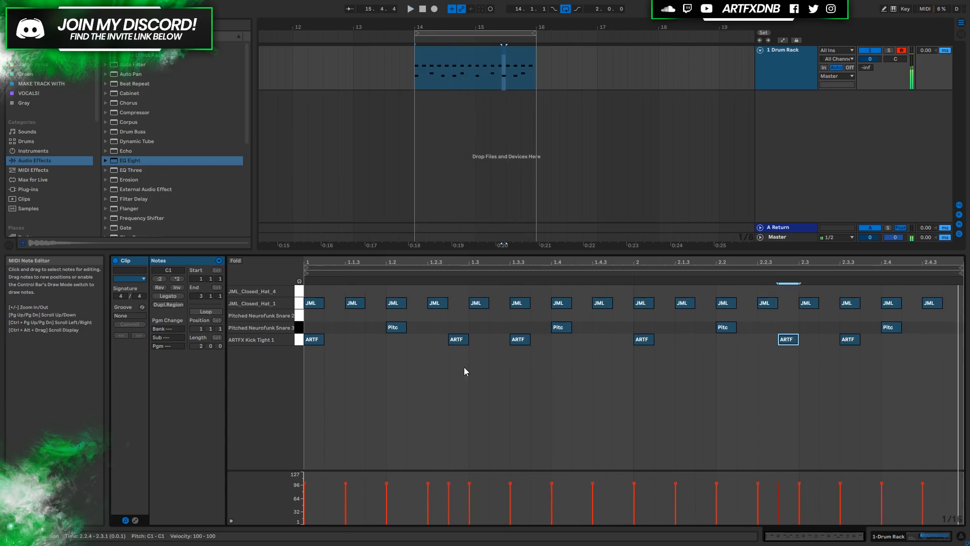
Step: Move the ARTFX Kick Tight 1 notes at 1.3.3 and 2.3.3 one sixteenth earlier, to 1.3.2 and 2.3.2, and play the pattern
left_click(518, 339)
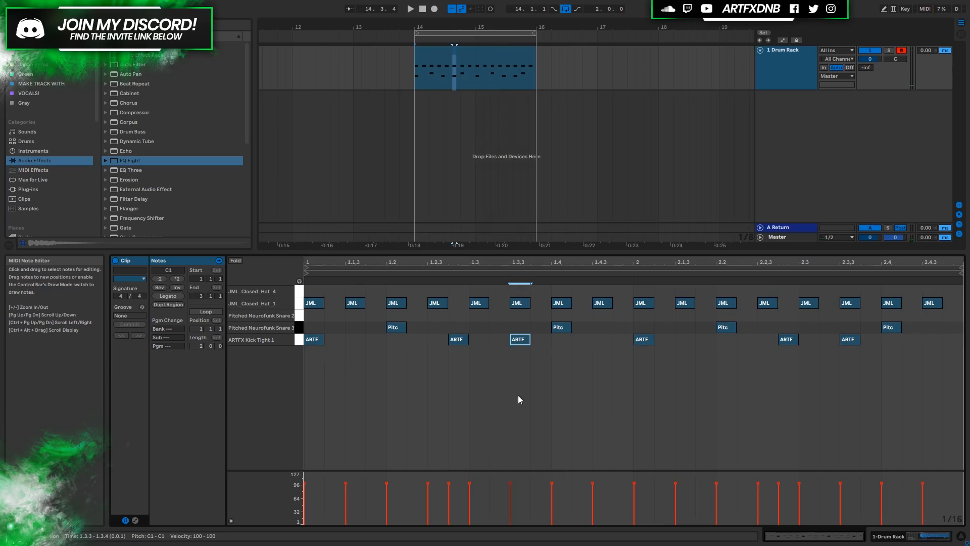
left_click(854, 341, "shift")
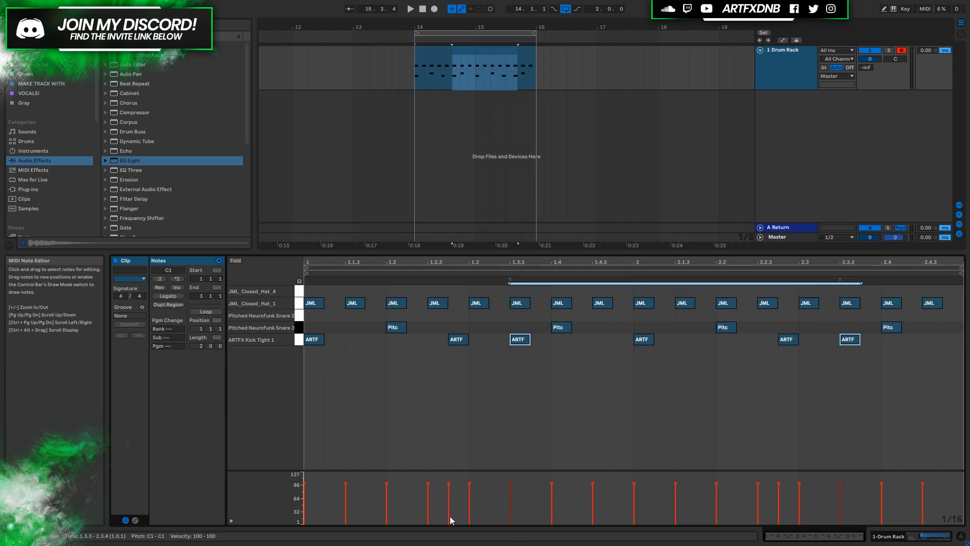
key("Left")
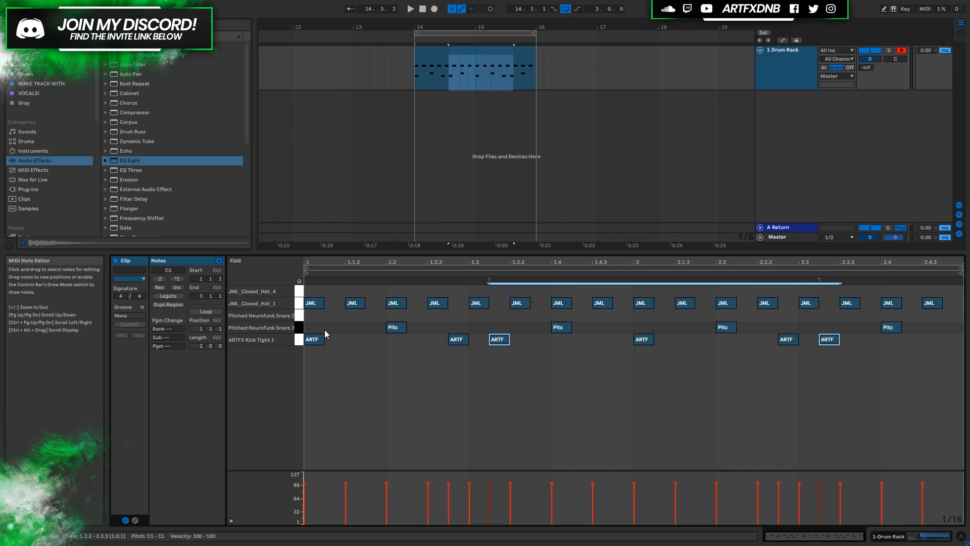
key("space")
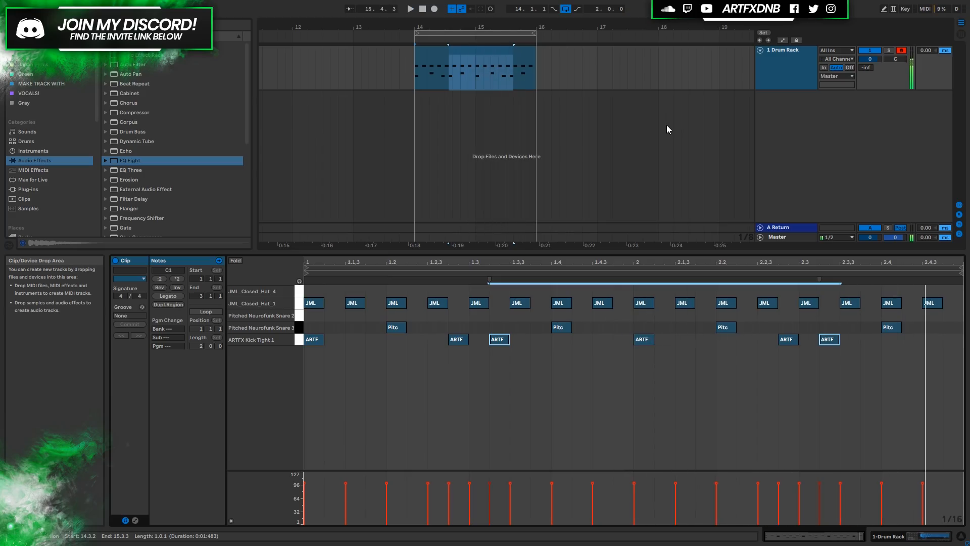
key("space")
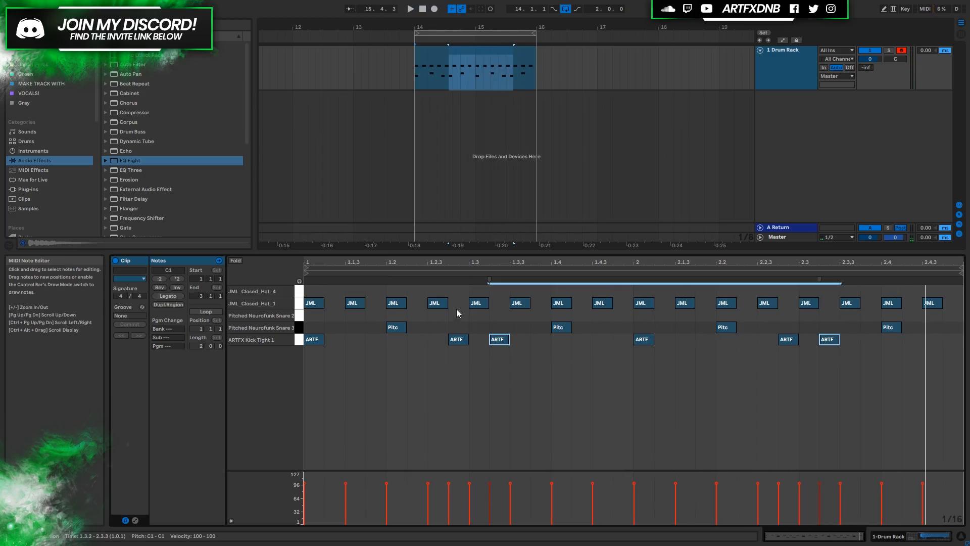
Step: Delete the ARTFX Kick Tight 1 notes at 1.2.4 and 2.2.4 and play the pattern
left_click(458, 339)
left_click(790, 339, "shift")
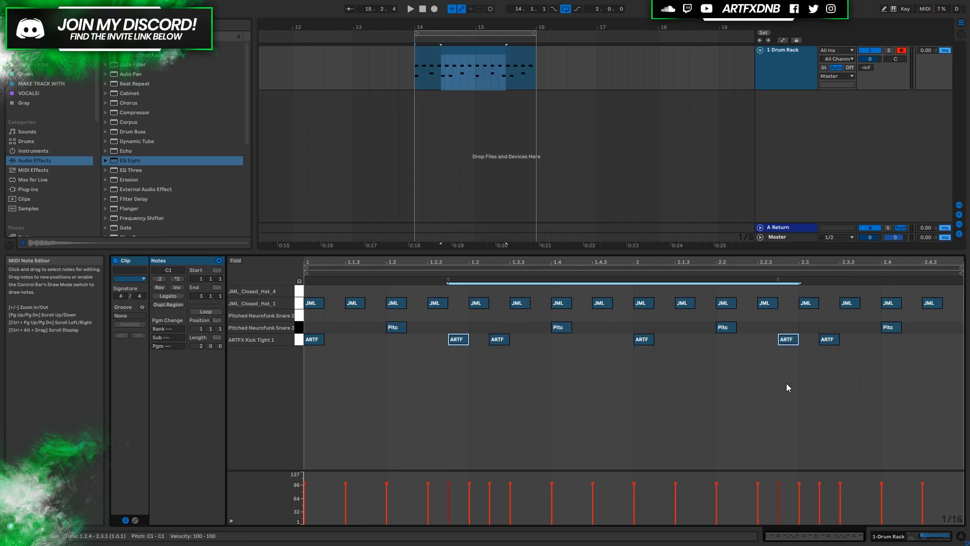
key("Delete")
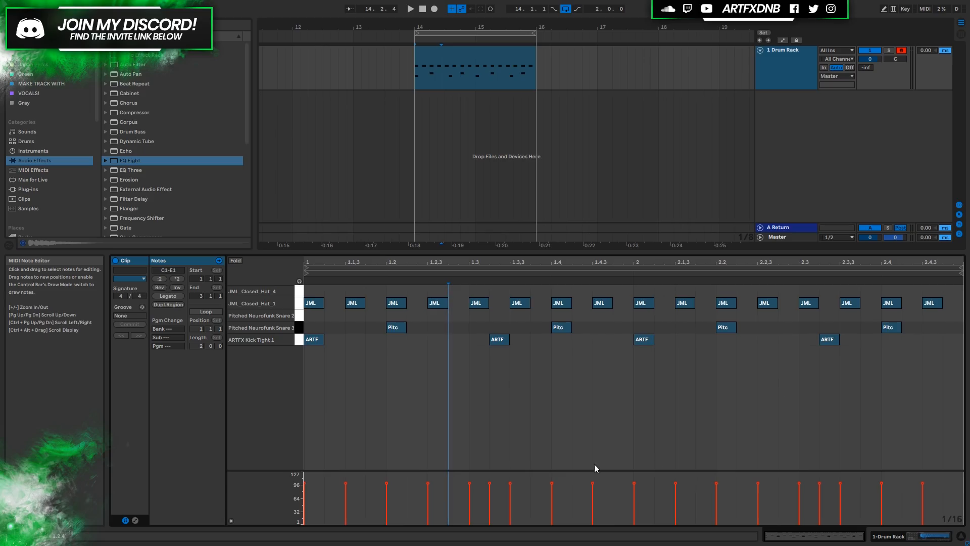
key("space")
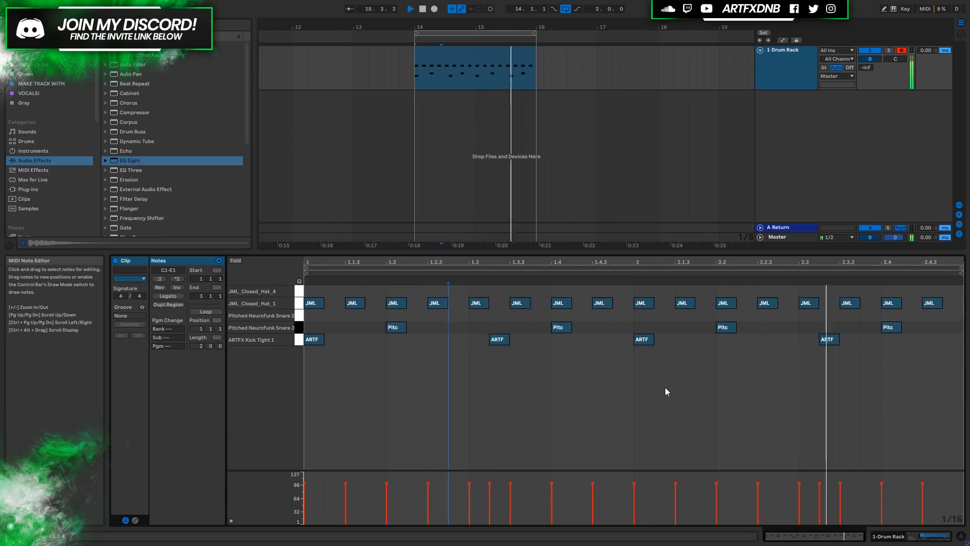
key("space")
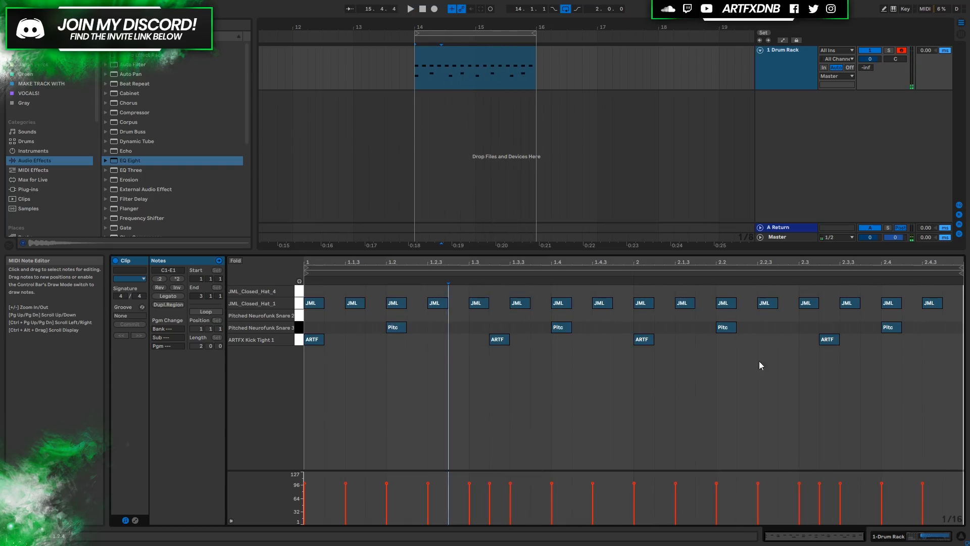
Step: Add an ARTFX Kick Tight 1 note at 2.3.3, shift it to 2.3.4 during playback, and add another kick at 2.2.4
double_click(850, 339)
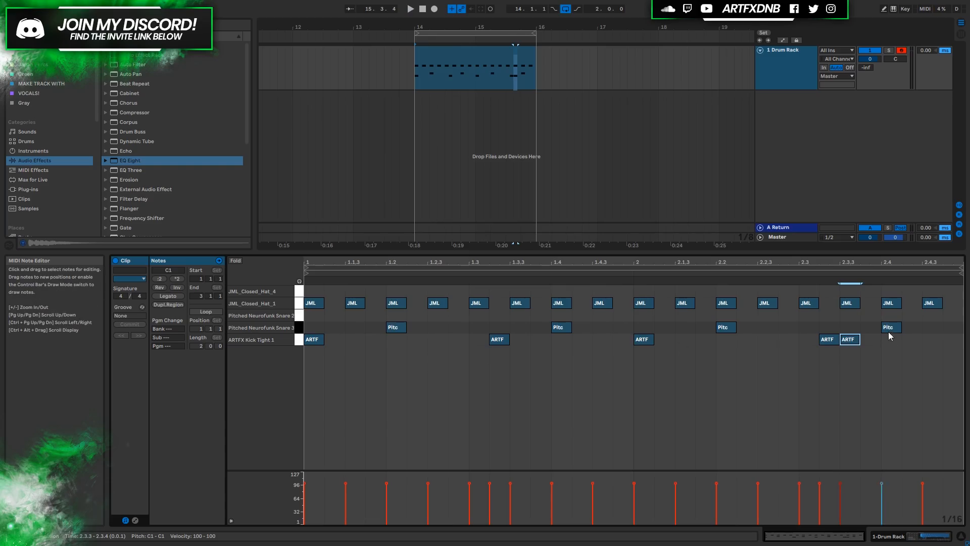
key("space")
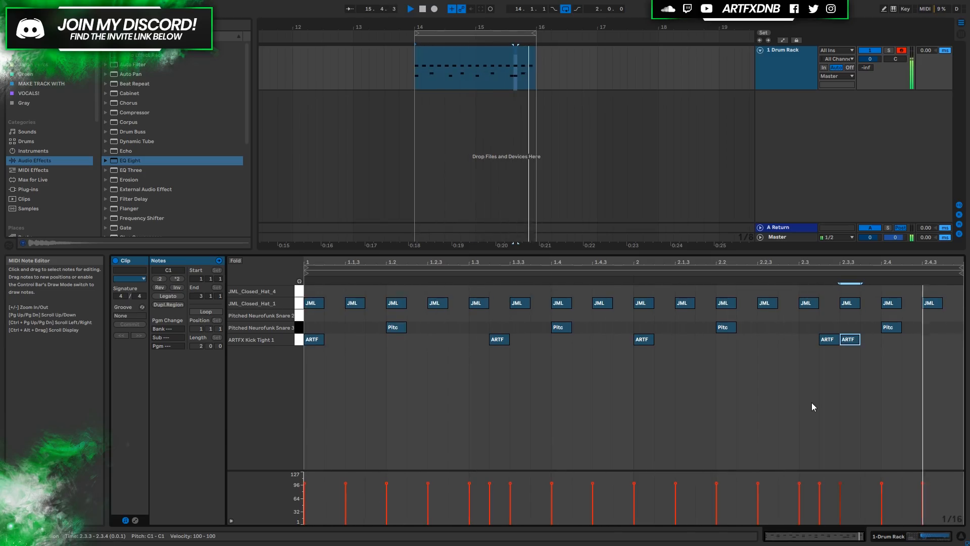
left_click_drag(854, 340, 876, 341)
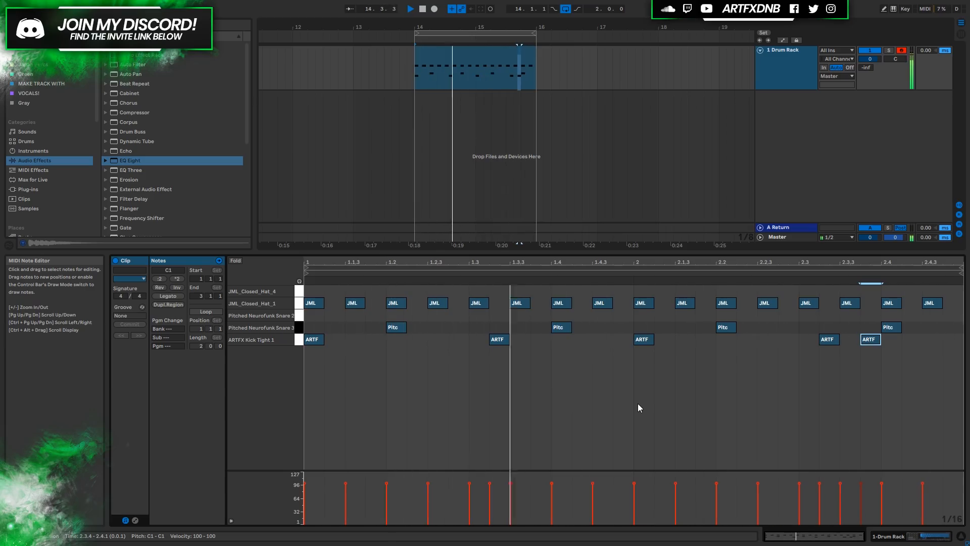
double_click(787, 339)
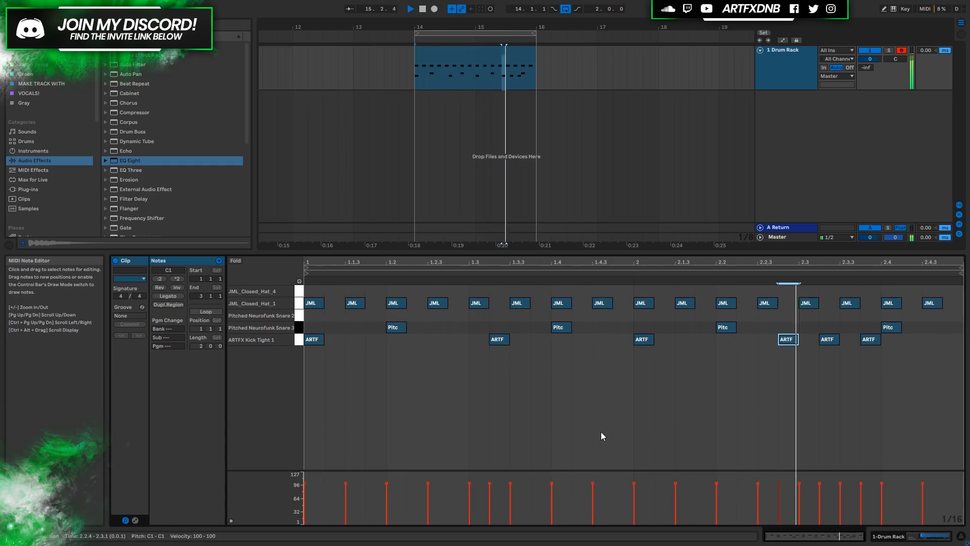
left_click(541, 336)
double_click(541, 336)
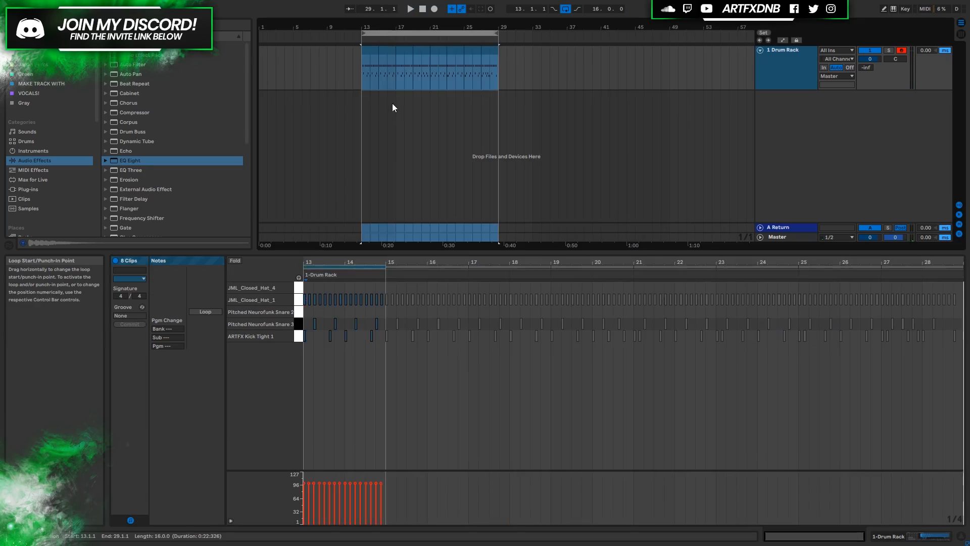
Step: Examine the notes of the two-bar clips one after another, from the clip at bar 13 to the clip at bar 21
left_click(392, 65)
left_click_drag(361, 57, 382, 56)
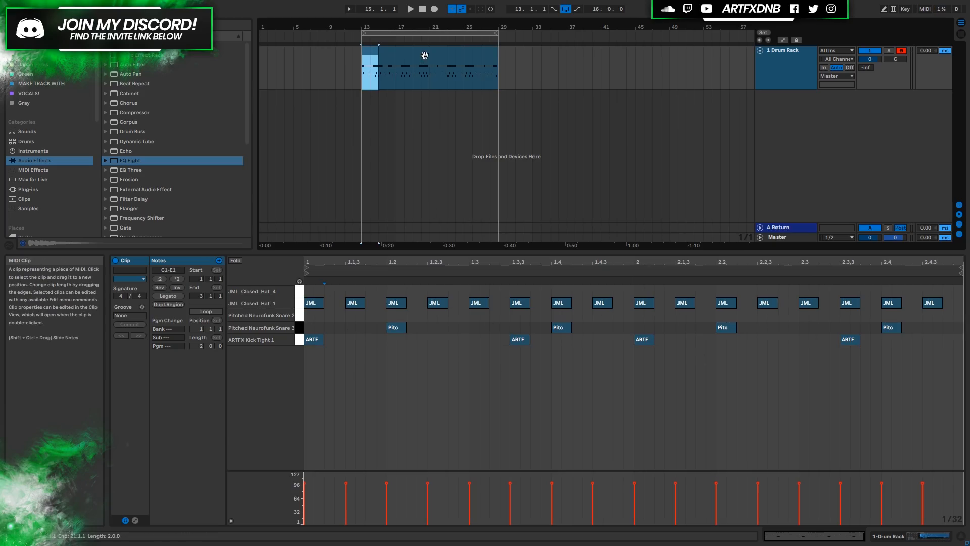
key("Right")
key("Right")
key("Right")
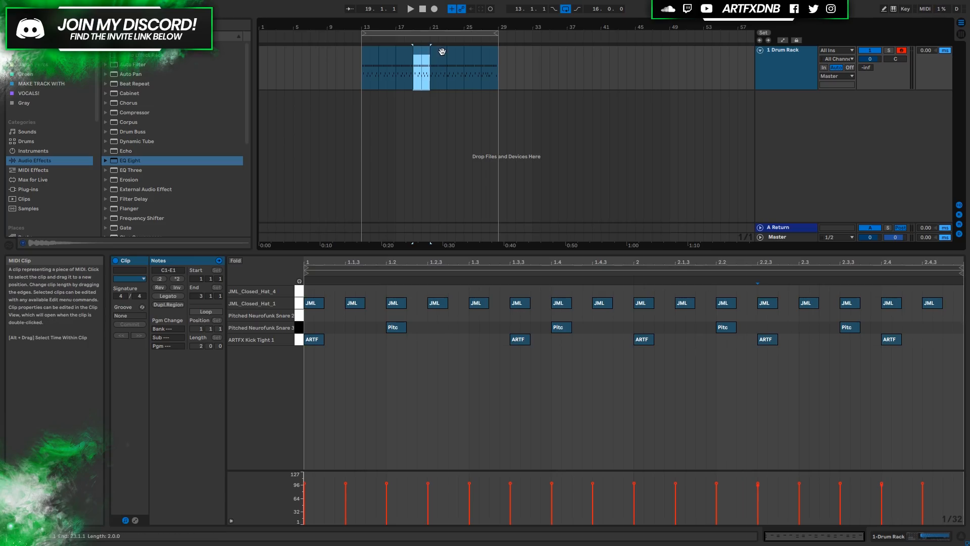
key("Right")
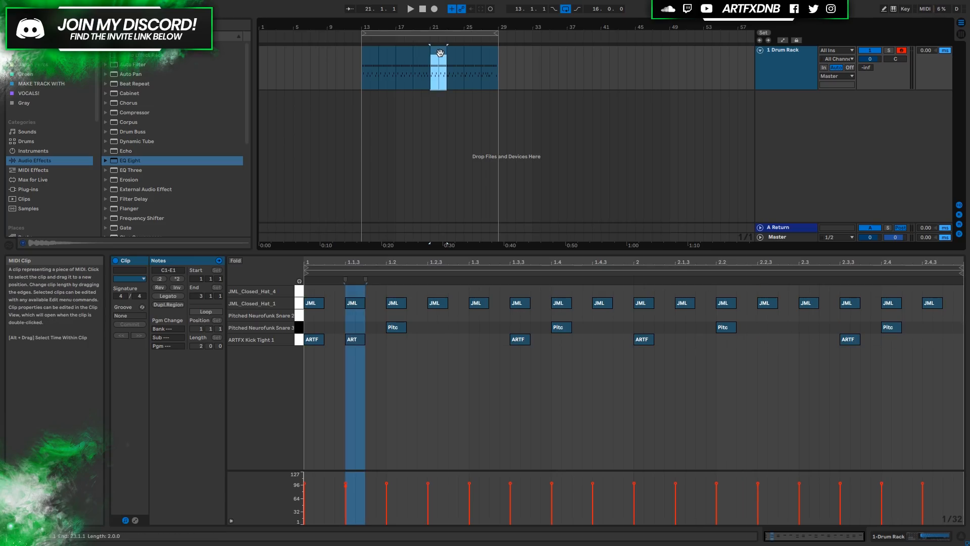
left_click(357, 341)
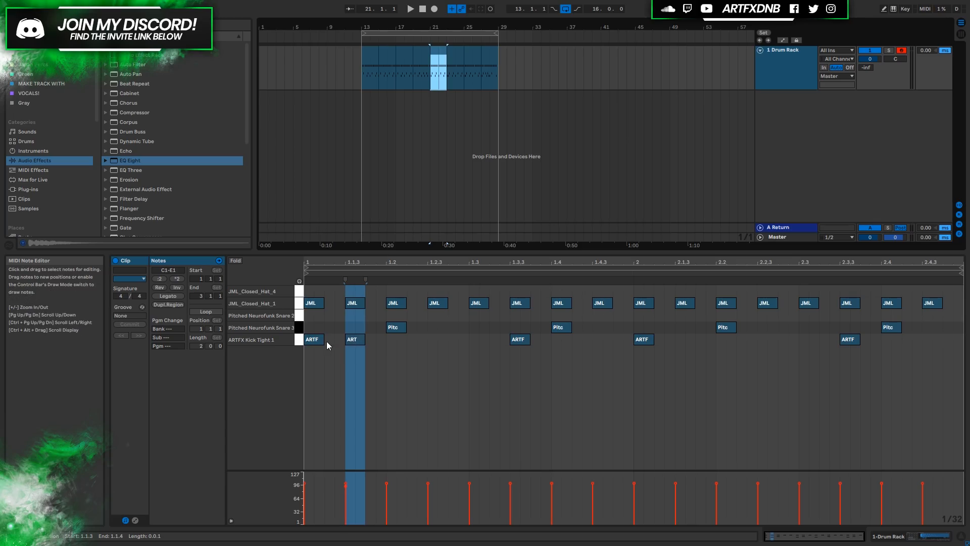
Step: Move the last clip's kick at 2.4.1 to Pitched Neurofunk Snare 3, and consolidate all eight clips from bar 13 to 29 into one
left_click(492, 58)
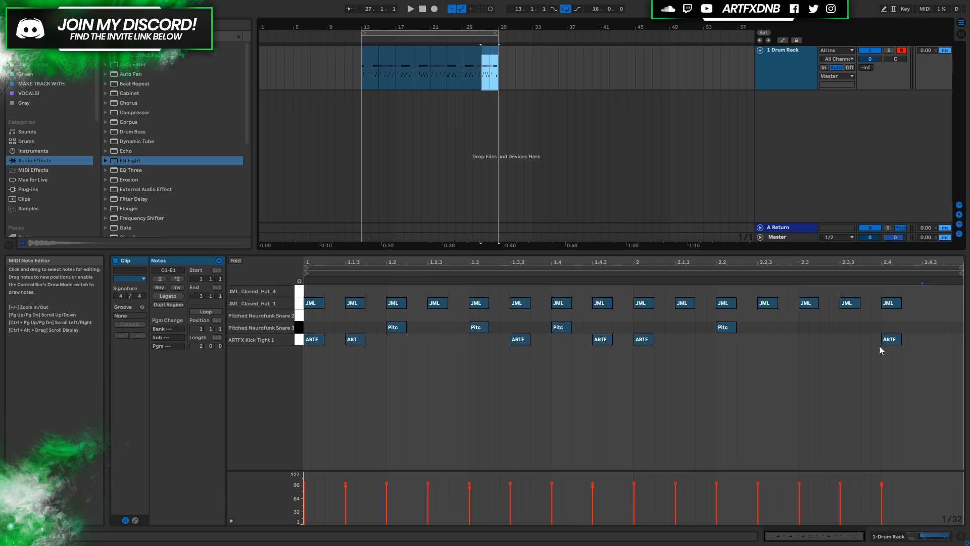
left_click_drag(889, 341, 889, 329)
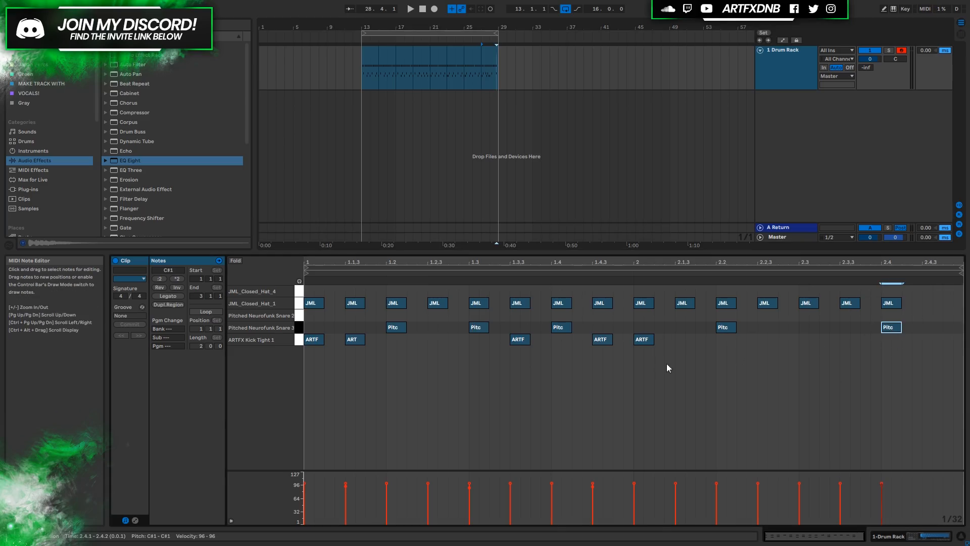
left_click(368, 50)
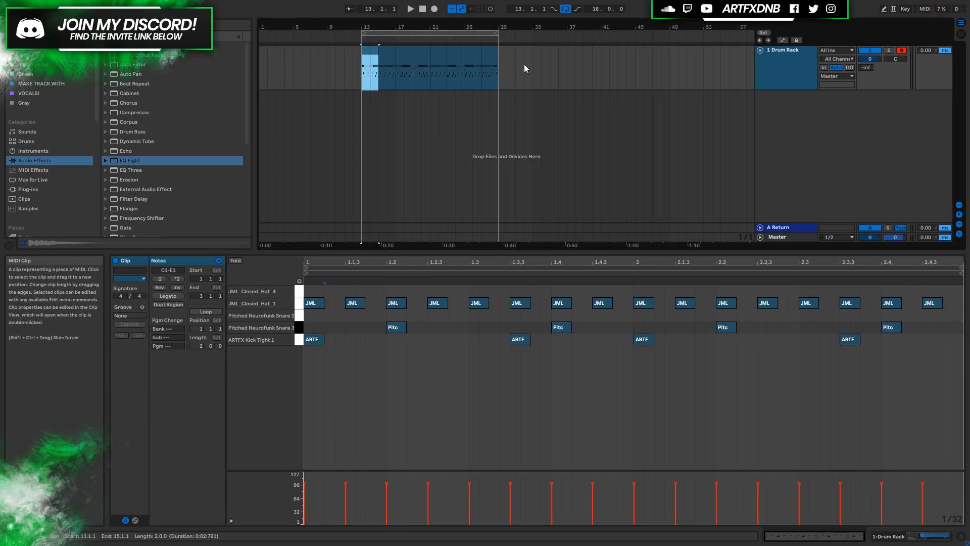
left_click(489, 53, "shift")
key("ctrl+j")
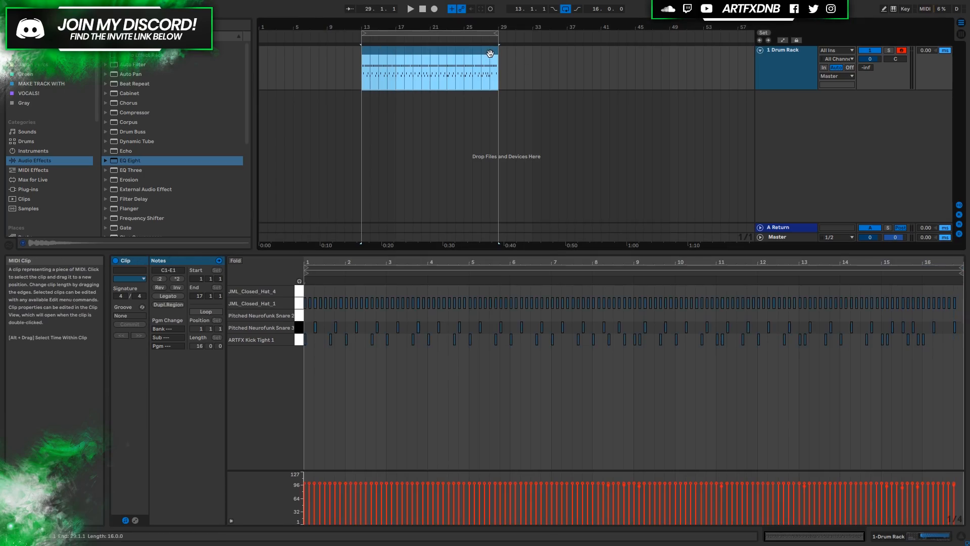
Step: Select every note in the consolidated 16-bar clip, and play its opening bars
left_click(380, 378)
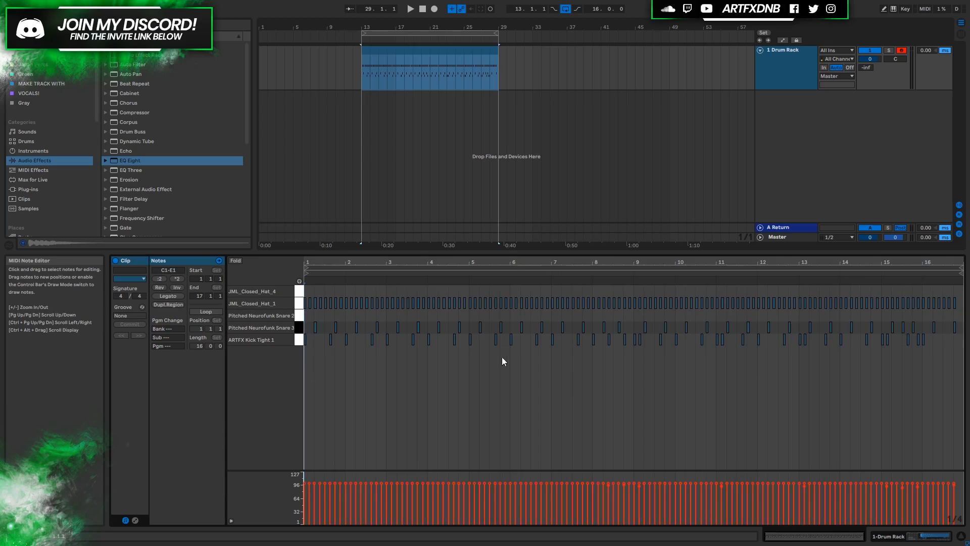
left_click_drag(312, 385, 964, 281)
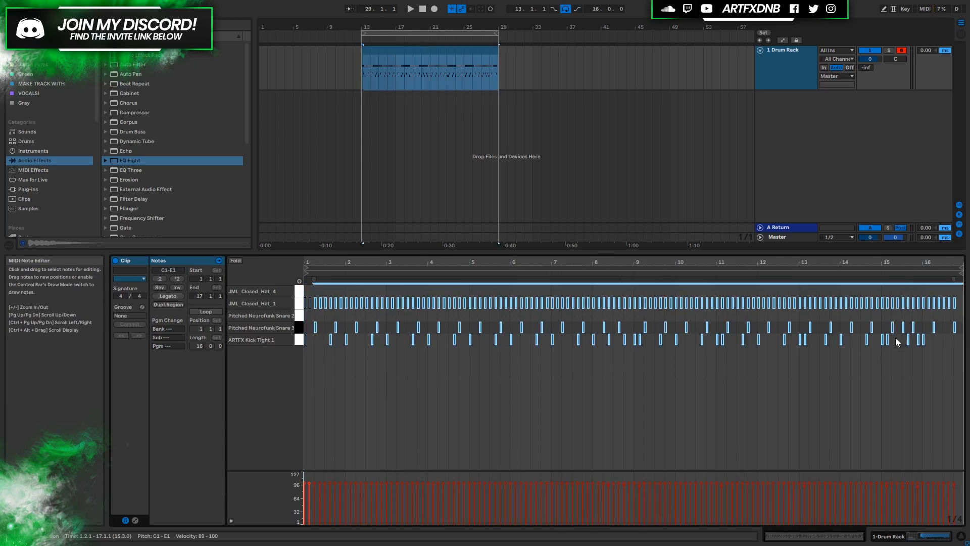
left_click_drag(304, 378, 964, 280)
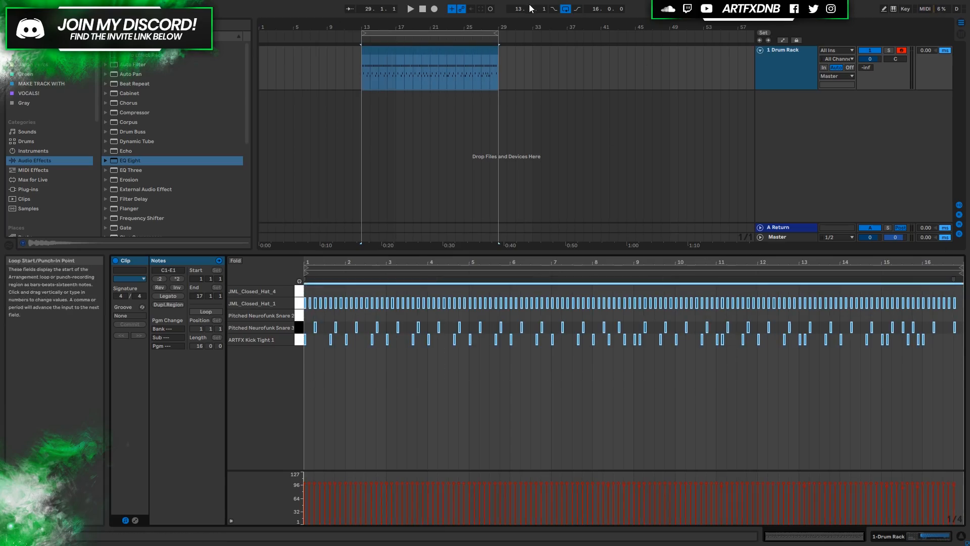
key("space")
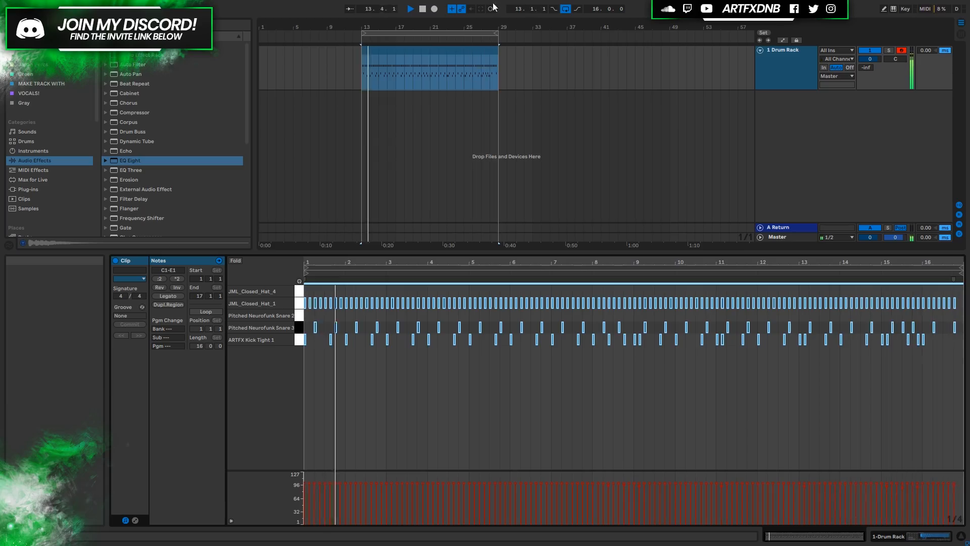
left_click(423, 8)
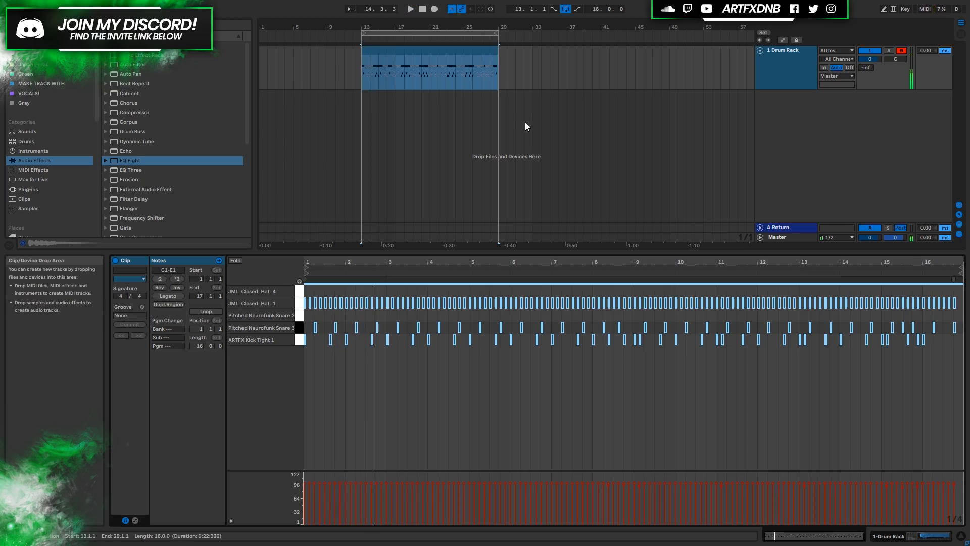